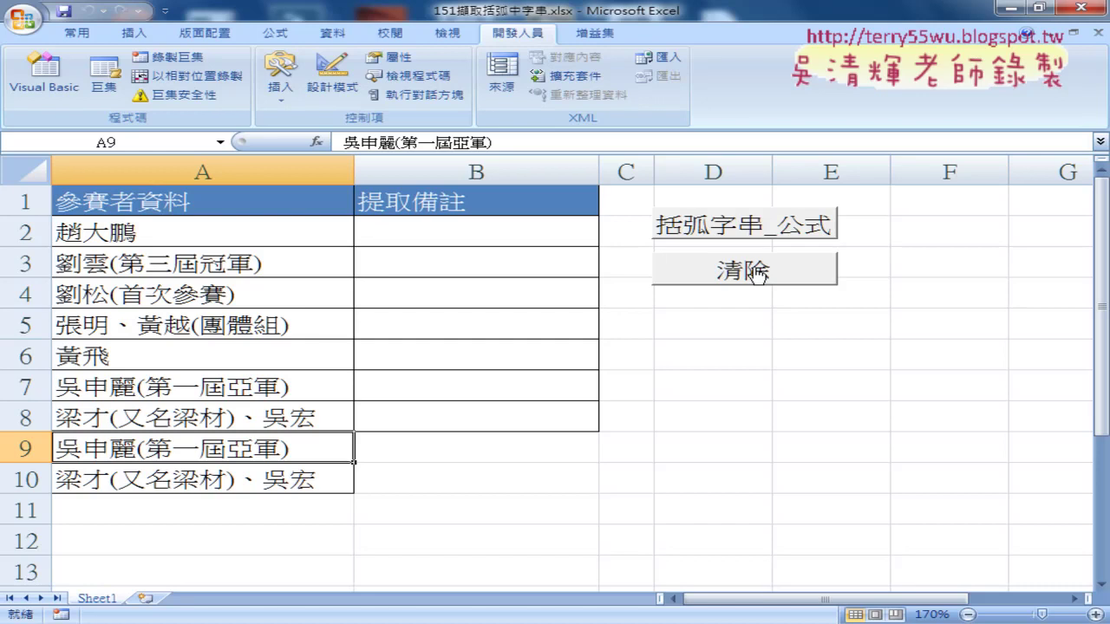
- Duplicate the 括弧字串_公式 button by copying it and pasting the copy near cell C4
right_click(751, 236)
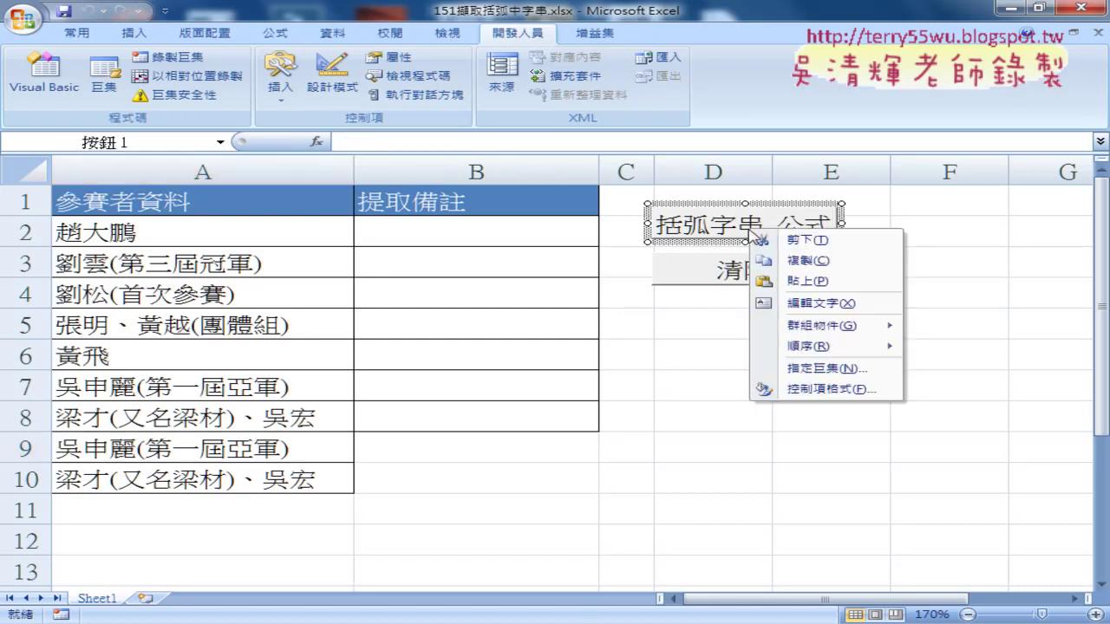
left_click(647, 300)
left_click(643, 304)
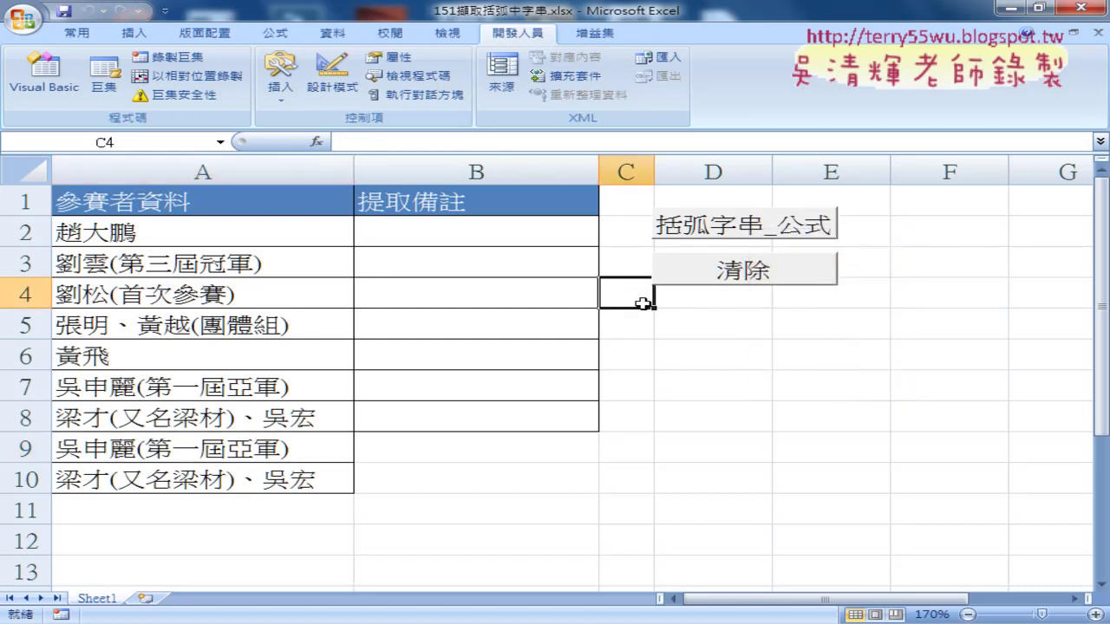
key("ctrl+v")
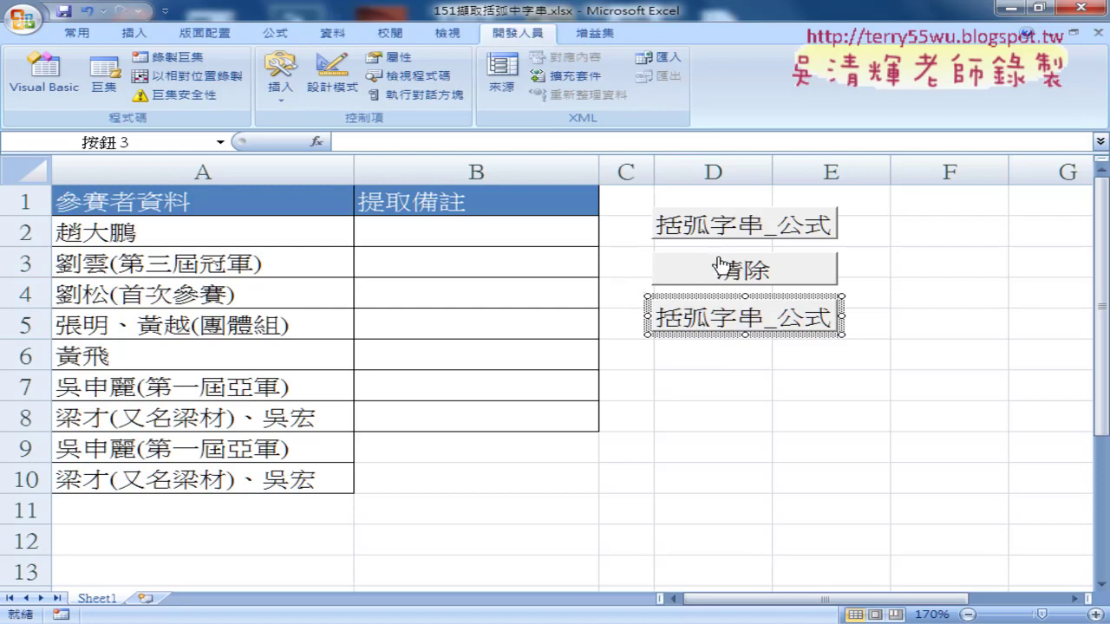
left_click(926, 328)
- Assign the 括弧字串 macro to the new third button, copying the macro name along the way
right_click(756, 310)
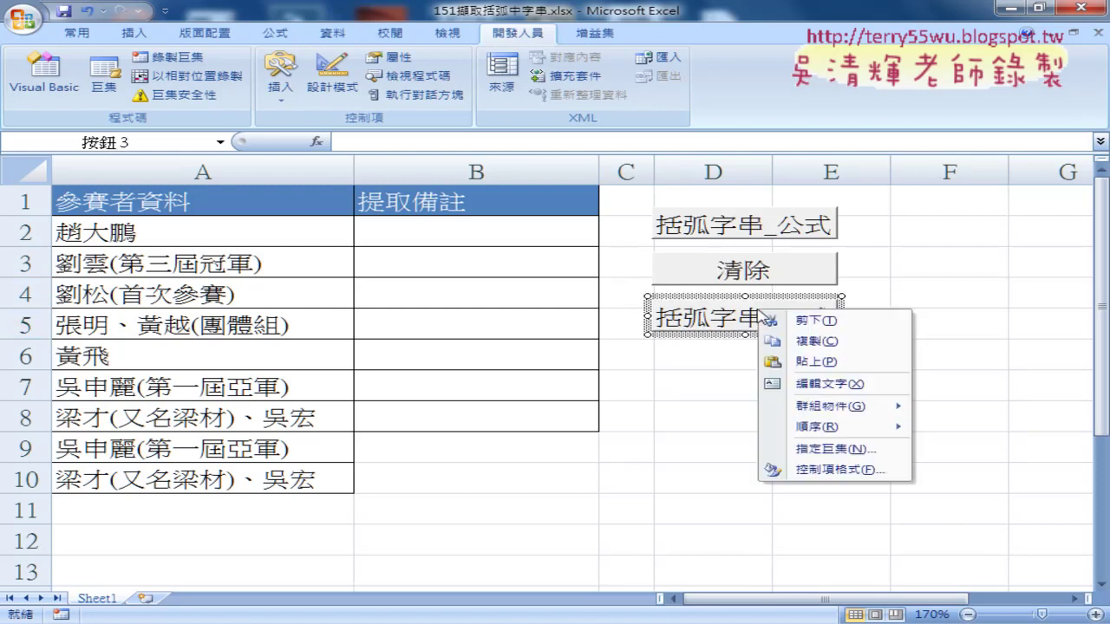
right_click(720, 223)
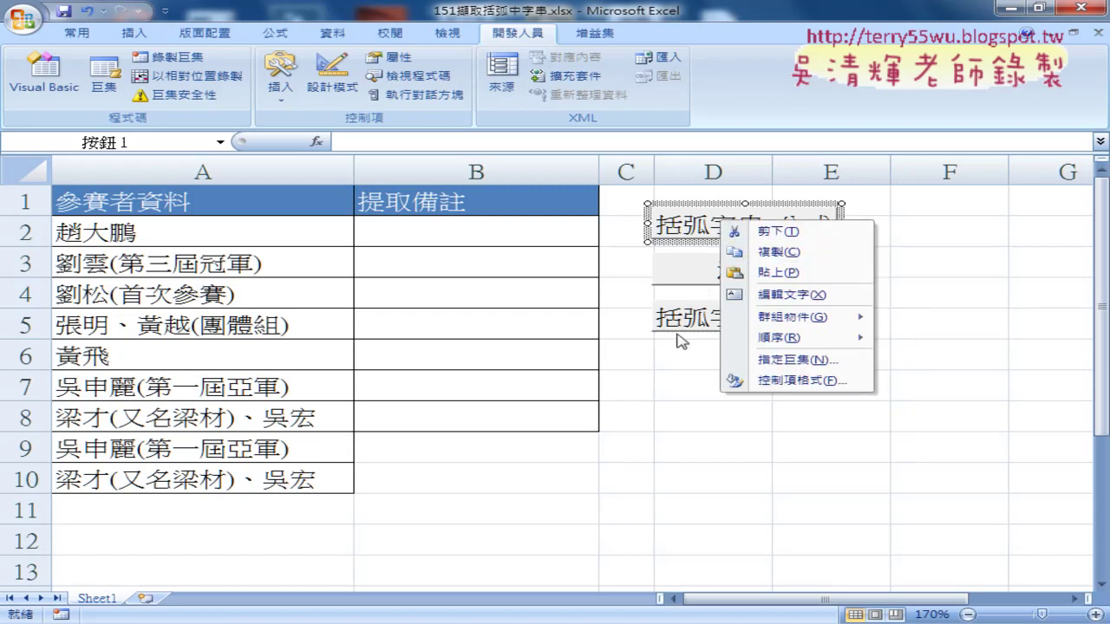
key("Escape")
right_click(792, 321)
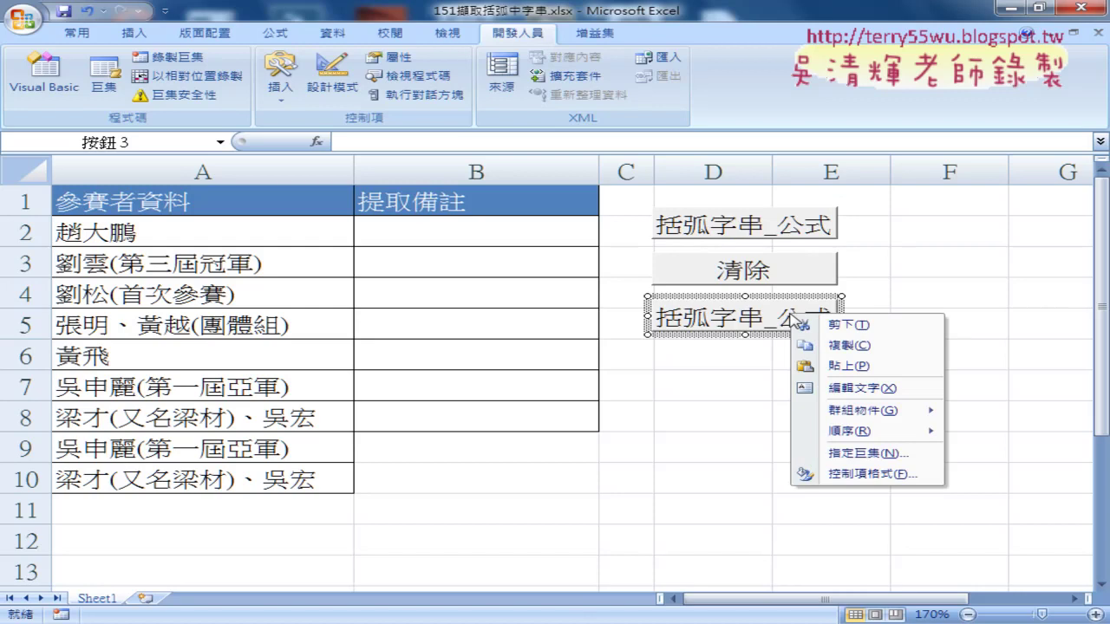
left_click(869, 454)
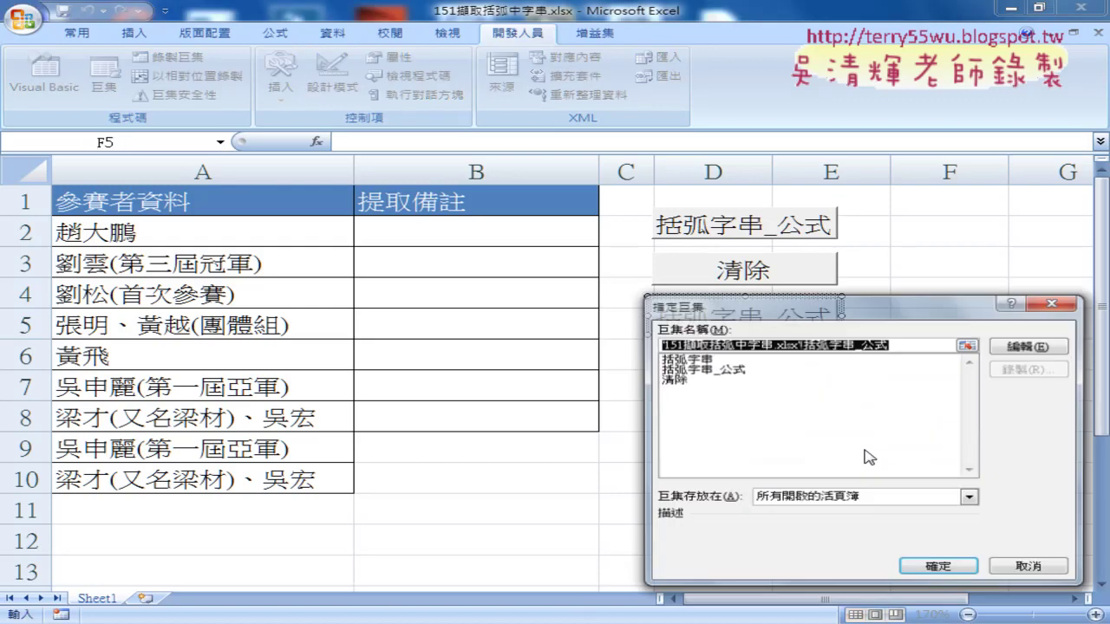
left_click(711, 360)
double_click(718, 345)
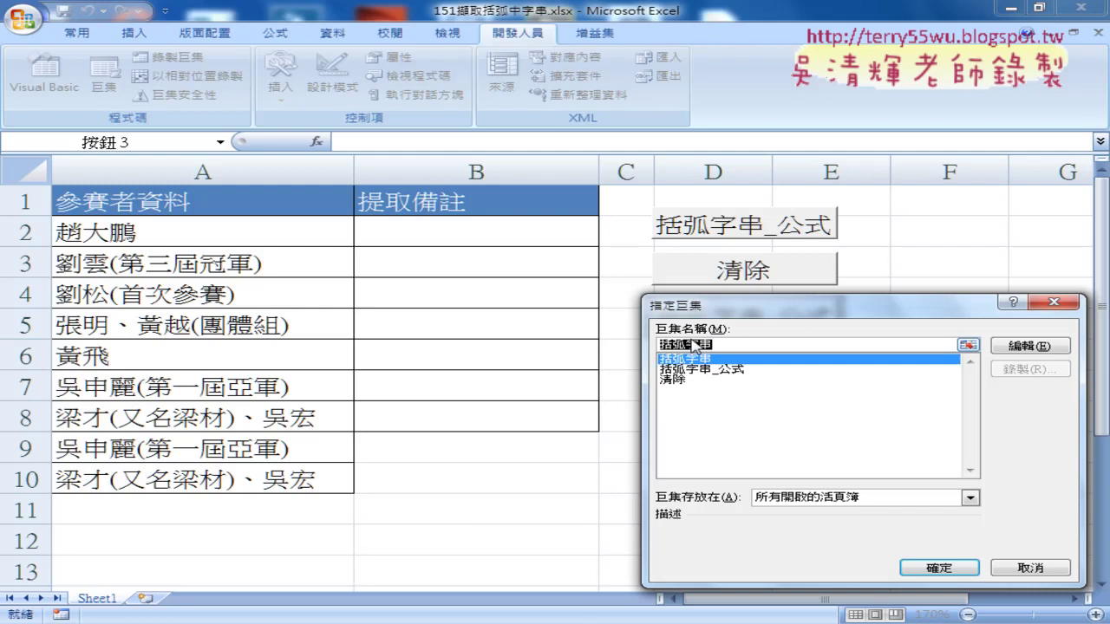
right_click(670, 345)
left_click(712, 373)
left_click(936, 574)
- Relabel the new button's caption to 括弧字串
left_click_drag(656, 318, 893, 327)
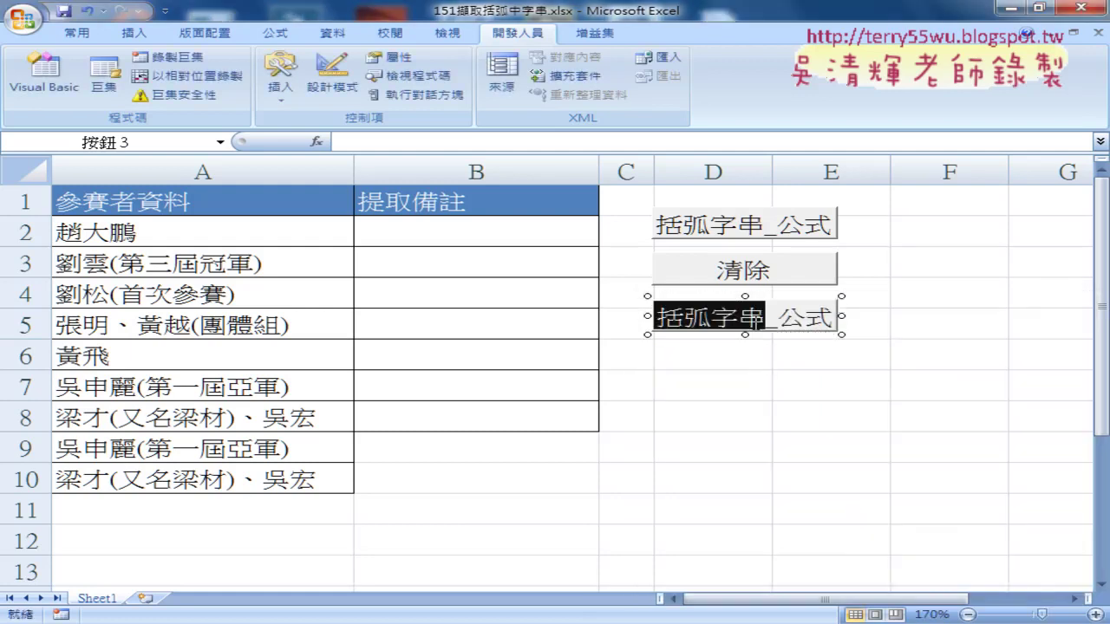
key("ctrl+v")
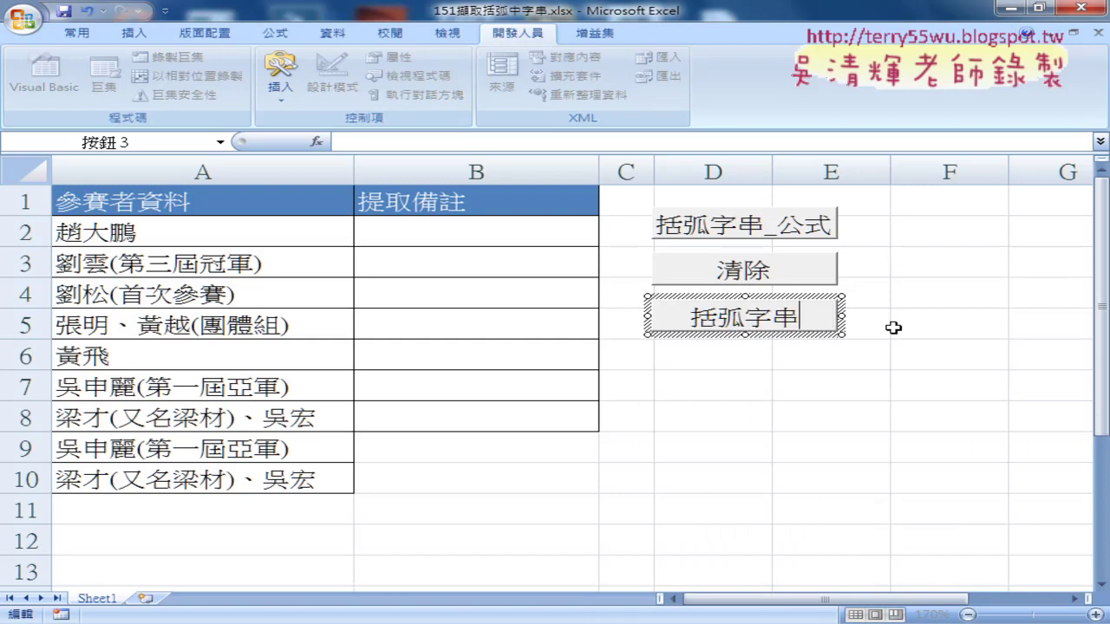
left_click(893, 327)
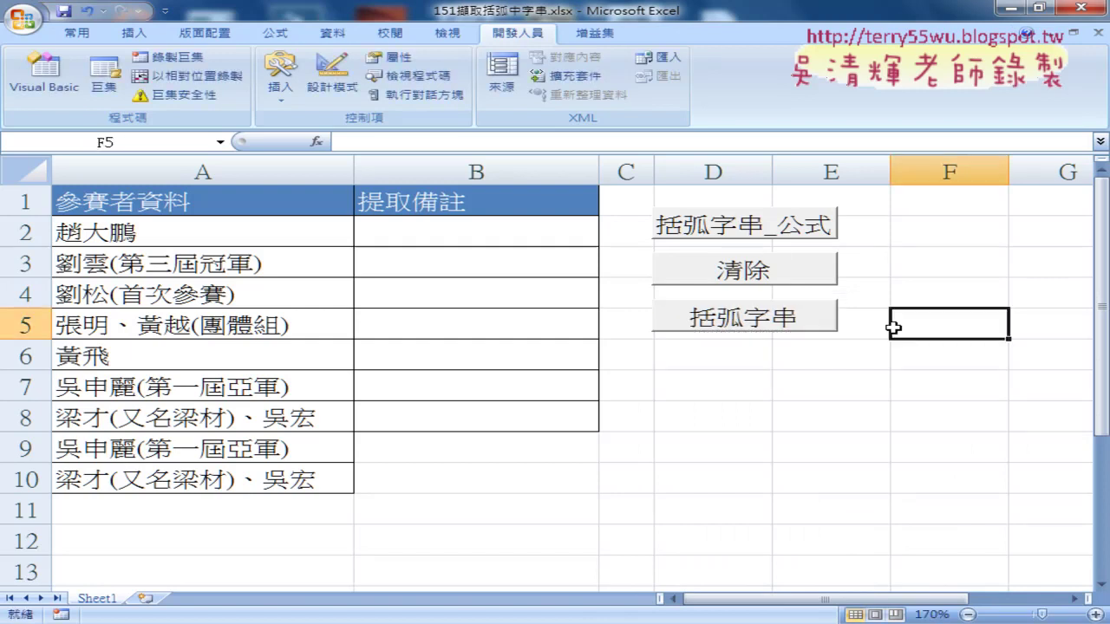
- Run the 括弧字串_公式 button and inspect the formulas it wrote in B2 through B5
left_click(763, 232)
left_click(495, 231)
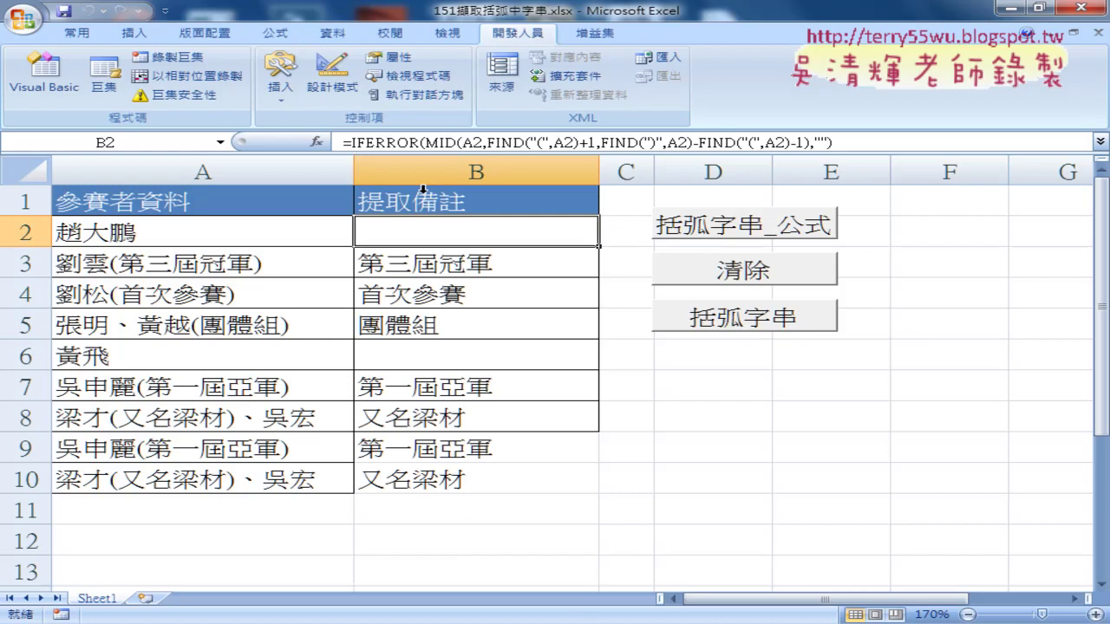
left_click(404, 262)
left_click(414, 295)
left_click(455, 319)
- Clear column B, run the 括弧字串 button, and check that B3 holds a plain value
left_click(693, 276)
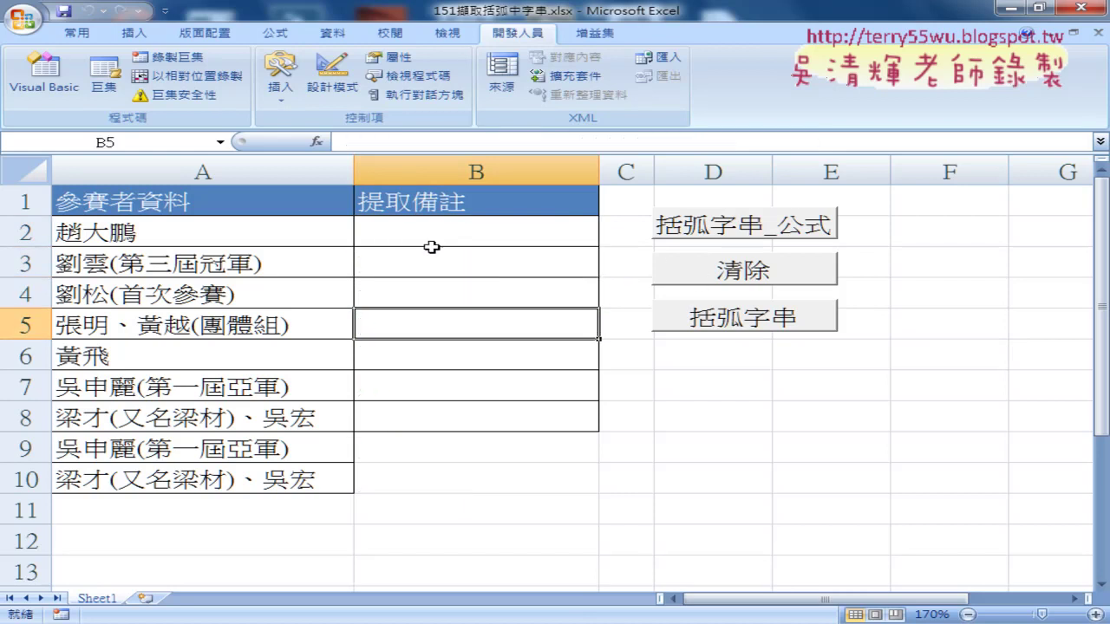
left_click(735, 318)
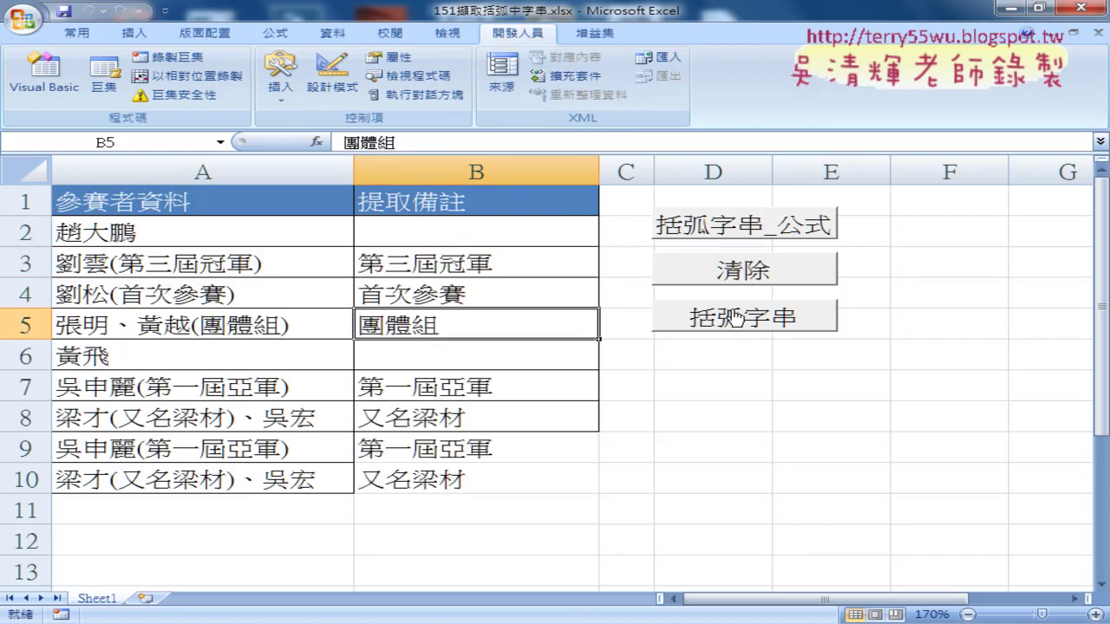
left_click(422, 263)
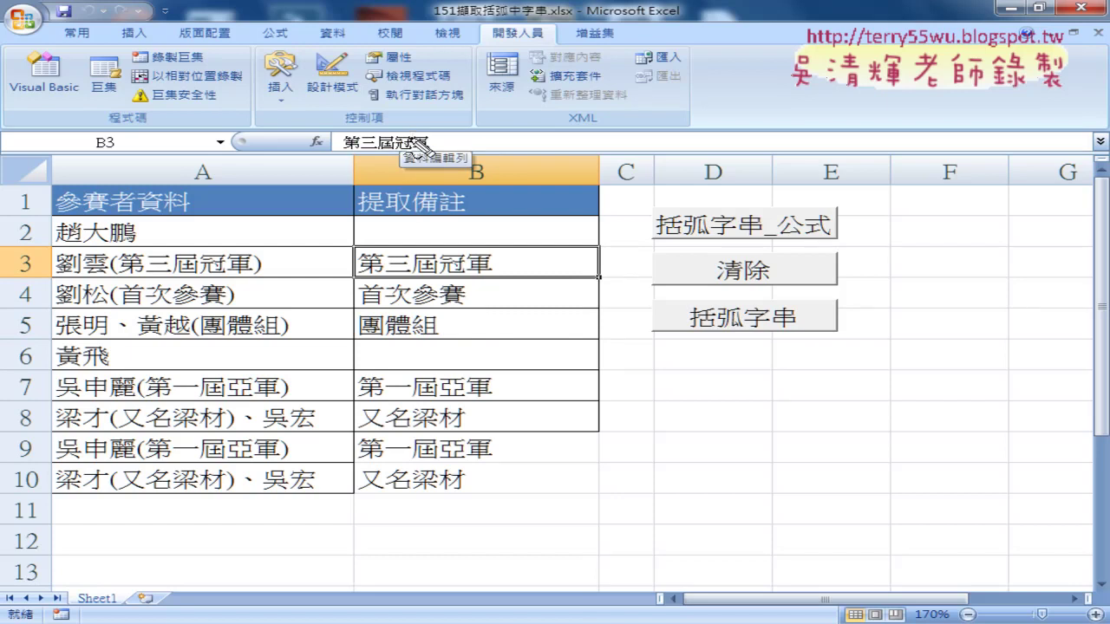
mouse_move(465, 282)
left_mouse_down()
mouse_move(490, 281)
mouse_move(477, 290)
left_mouse_up()
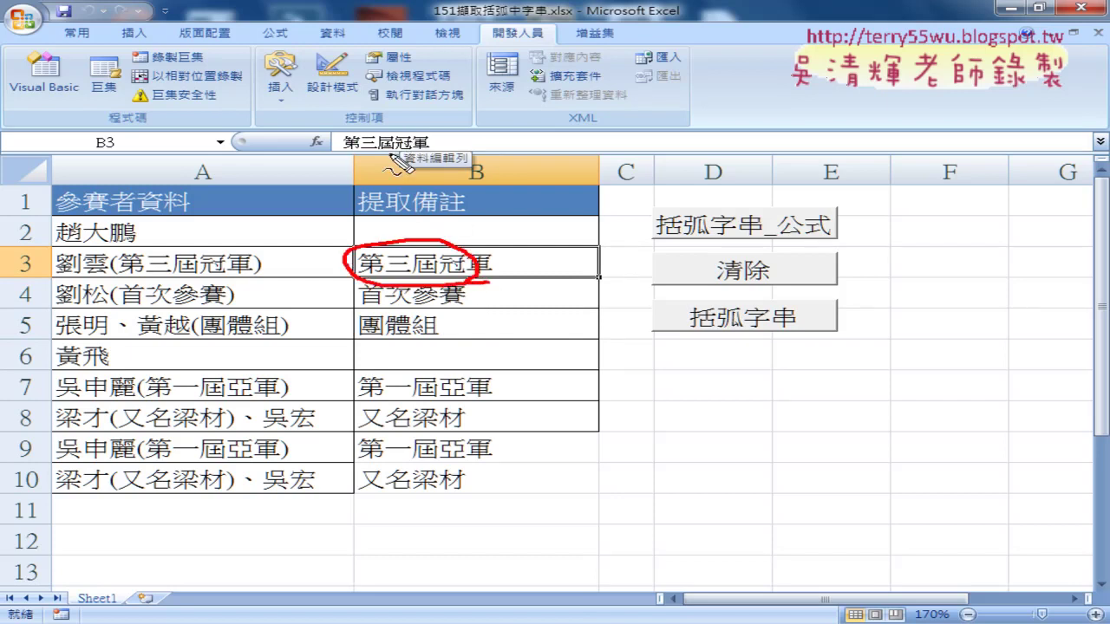
left_click_drag(382, 156, 471, 137)
mouse_move(620, 107)
left_mouse_down()
mouse_move(468, 143)
mouse_move(517, 148)
left_mouse_up()
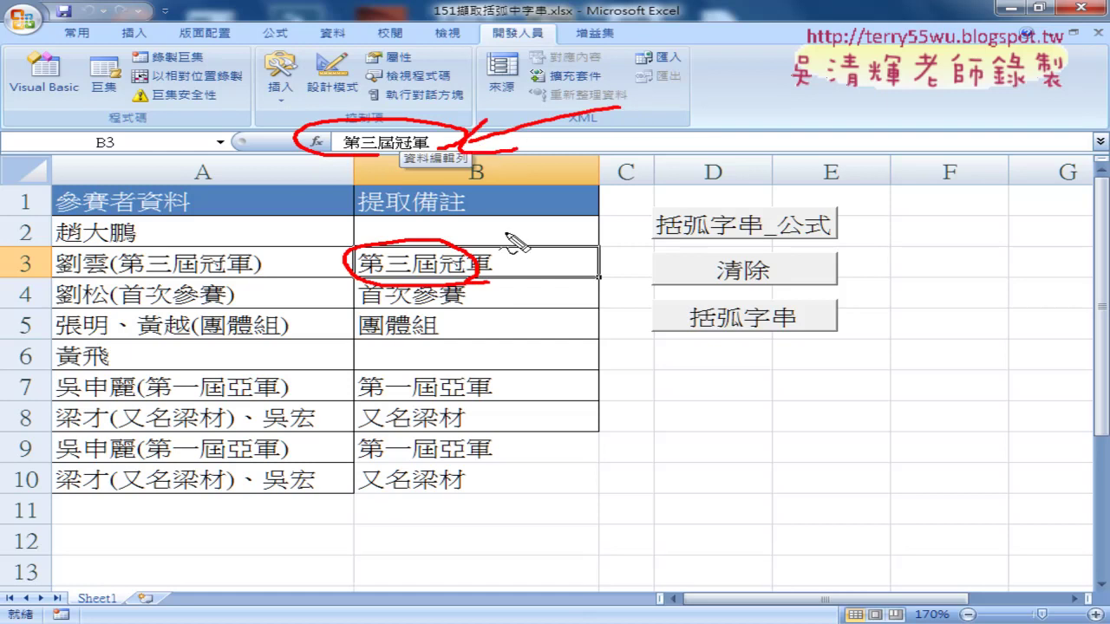
left_click_drag(380, 232, 440, 245)
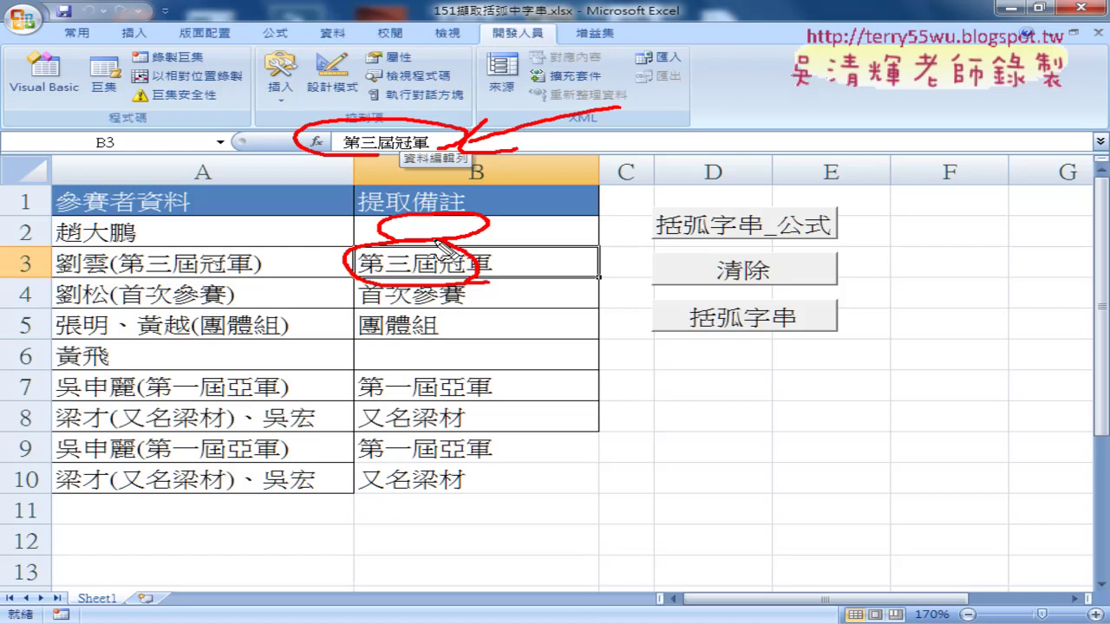
key("Escape")
- Run the formula button, clear column B, then rerun the 括弧字串 macro and check B3
left_click(464, 235)
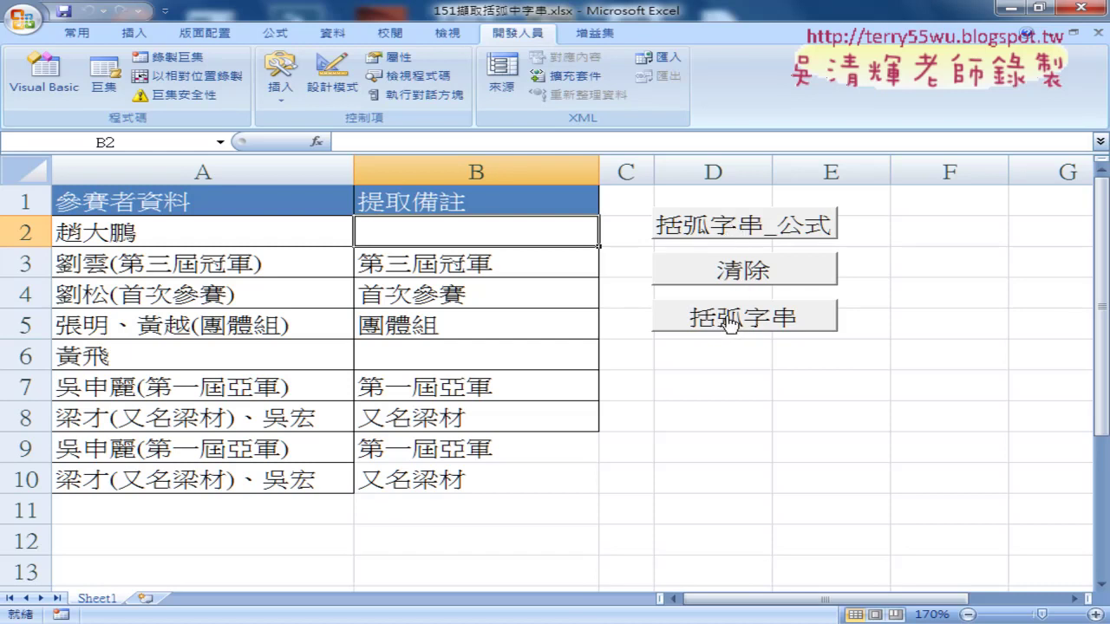
left_click(727, 227)
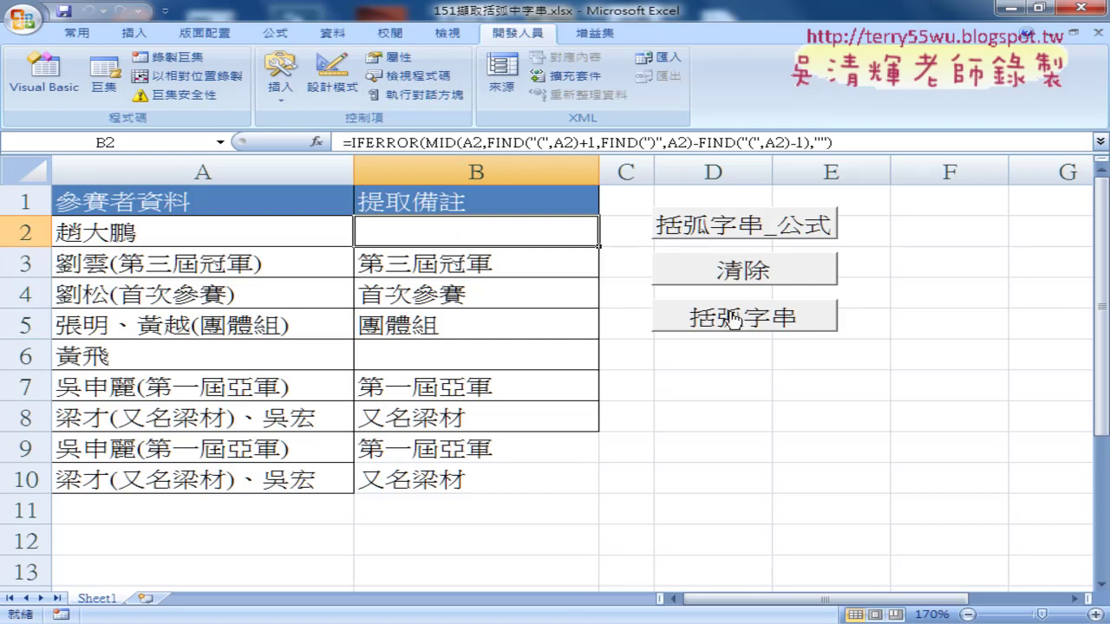
left_click(722, 275)
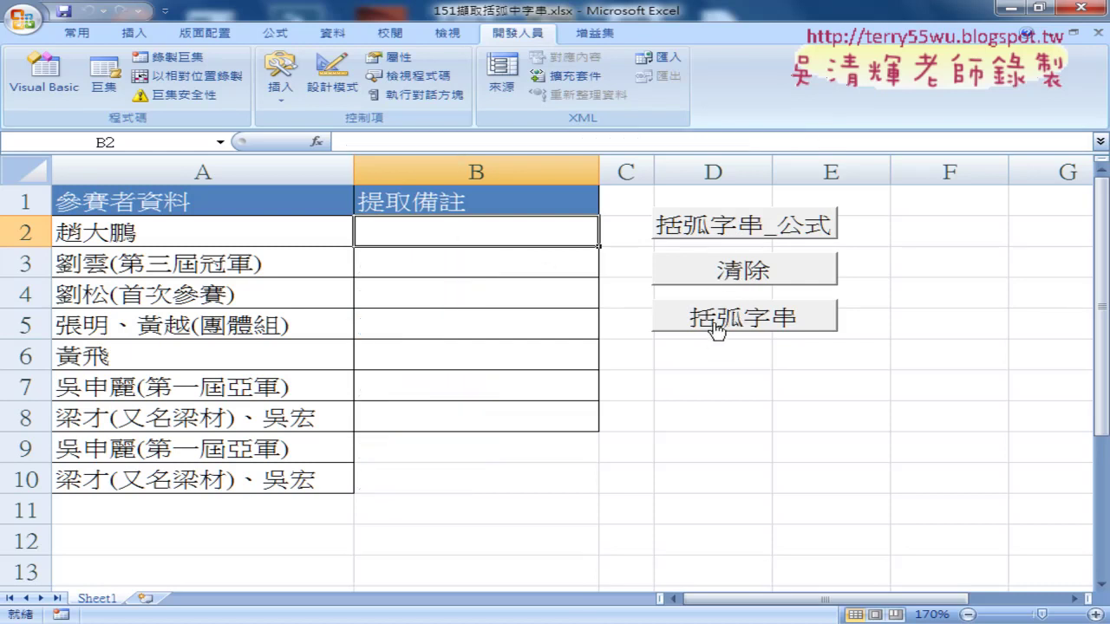
left_click(716, 324)
left_click(425, 256)
left_click(435, 246)
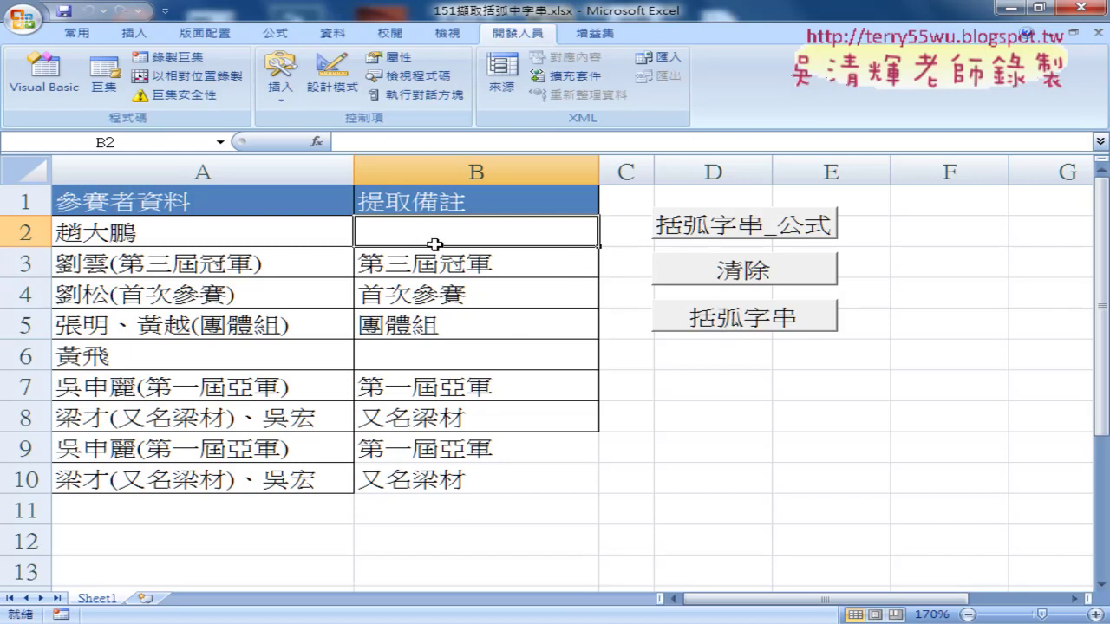
- Open the Visual Basic editor and highlight the loop inside Sub 括弧字串
left_click(38, 90)
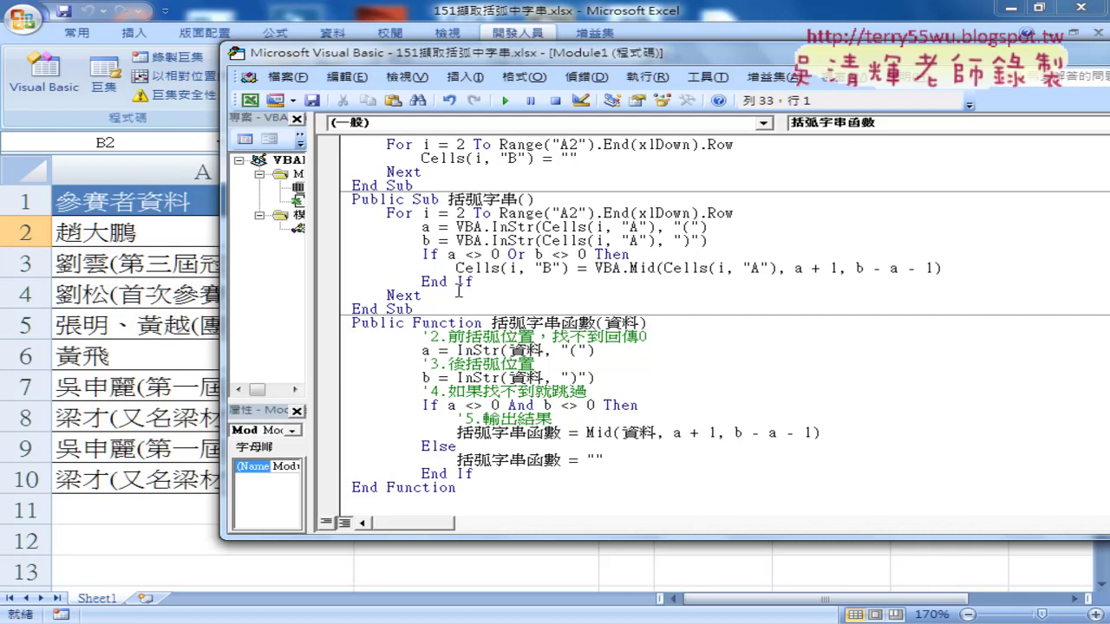
left_click_drag(423, 295, 328, 217)
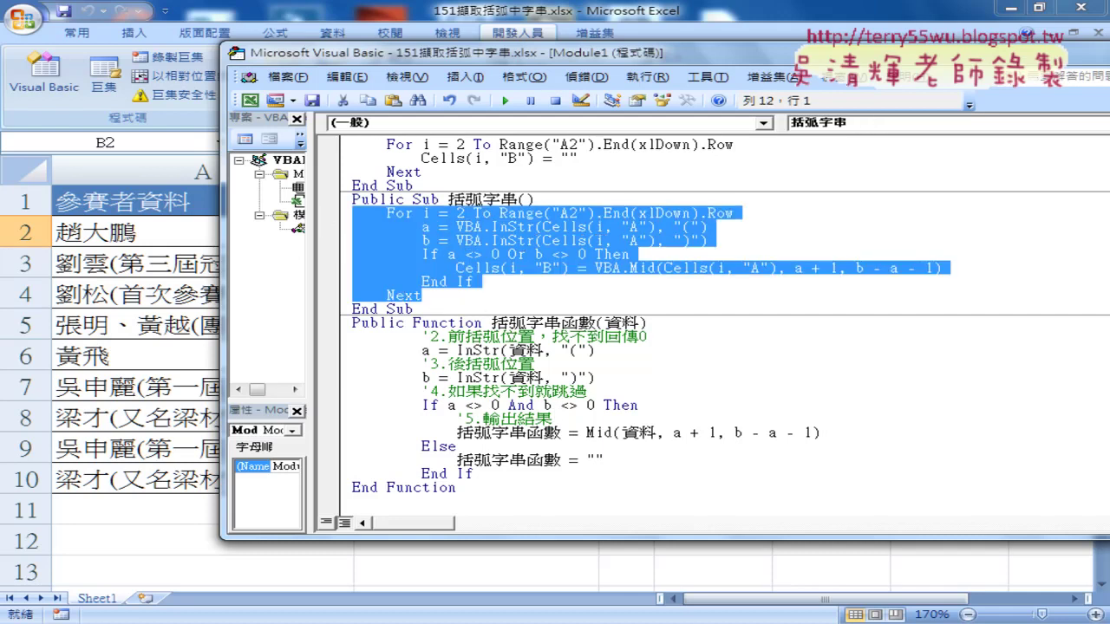
key("alt+Tab")
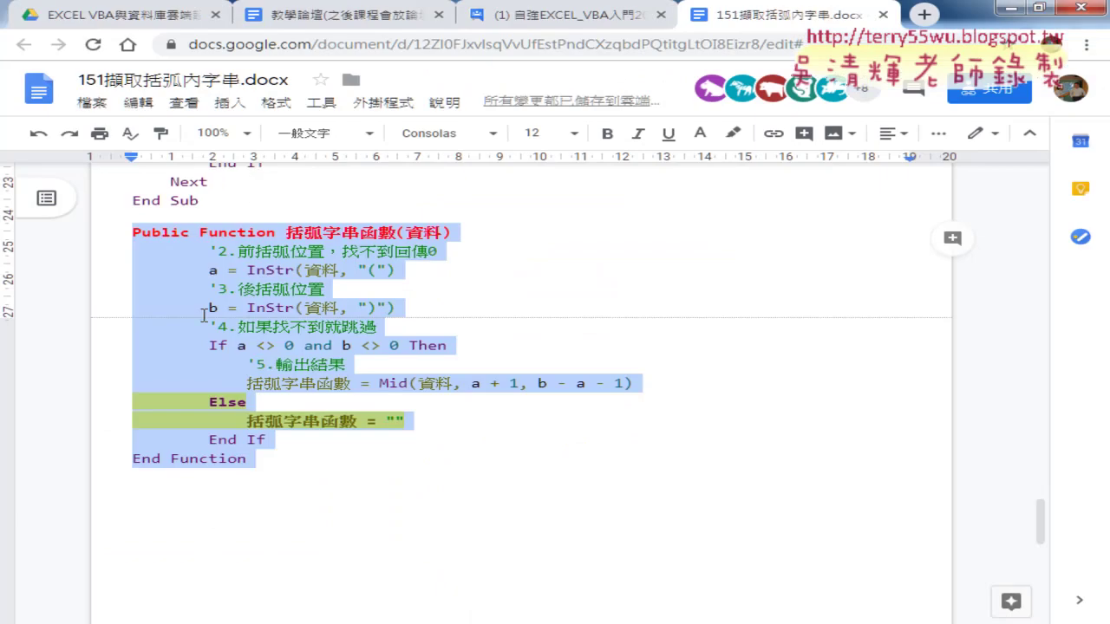
- Select the body of Sub 括弧字串 in the tutorial document
left_click(273, 332)
scroll(272, 332, "up", 4)
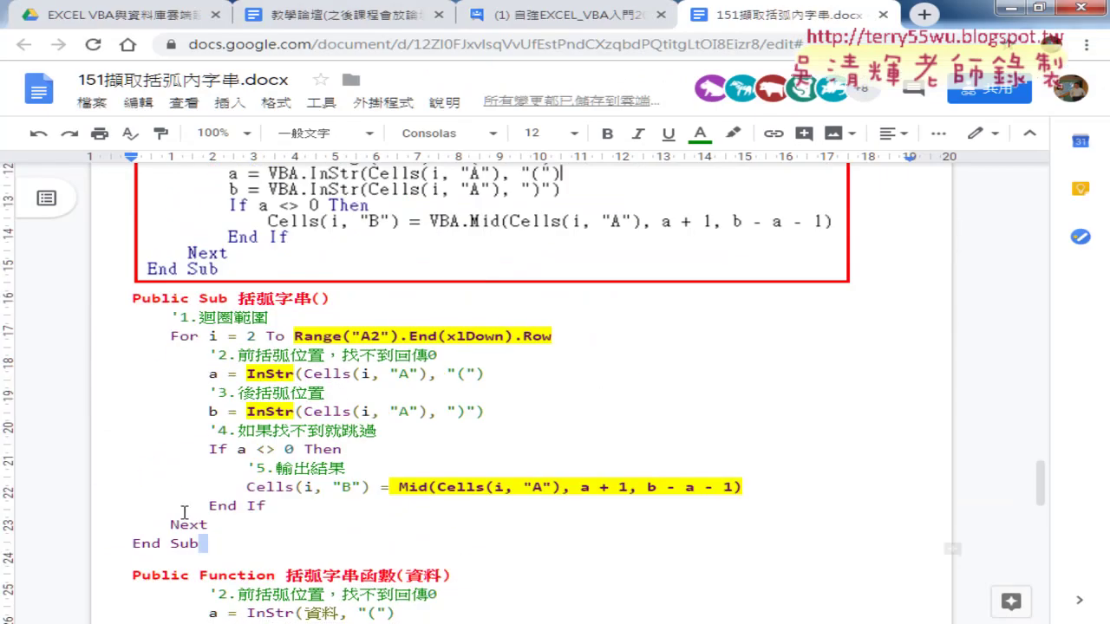
left_click_drag(199, 543, 127, 321)
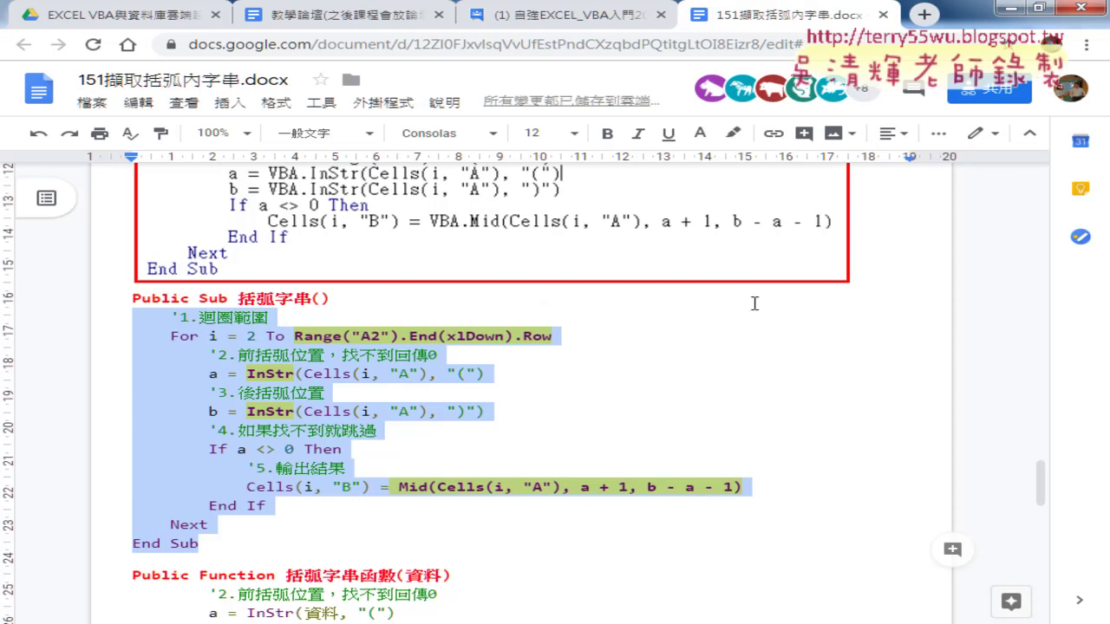
- Bring the VBA editor showing Module1 back to the front from the taskbar
left_click(497, 623)
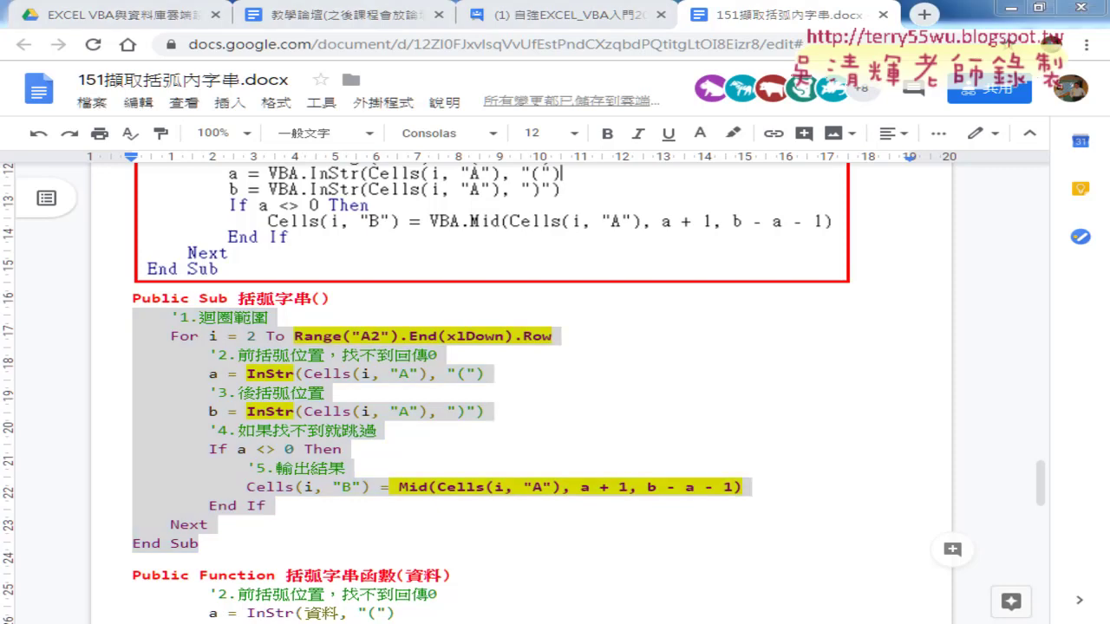
left_click(501, 529)
left_click(479, 295)
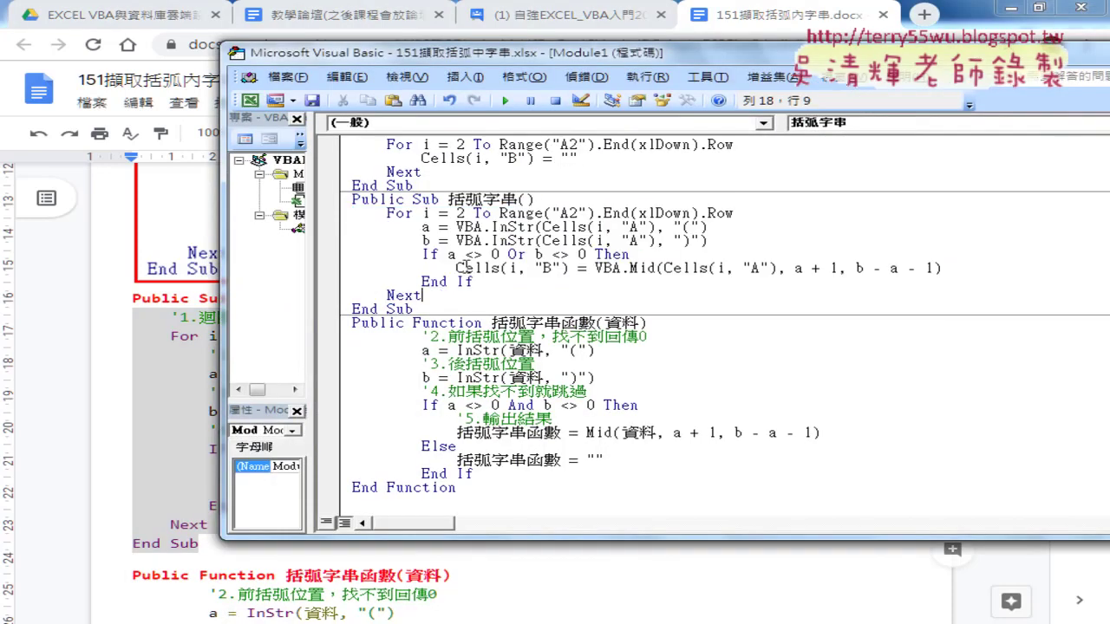
- Delete the ' Or b <> 0' clause so the 括弧字串 If line tests only a <> 0
left_click_drag(631, 254, 421, 254)
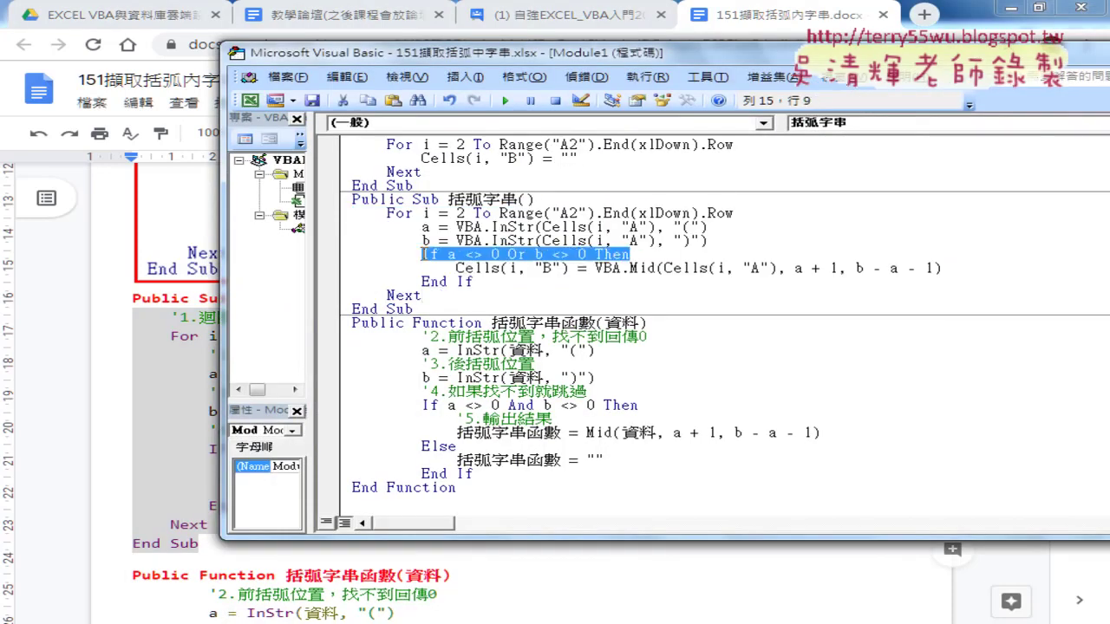
left_click(1006, 11)
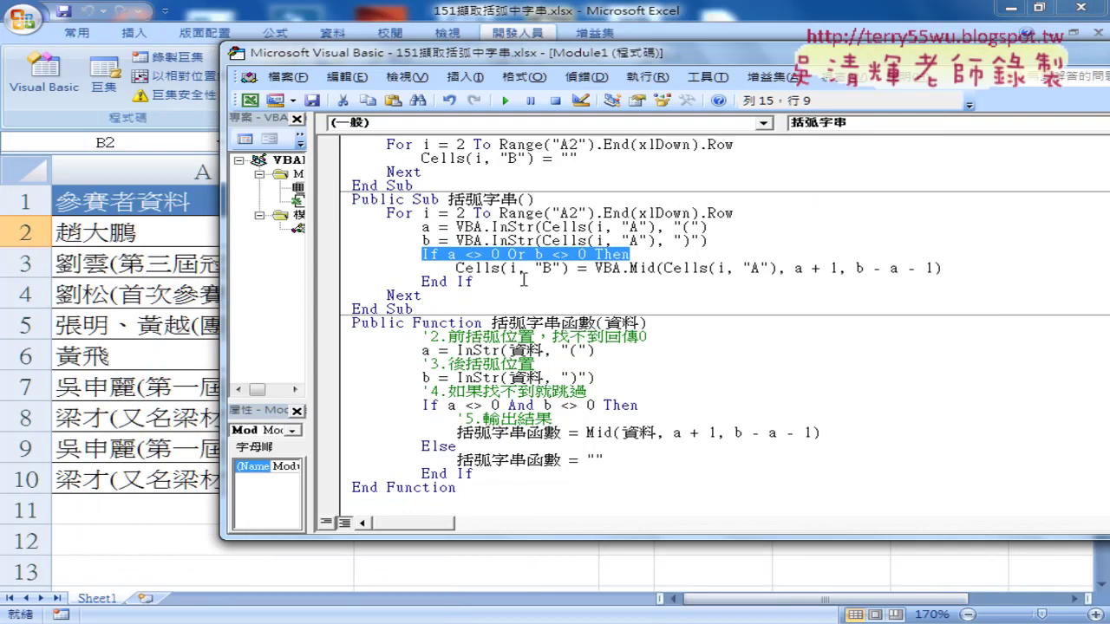
left_click(523, 277)
left_click(449, 255)
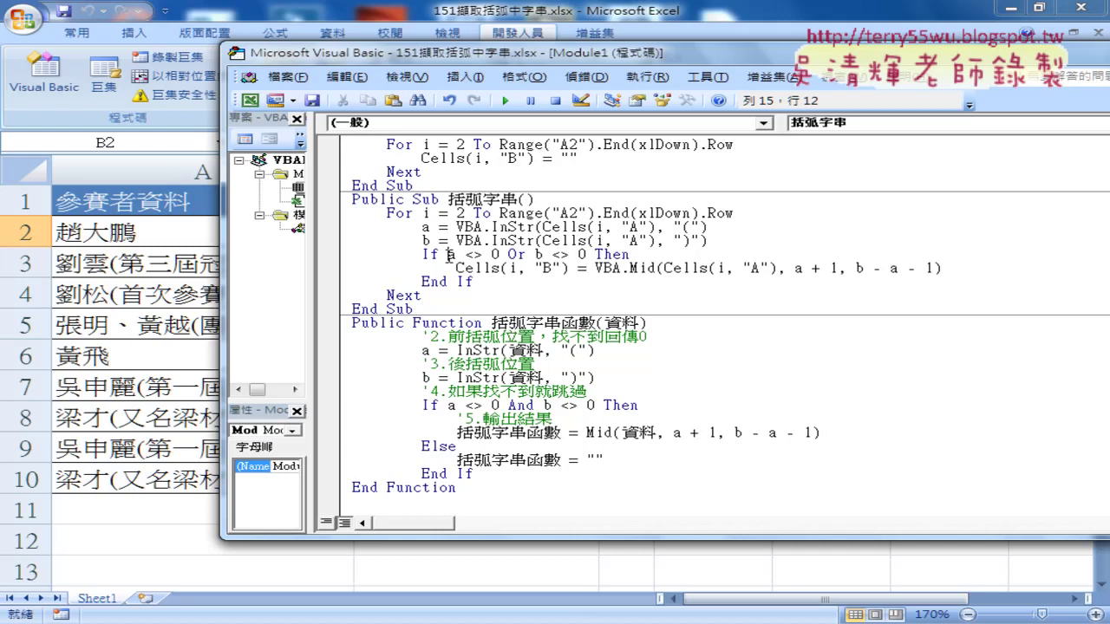
left_click_drag(449, 255, 475, 255)
left_click(700, 267)
left_click_drag(448, 255, 589, 255)
left_click(532, 257)
left_click_drag(497, 255, 588, 255)
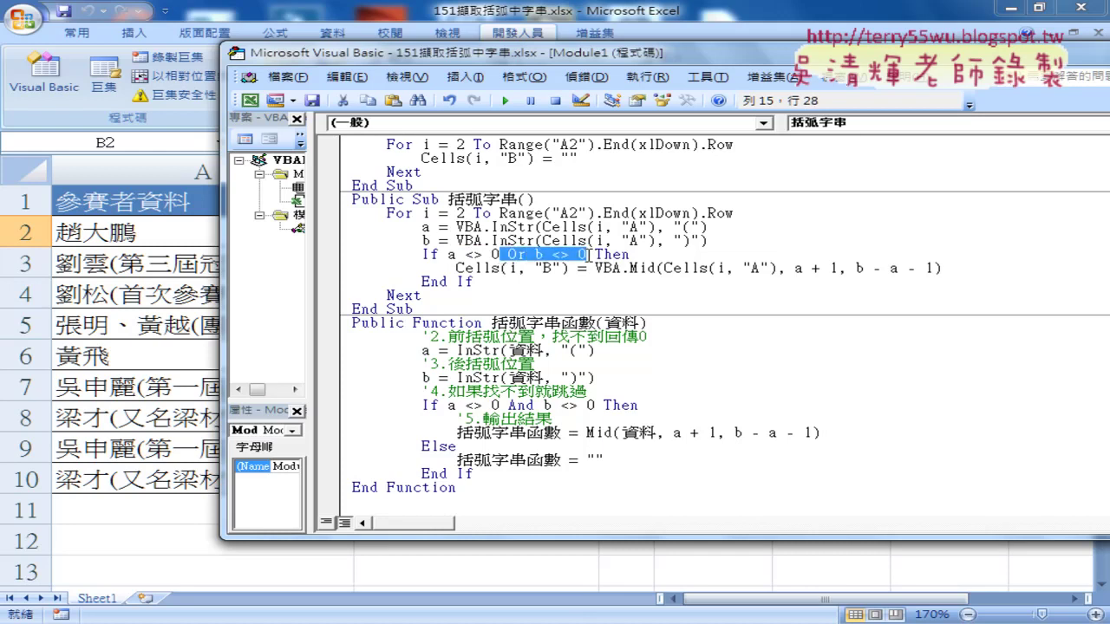
key("Delete")
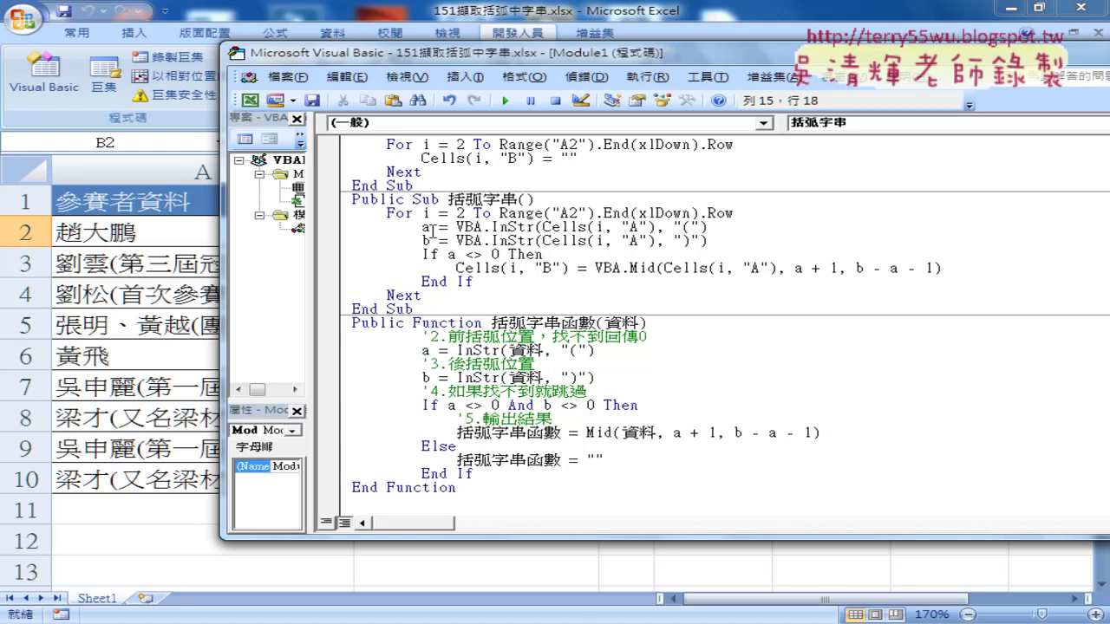
left_click(431, 240)
- Add 'or b<>0' after the If a <> 0 test, then delete it again
left_click_drag(431, 240, 424, 243)
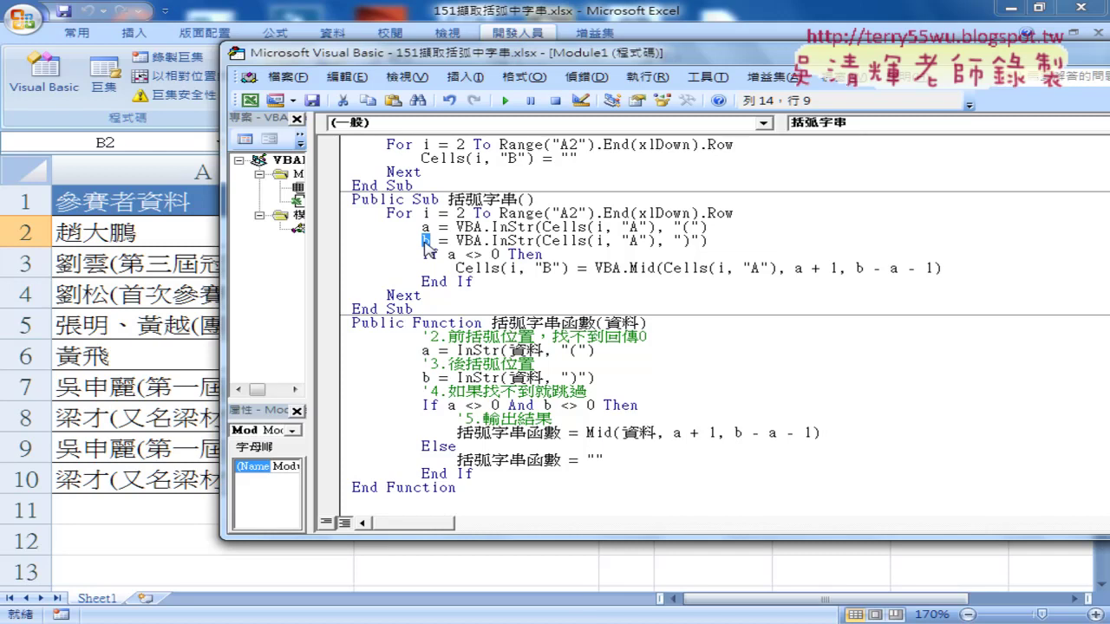
left_click_drag(447, 254, 500, 254)
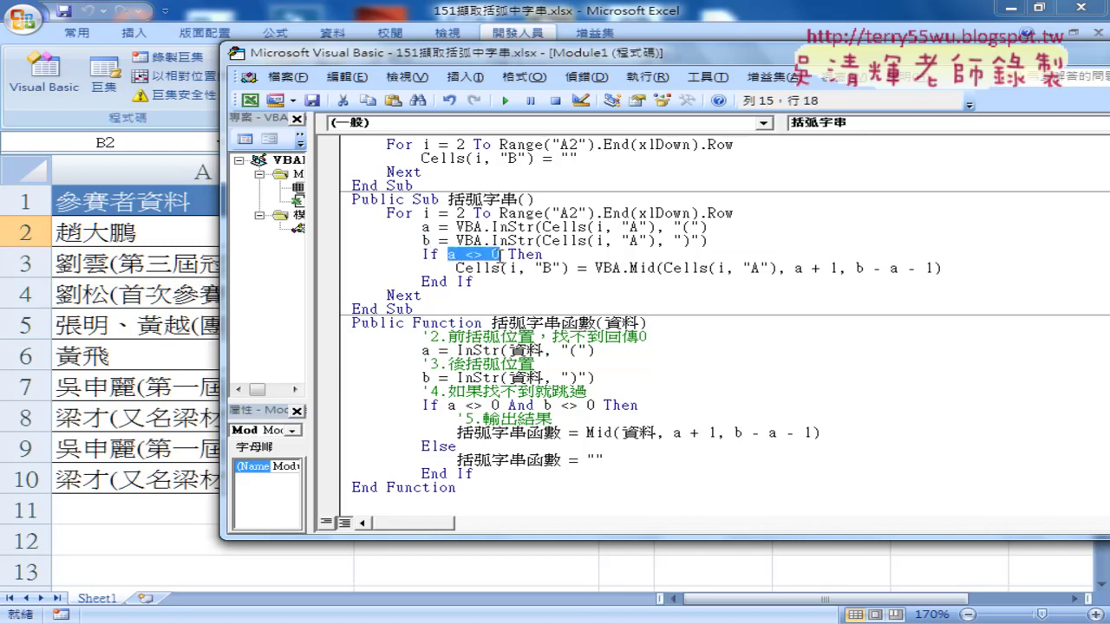
left_click(501, 255)
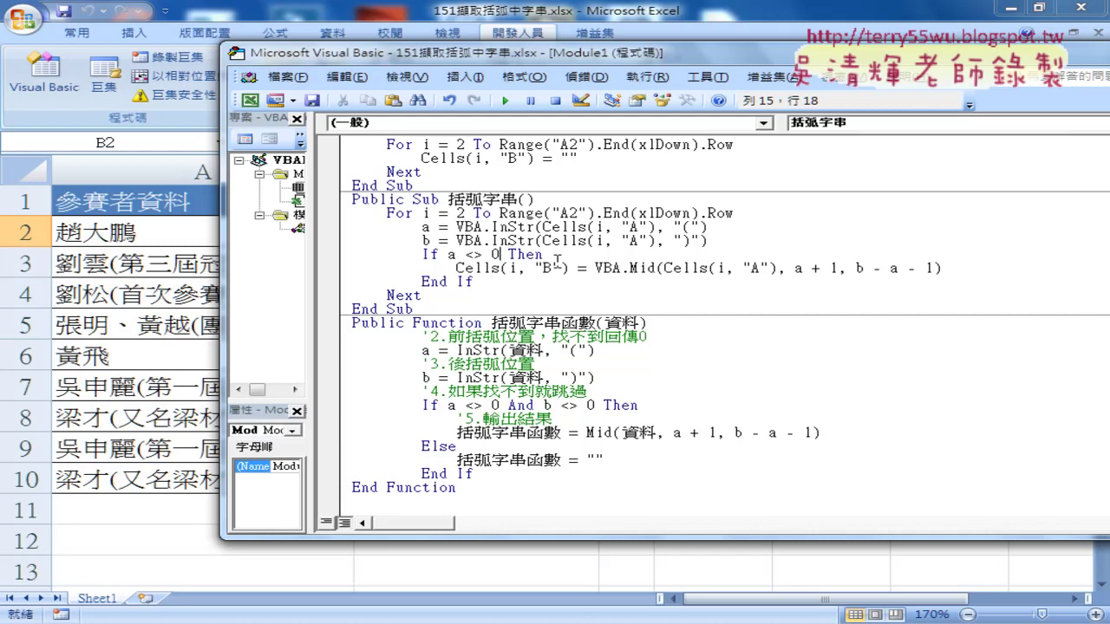
type("o")
type("r")
type(" b")
type("<>0")
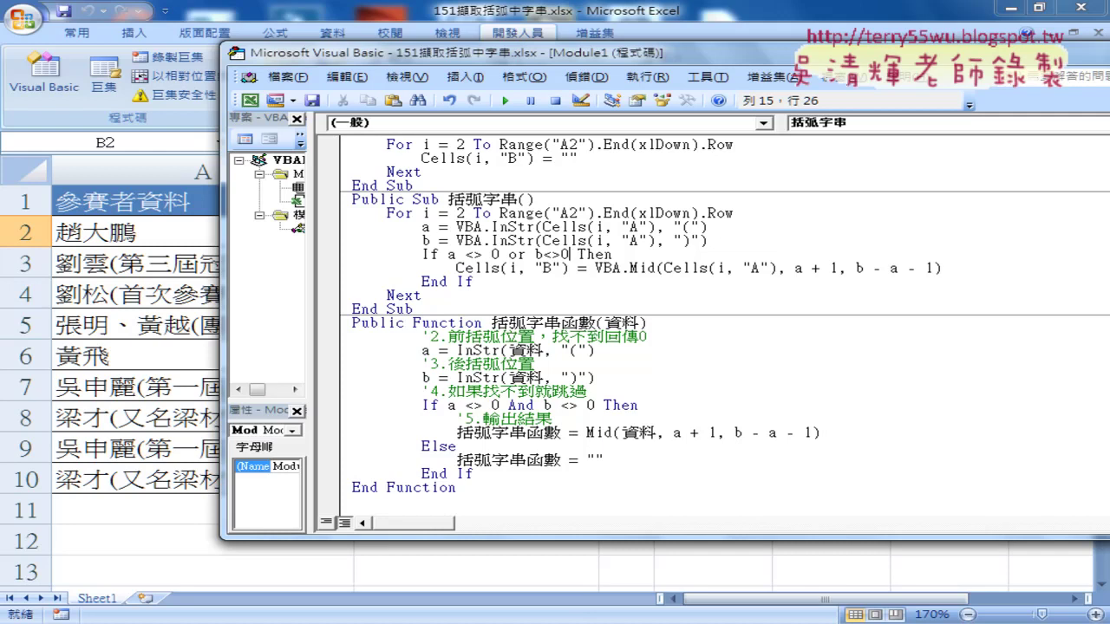
double_click(517, 254)
left_click_drag(500, 254, 573, 254)
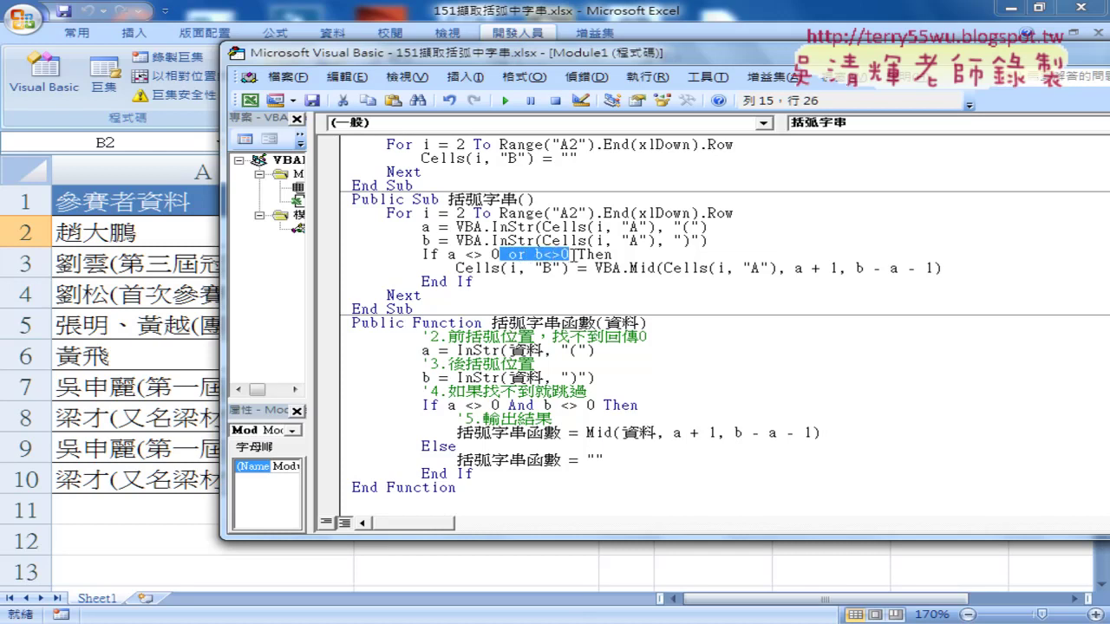
key("Delete")
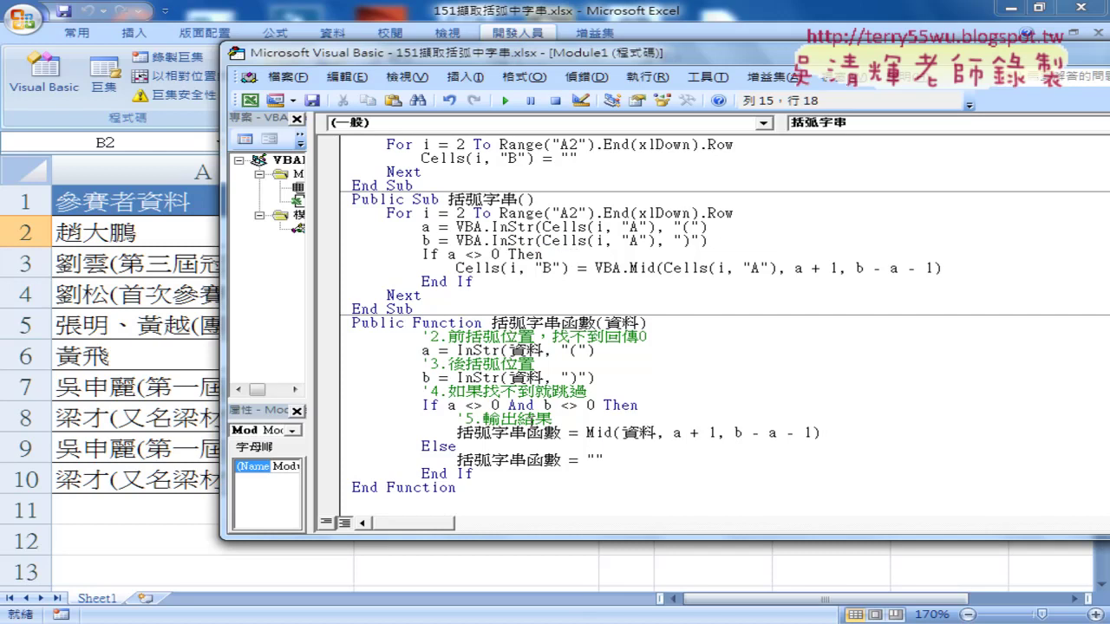
- Select the whole 括弧字串函數 function block, then return to the Excel worksheet
left_click(532, 497)
left_click_drag(452, 500, 342, 326)
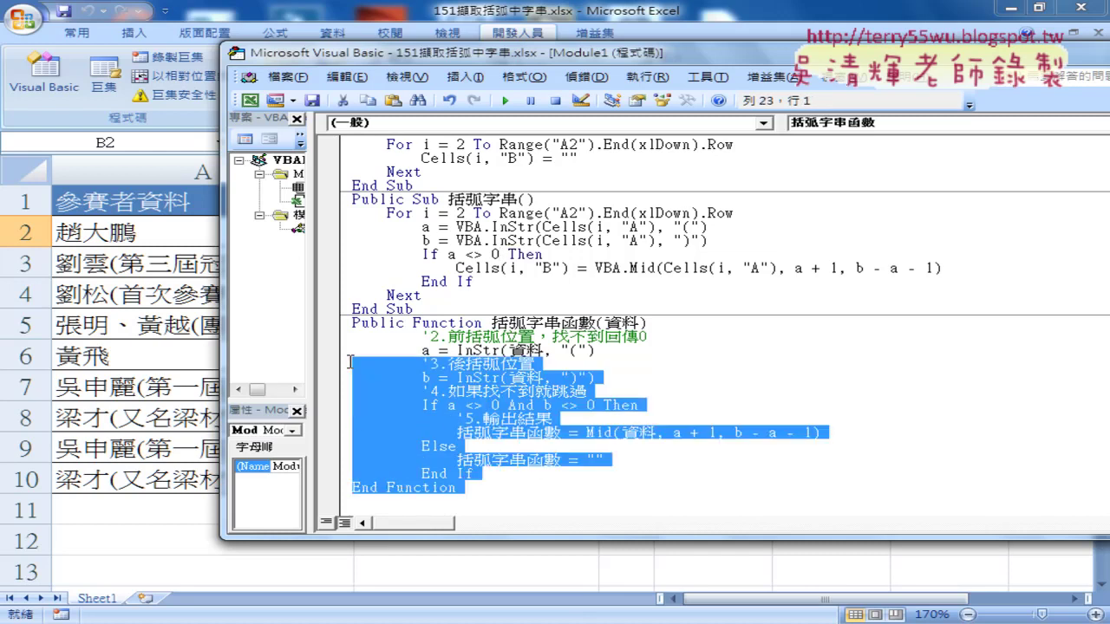
left_click(189, 330)
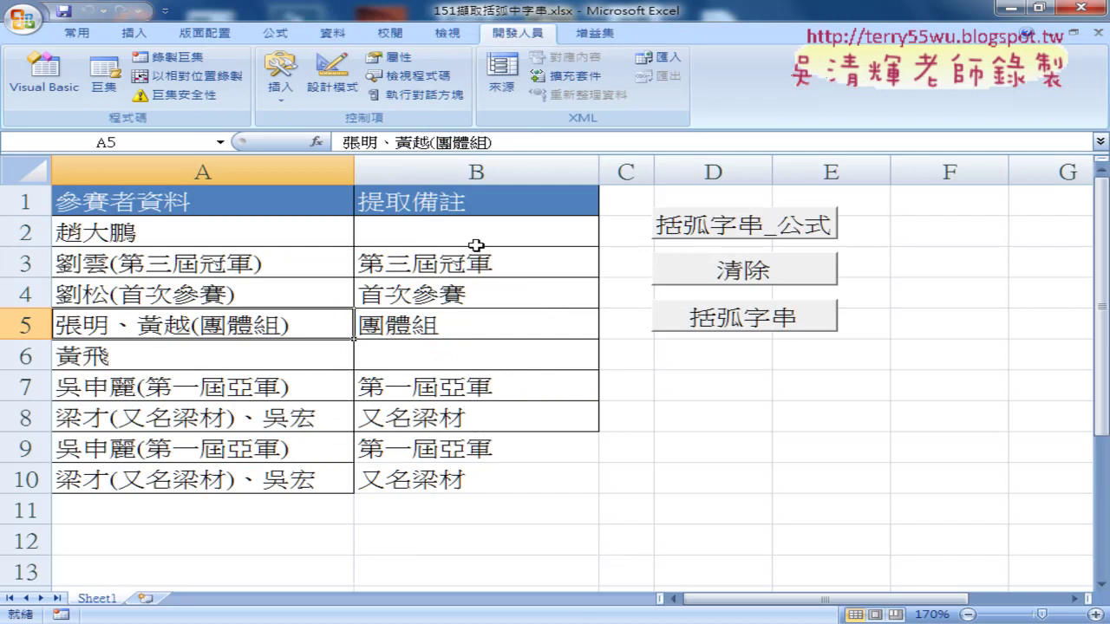
- Clear column B, enter the user-defined =括弧字串函數(A2) in B2, and fill it down
left_click(707, 280)
left_click(501, 244)
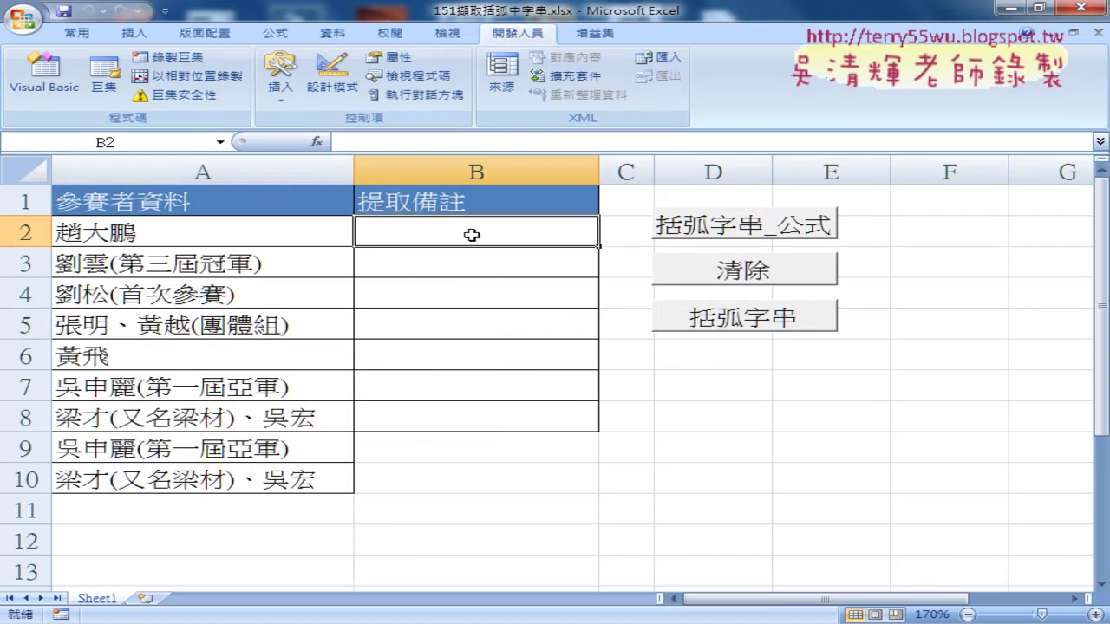
left_click(317, 142)
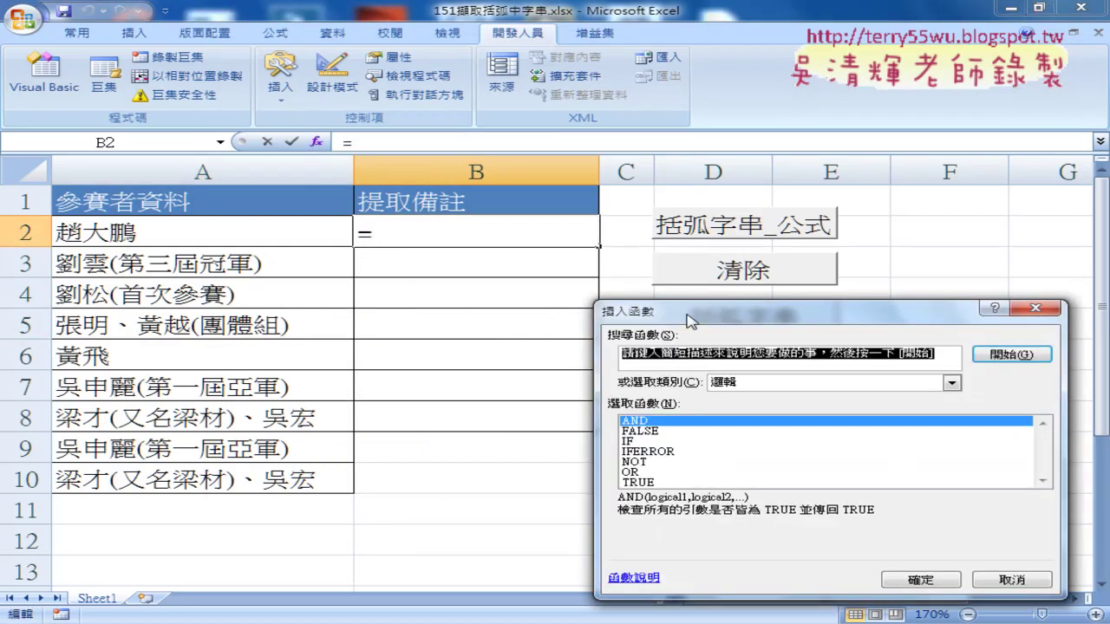
left_click_drag(693, 323, 659, 92)
left_click(699, 154)
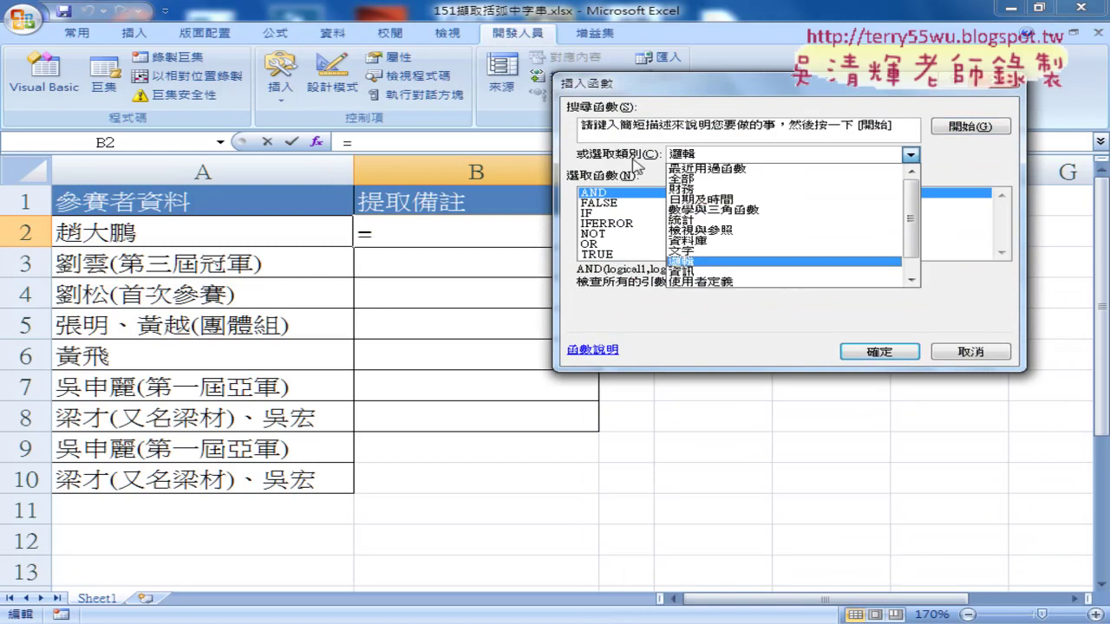
left_click(742, 283)
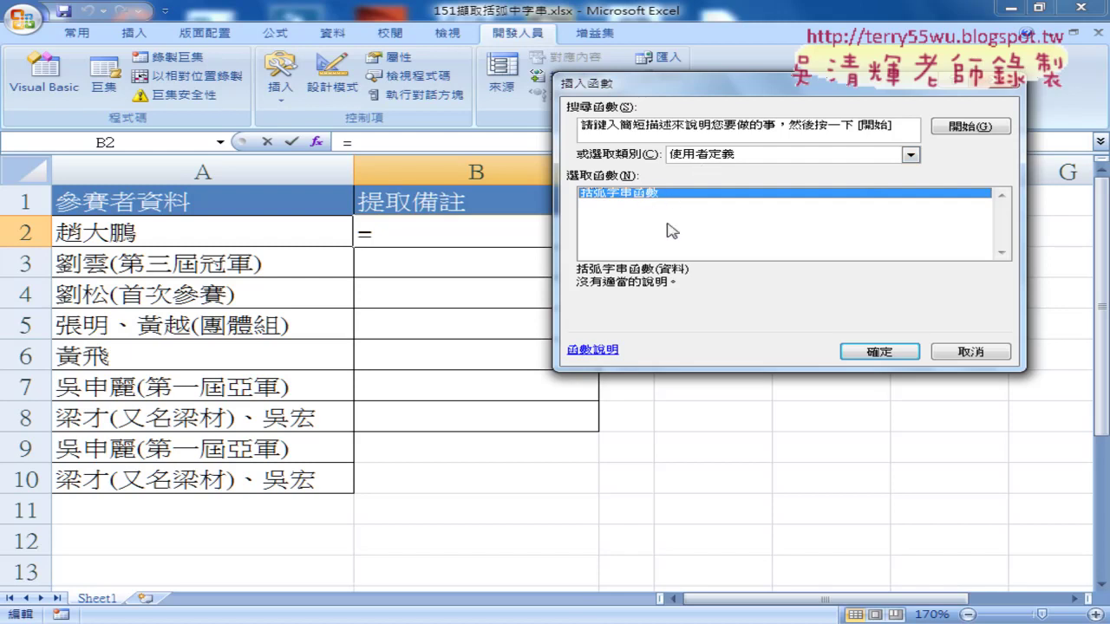
left_click(879, 353)
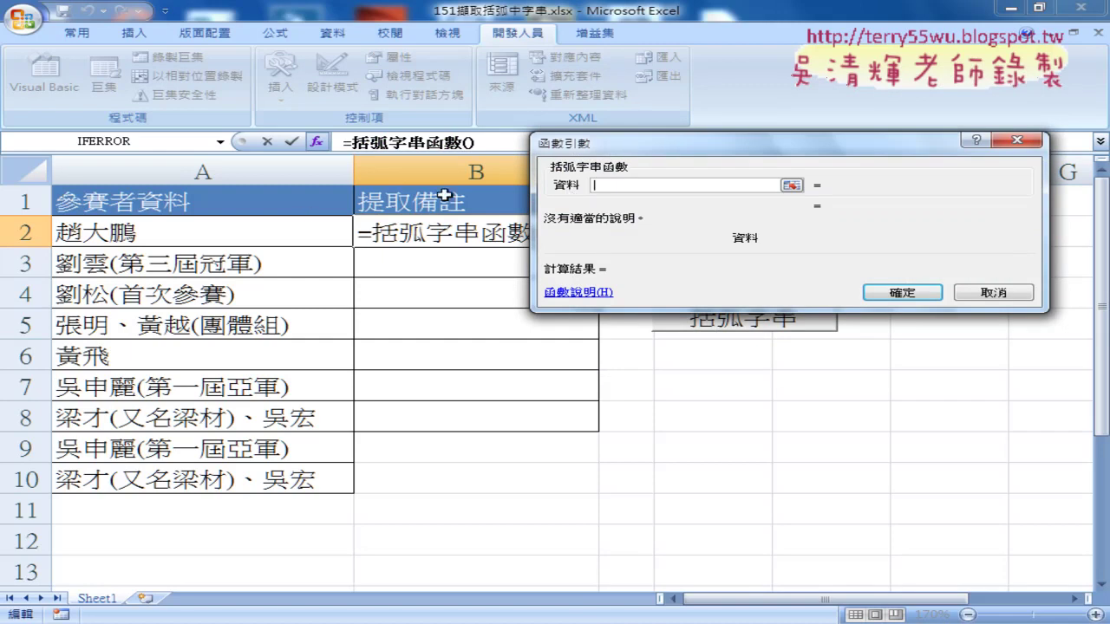
left_click(170, 228)
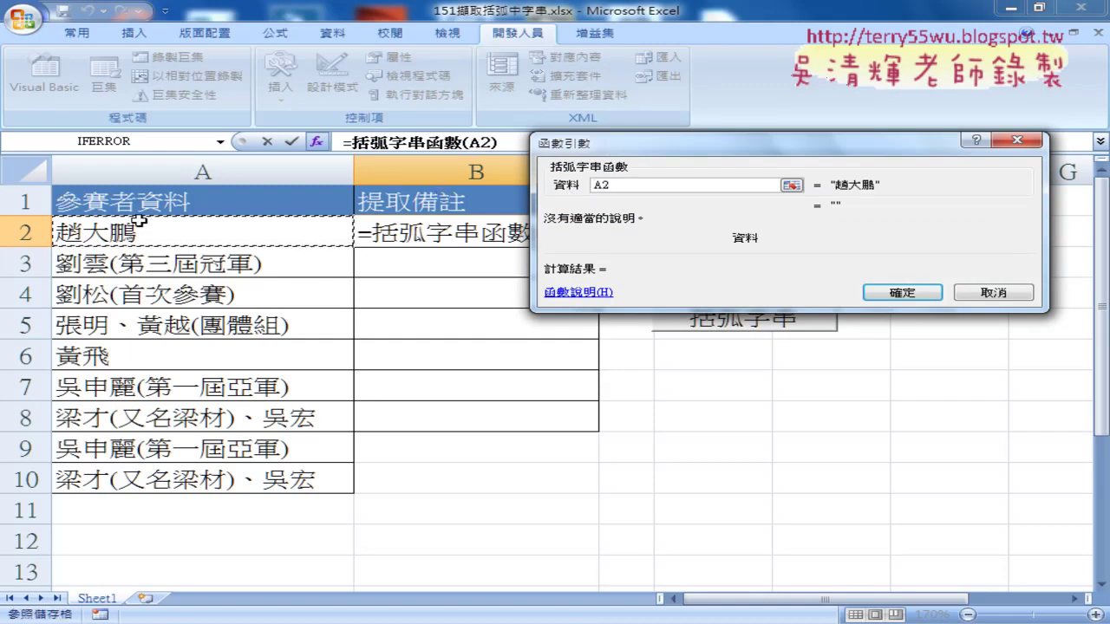
left_click(901, 292)
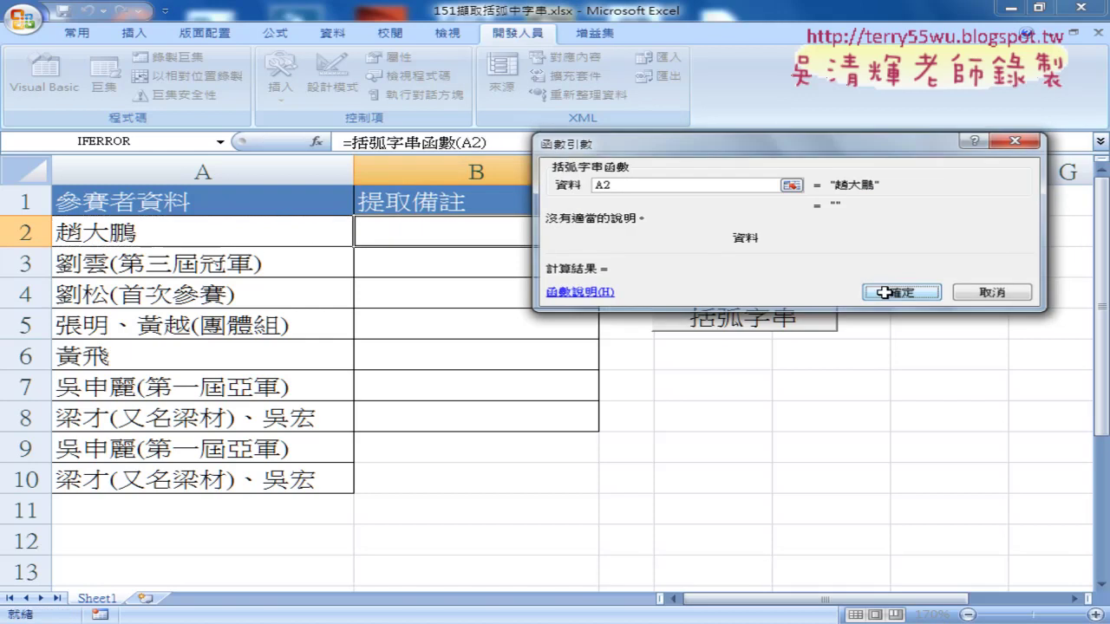
left_click_drag(600, 248, 589, 485)
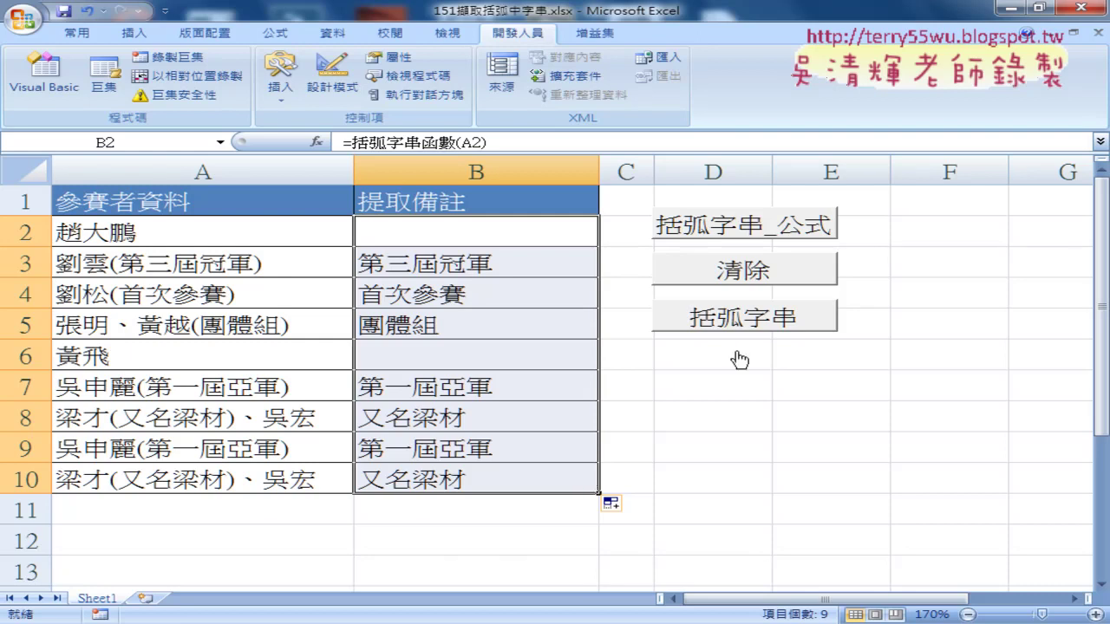
- Clear the formula results in column B and rerun the 括弧字串 macro for plain values
left_click(765, 280)
left_click(764, 319)
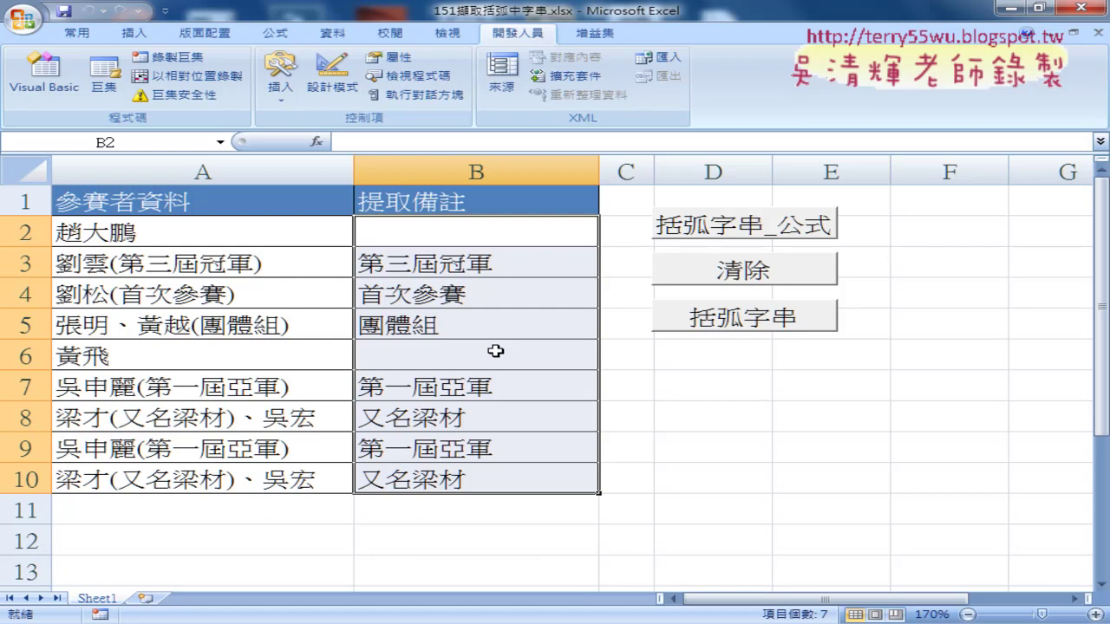
- Clear column B, then open and cancel the Insert Function dialog for B2
left_click(697, 277)
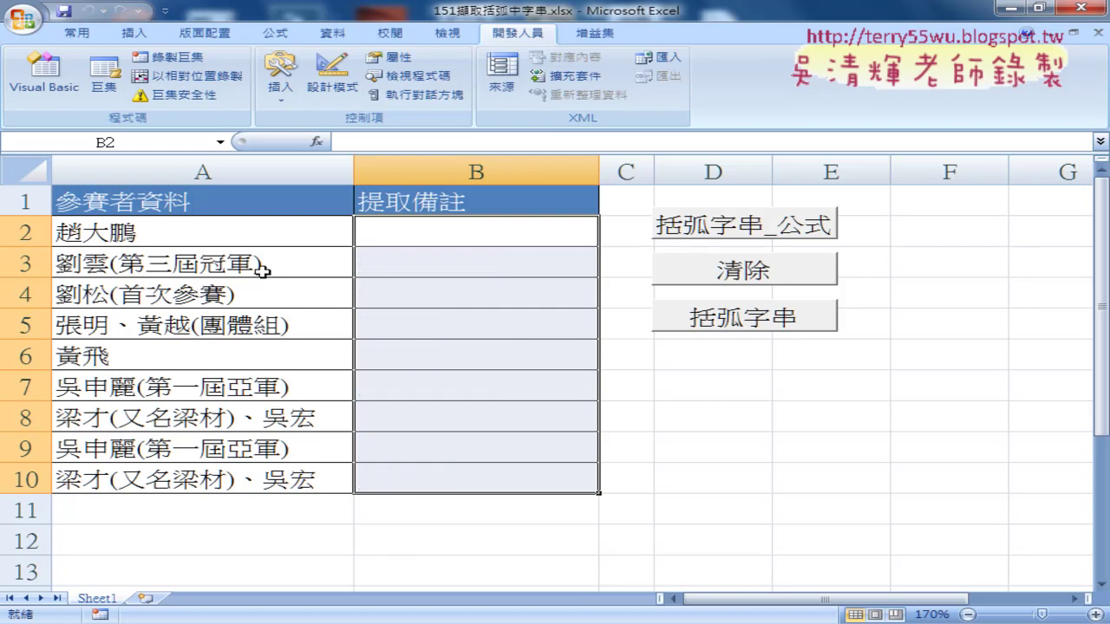
left_click(418, 234)
left_click(316, 142)
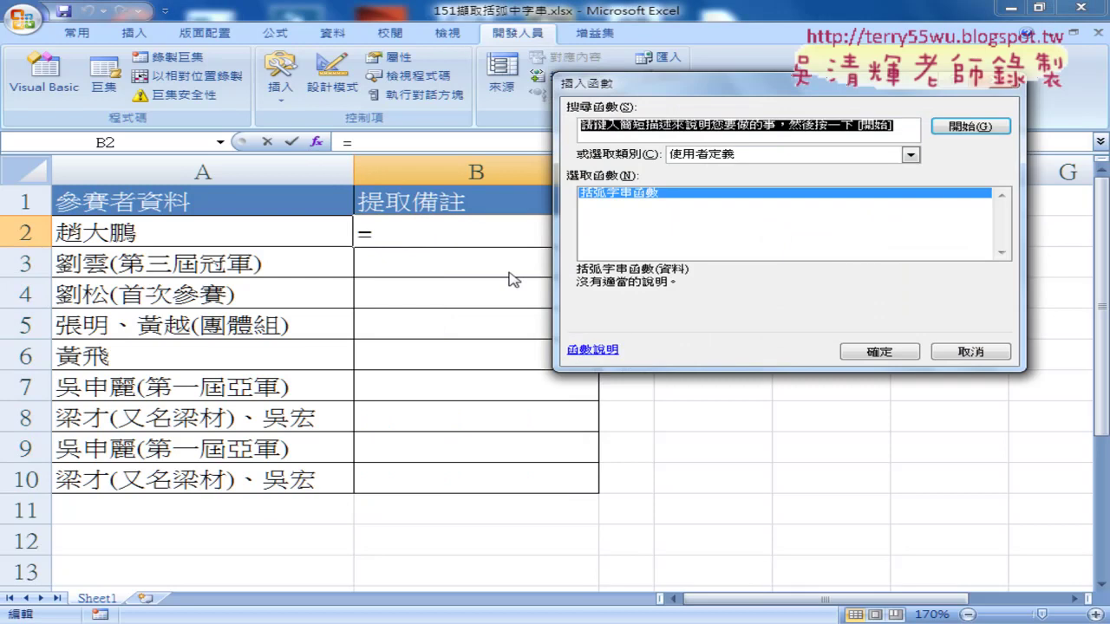
left_click(690, 156)
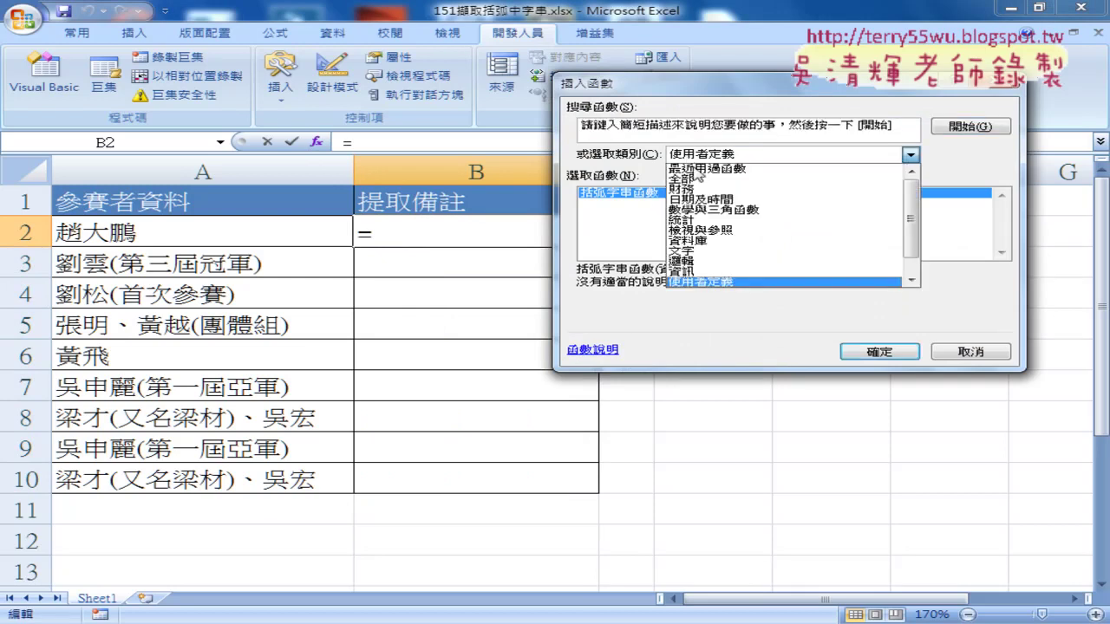
left_click(953, 336)
left_click(990, 355)
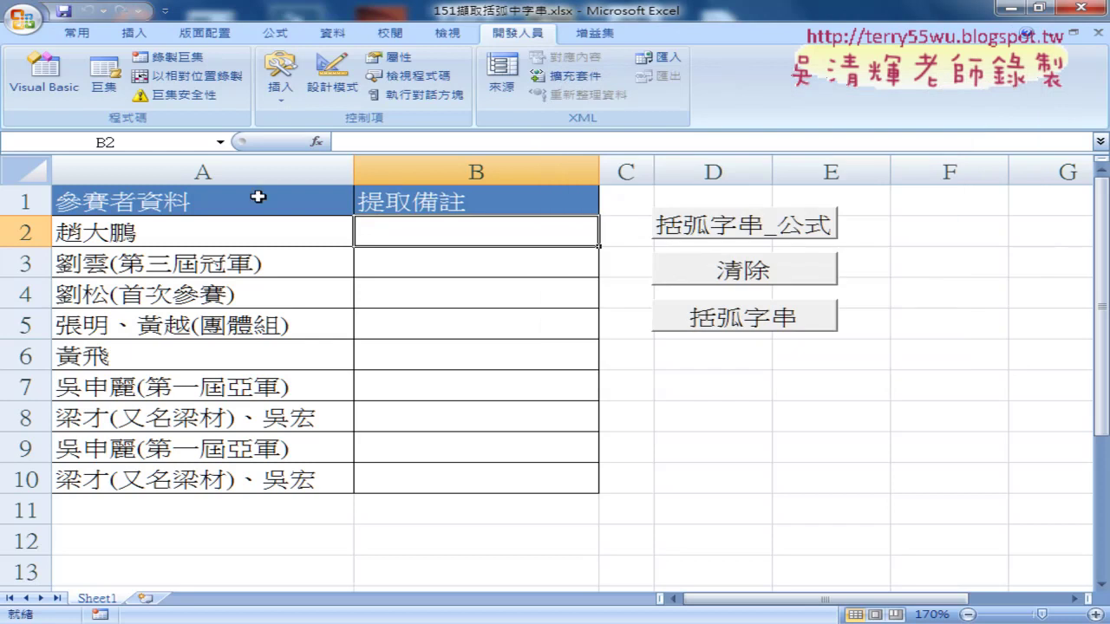
- In the VBA editor, copy the name 括弧字串函數 and delete that whole function from Module1
left_click(54, 90)
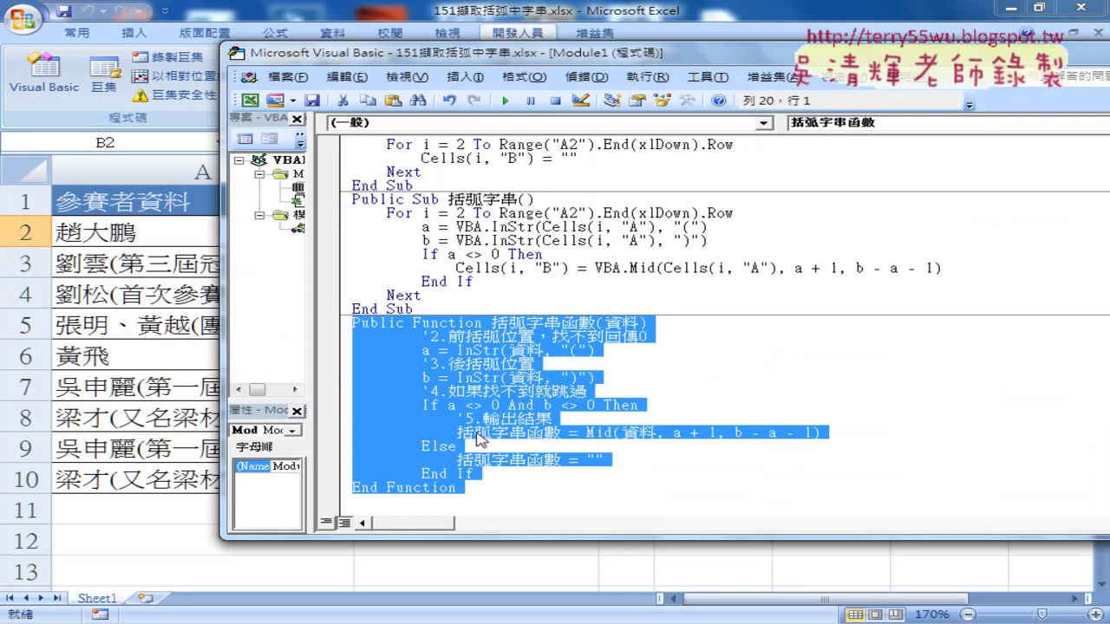
left_click(478, 437)
left_click_drag(457, 487, 406, 380)
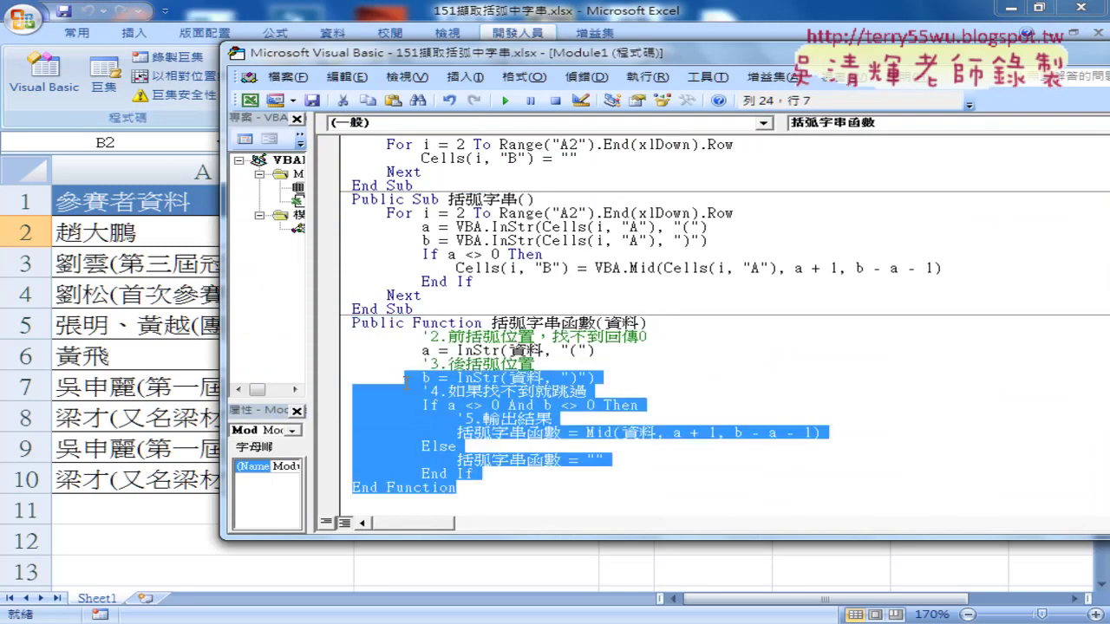
left_click(526, 322)
left_click_drag(491, 322, 598, 322)
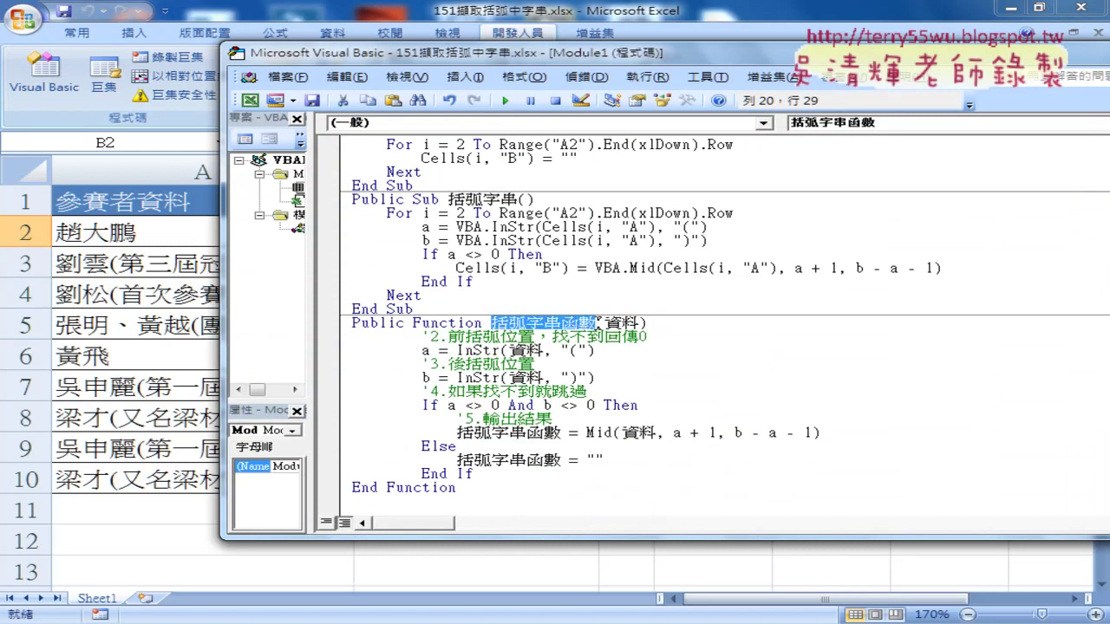
right_click(568, 323)
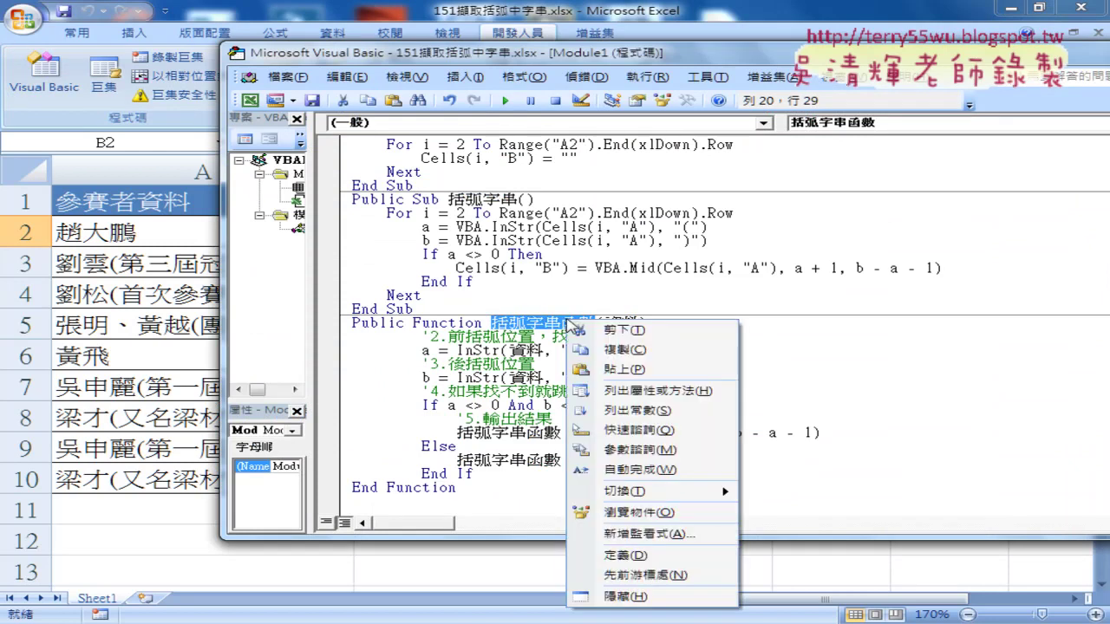
left_click(600, 350)
left_click_drag(494, 485, 334, 331)
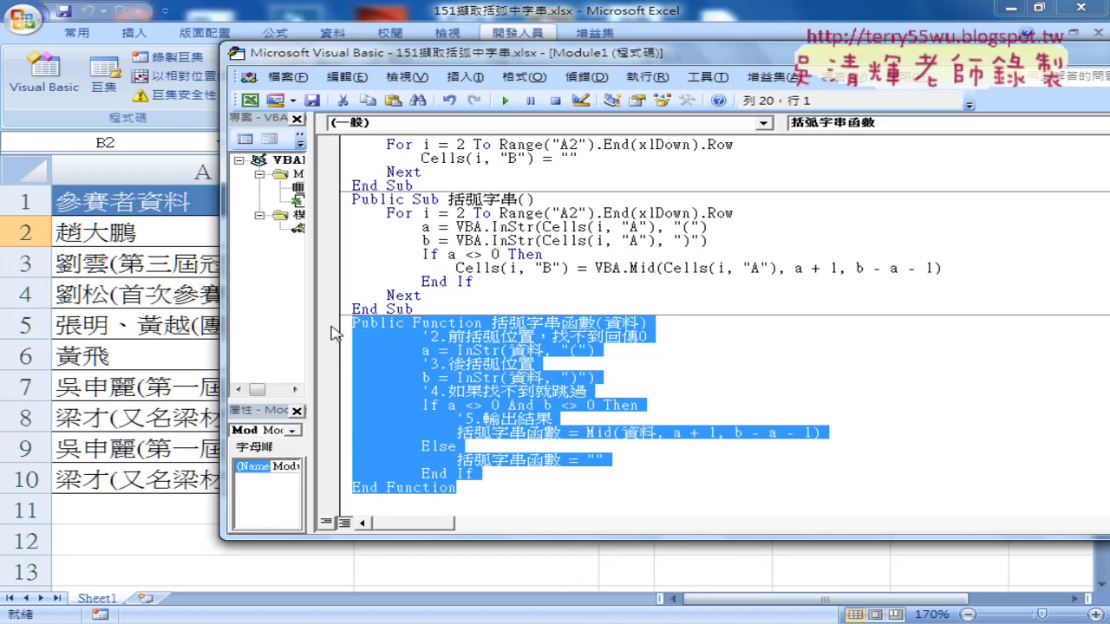
key("Delete")
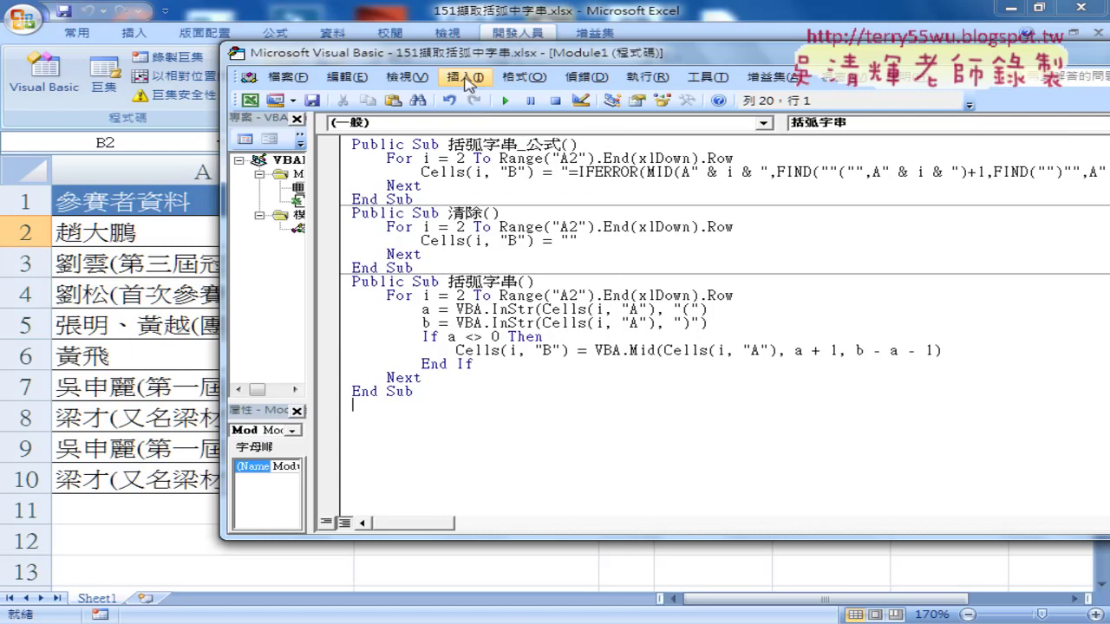
- Create a new Public Function procedure named 括弧字串函數 through Insert > Procedure
left_click(466, 76)
left_click(478, 96)
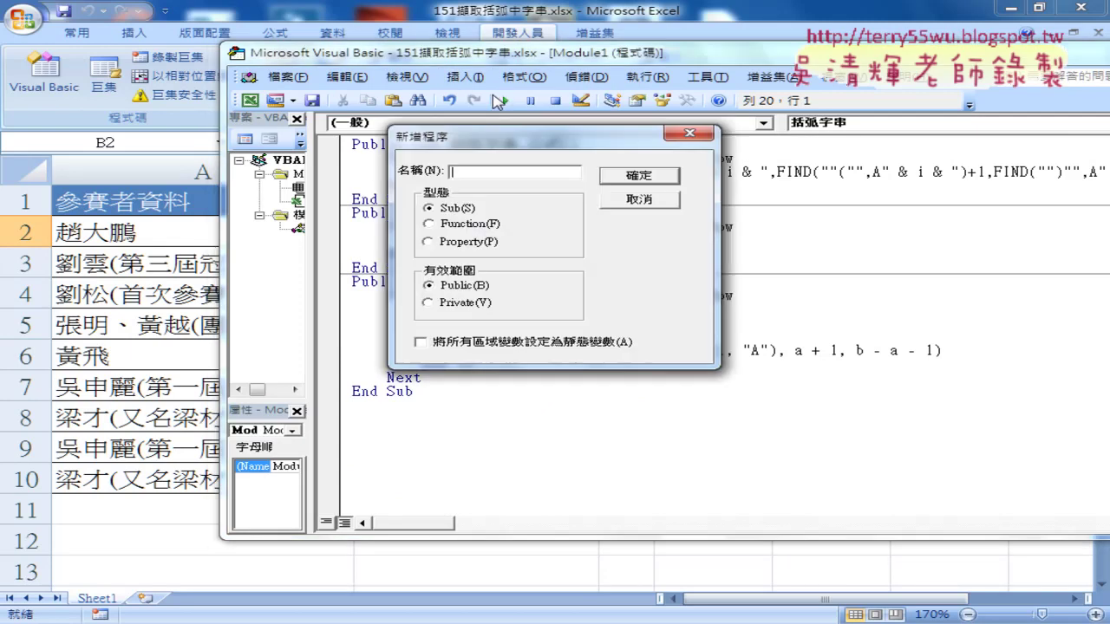
right_click(473, 171)
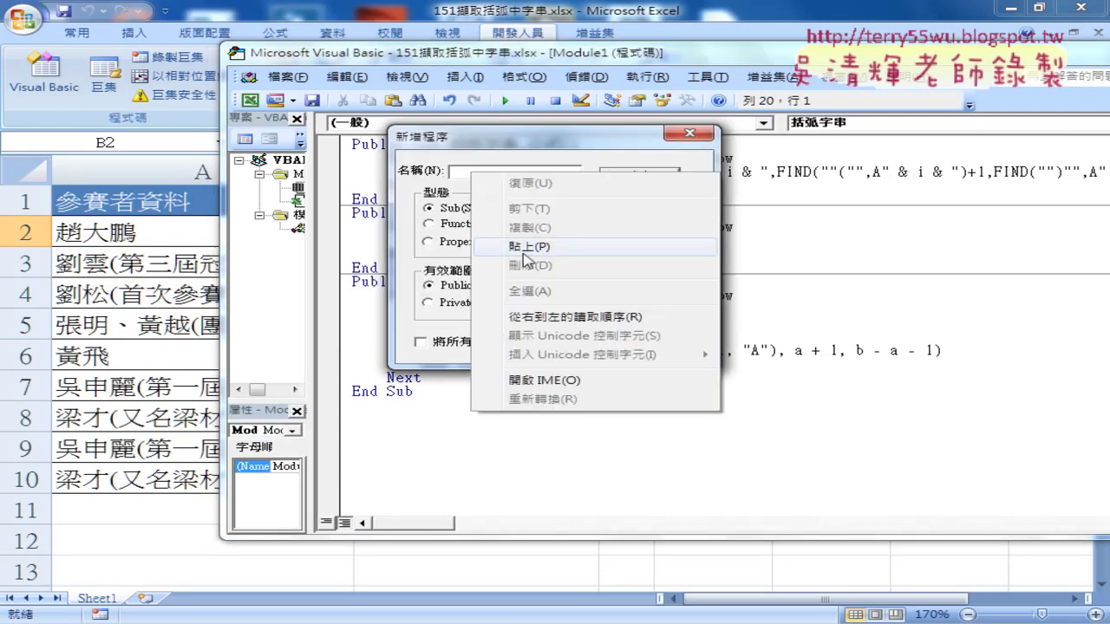
left_click(524, 248)
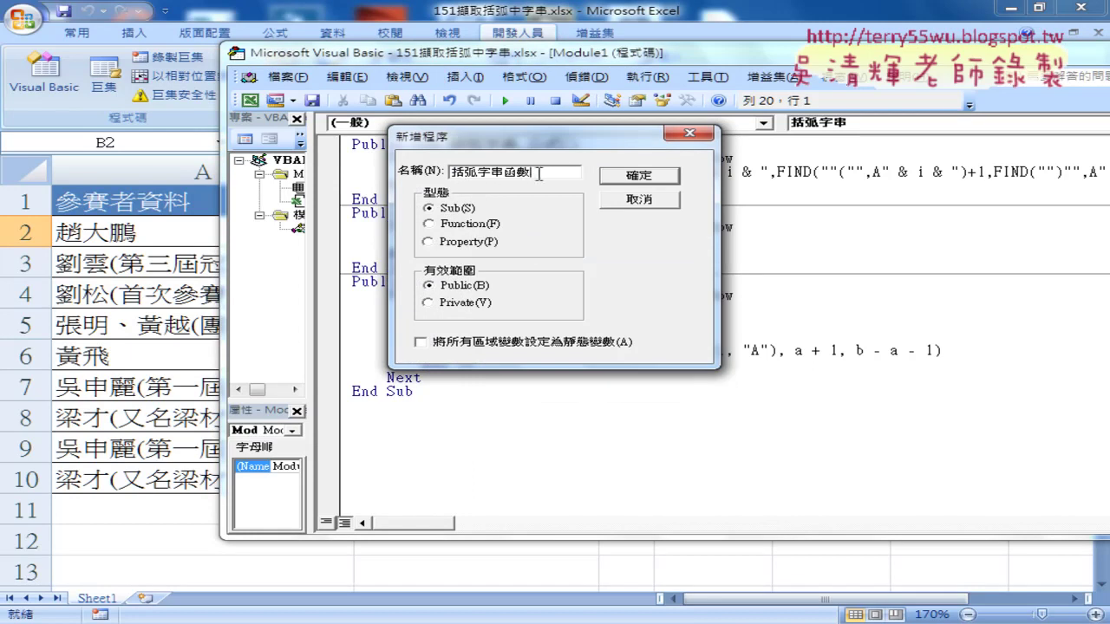
left_click_drag(538, 173, 441, 170)
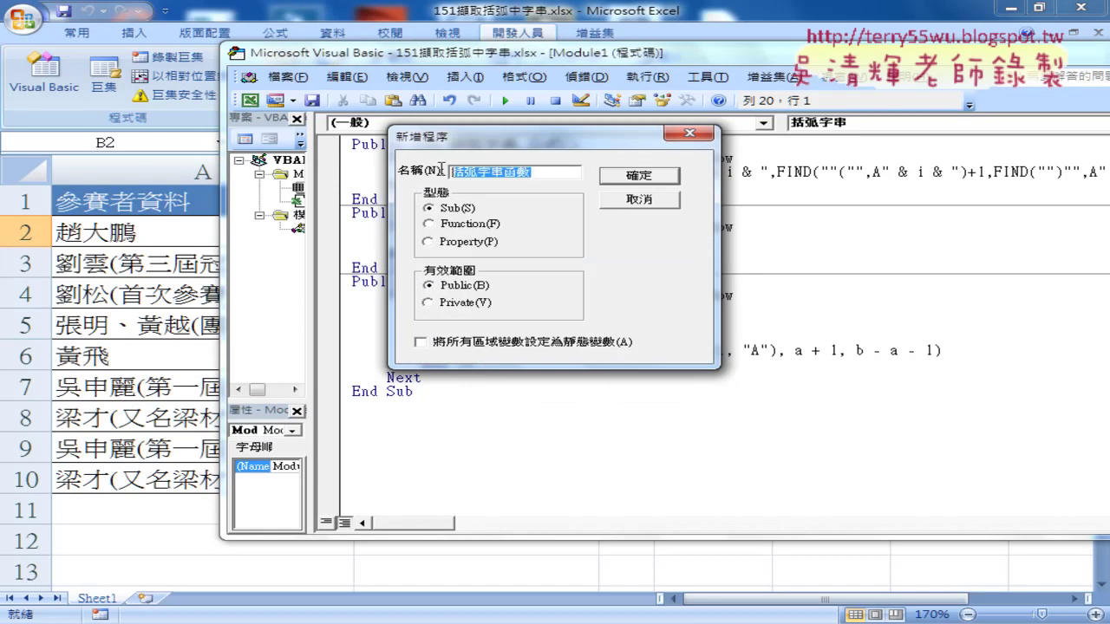
left_click(428, 224)
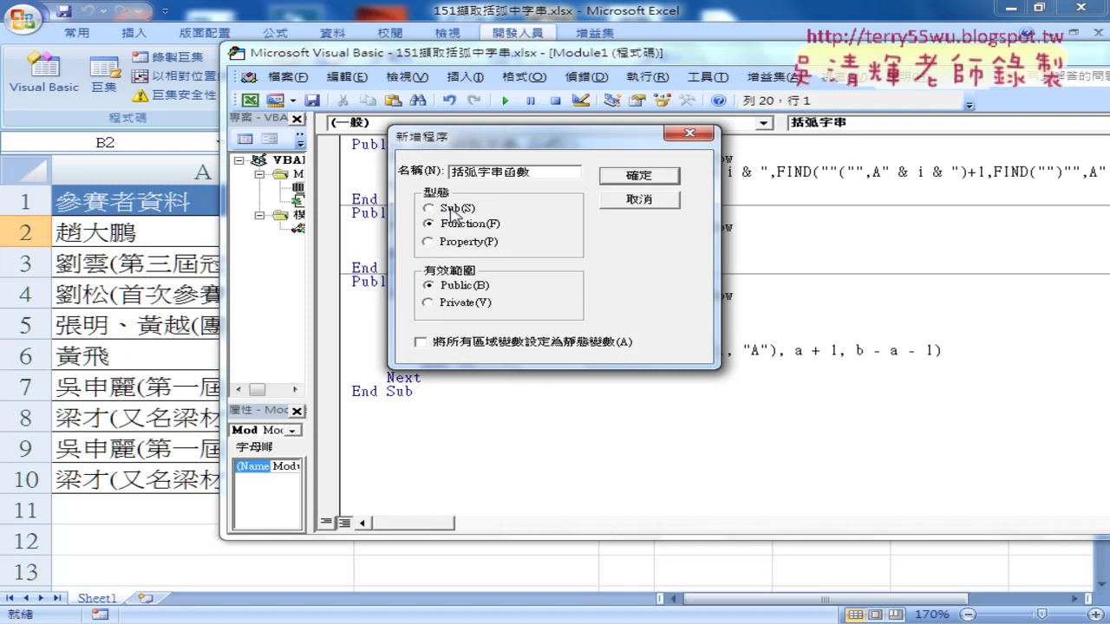
- Delete the blank lines above the new 括弧字串函數 declaration and review its name and empty parentheses
left_click(626, 178)
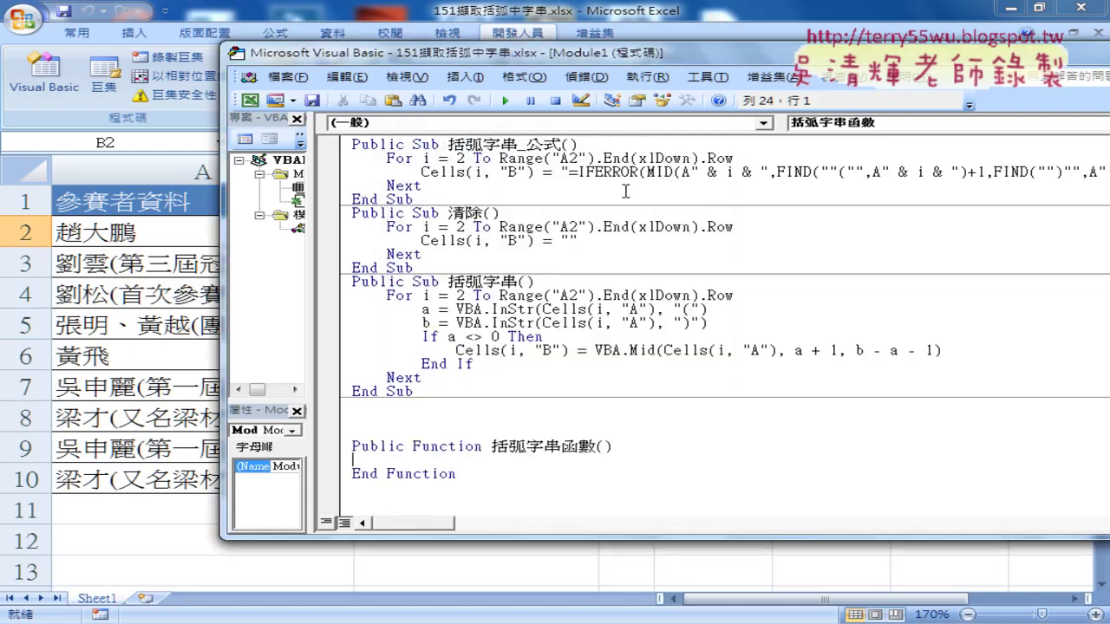
left_click(447, 394)
key("Delete")
key("Delete")
key("Delete")
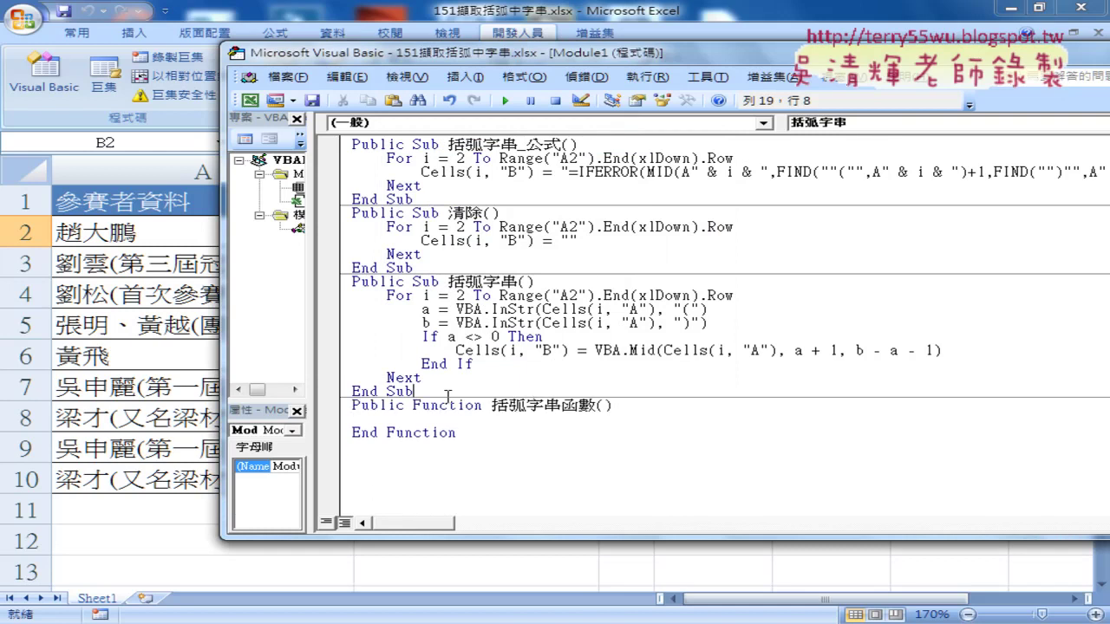
left_click_drag(413, 405, 491, 405)
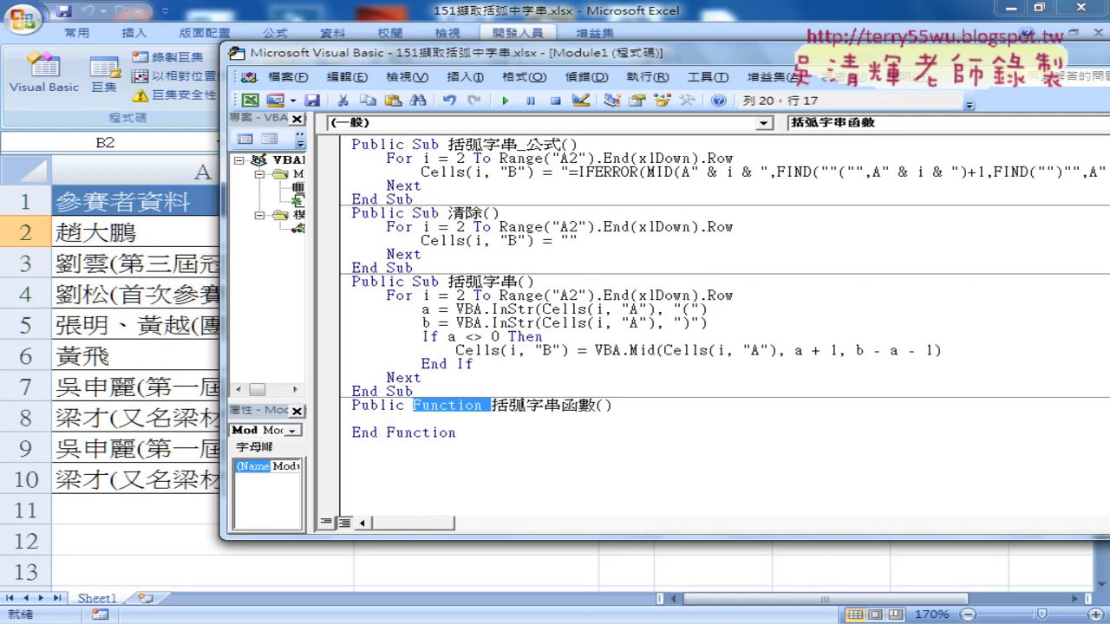
left_click_drag(595, 405, 613, 405)
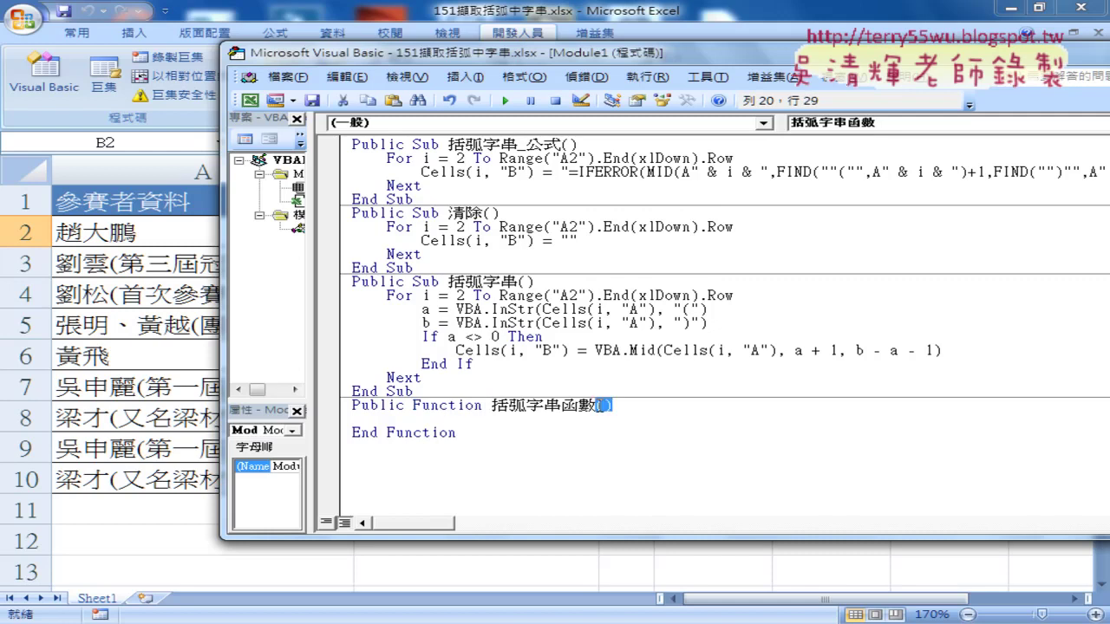
left_click_drag(456, 432, 349, 405)
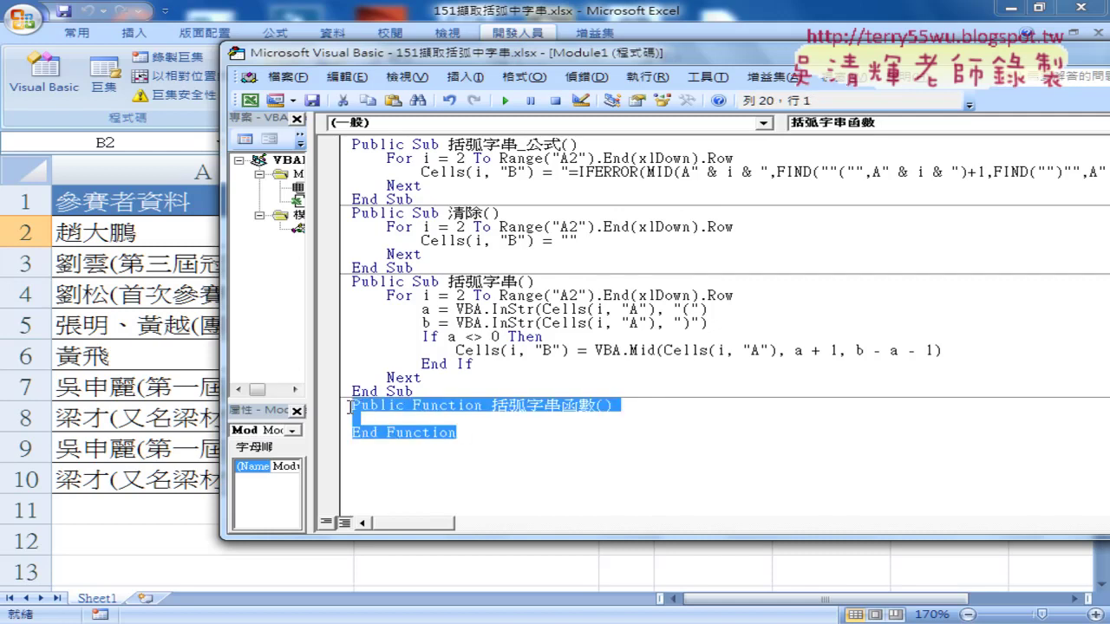
left_click(447, 419)
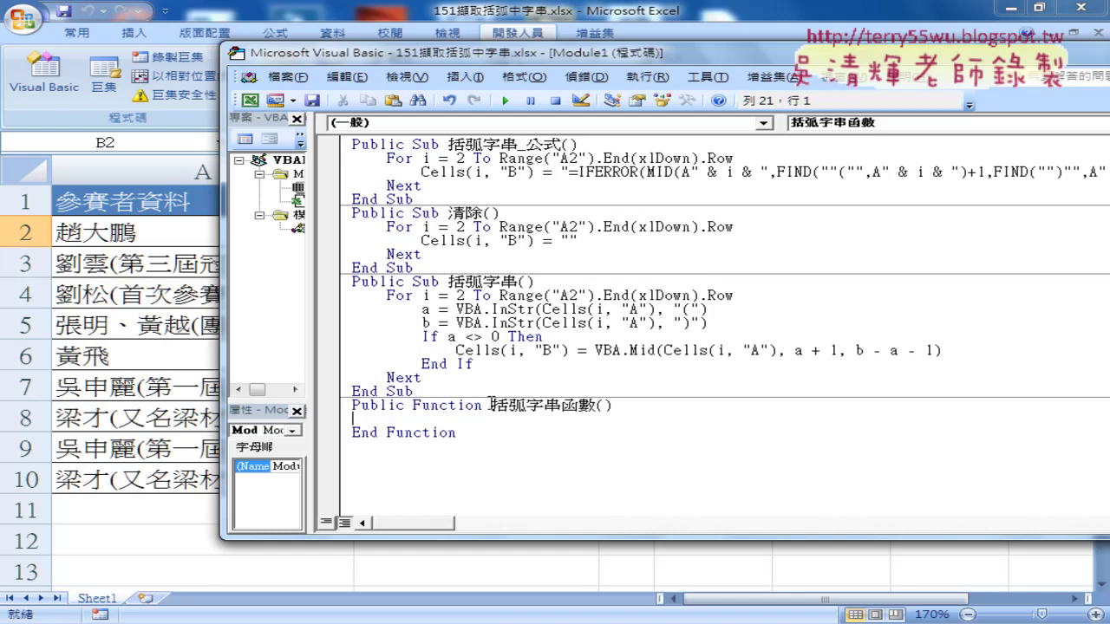
left_click_drag(492, 405, 597, 405)
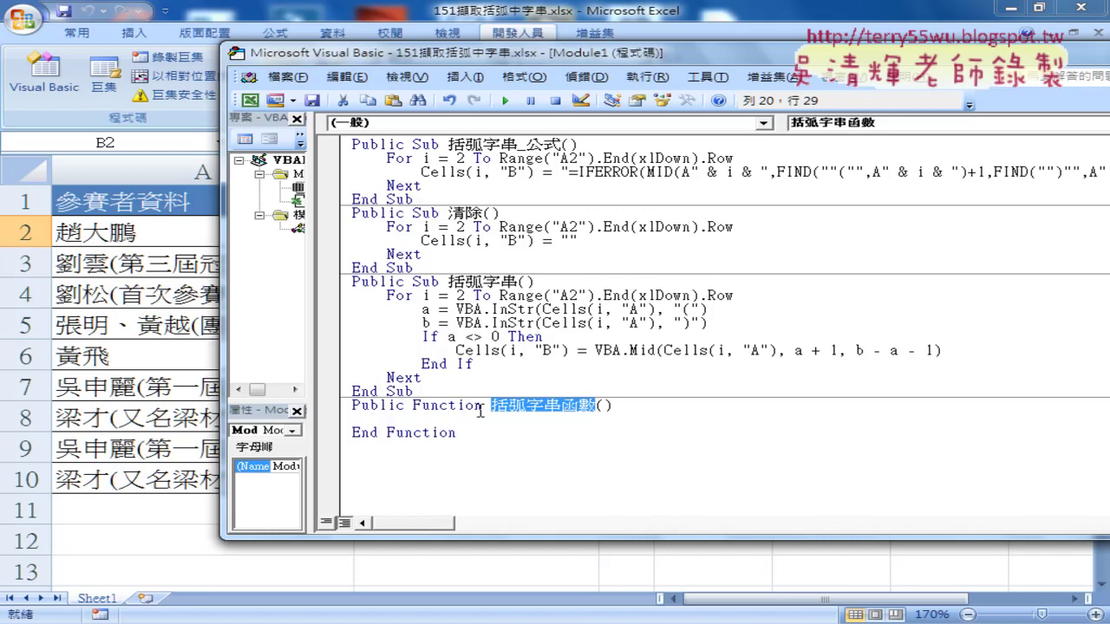
left_click(604, 408)
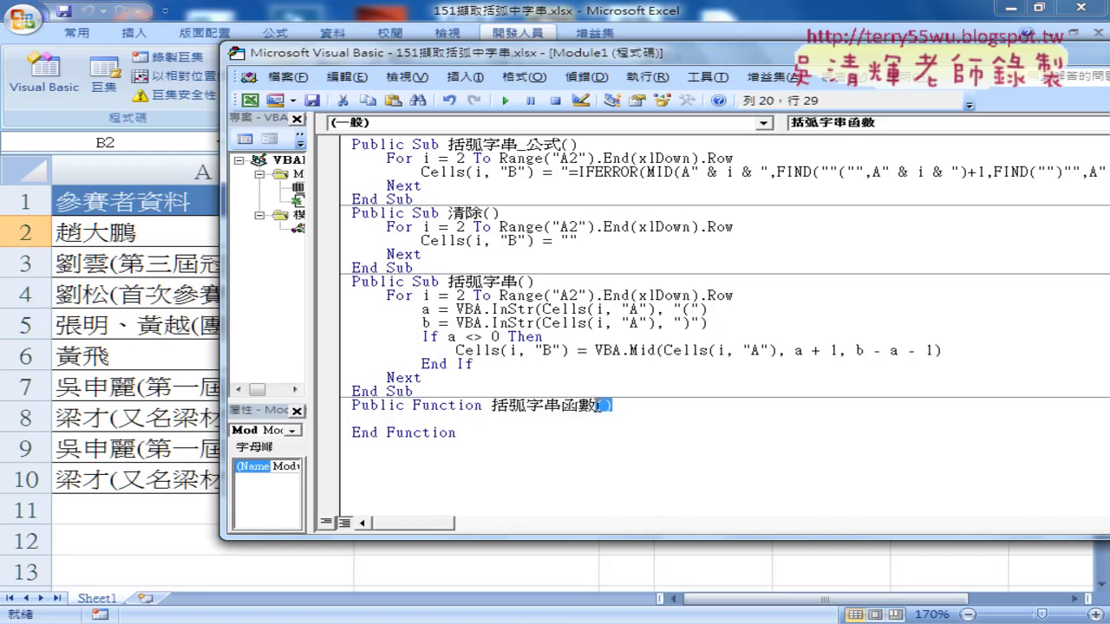
double_click(606, 407)
- Copy the header text 參賽者資料 from cell A1 on the worksheet
left_click(122, 207)
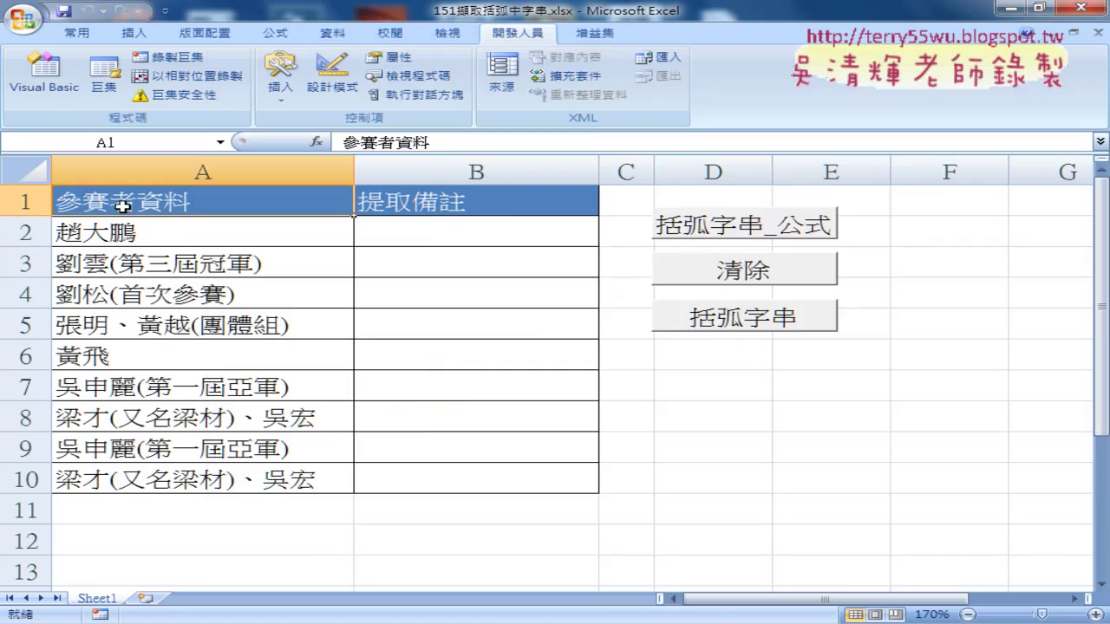
double_click(377, 146)
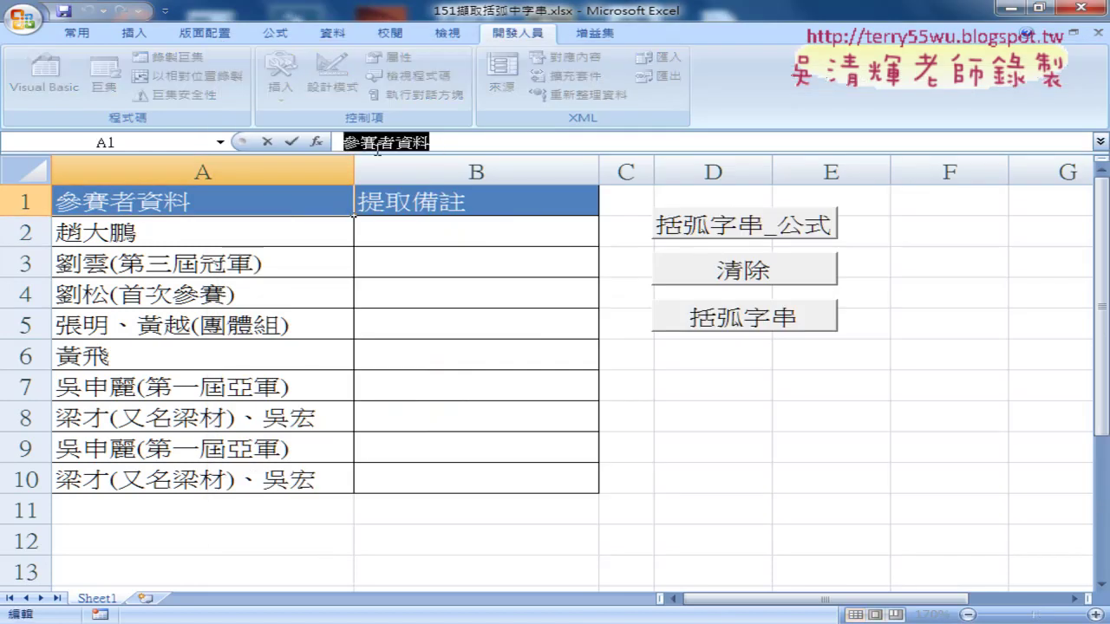
right_click(377, 146)
left_click(364, 178)
key("Escape")
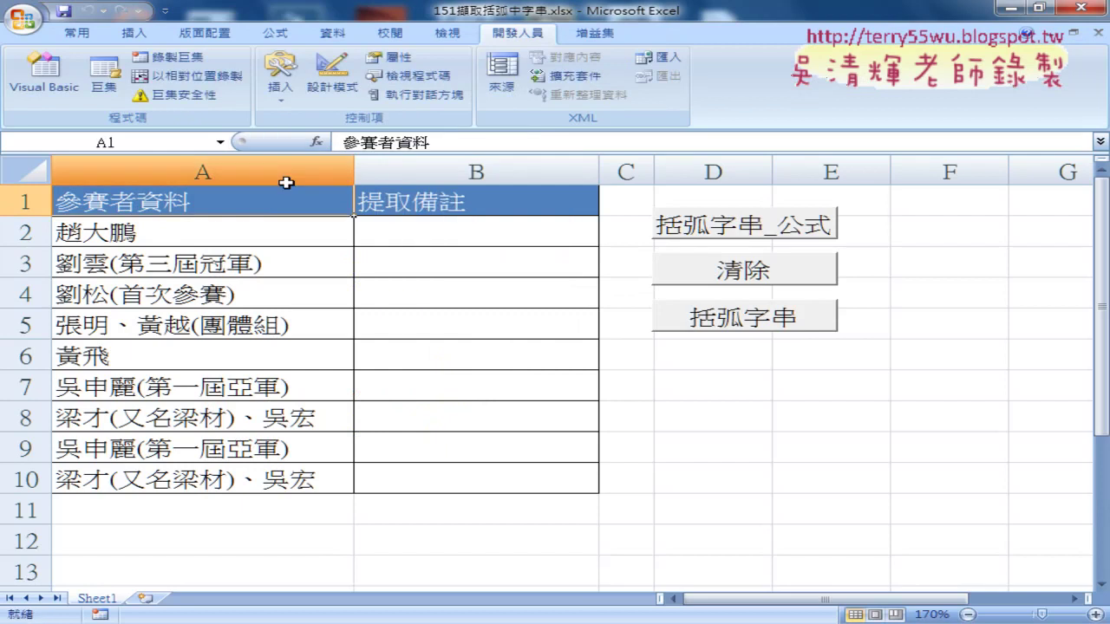
- Paste 參賽者資料 inside the parentheses of 括弧字串函數 as its parameter
left_click(538, 494)
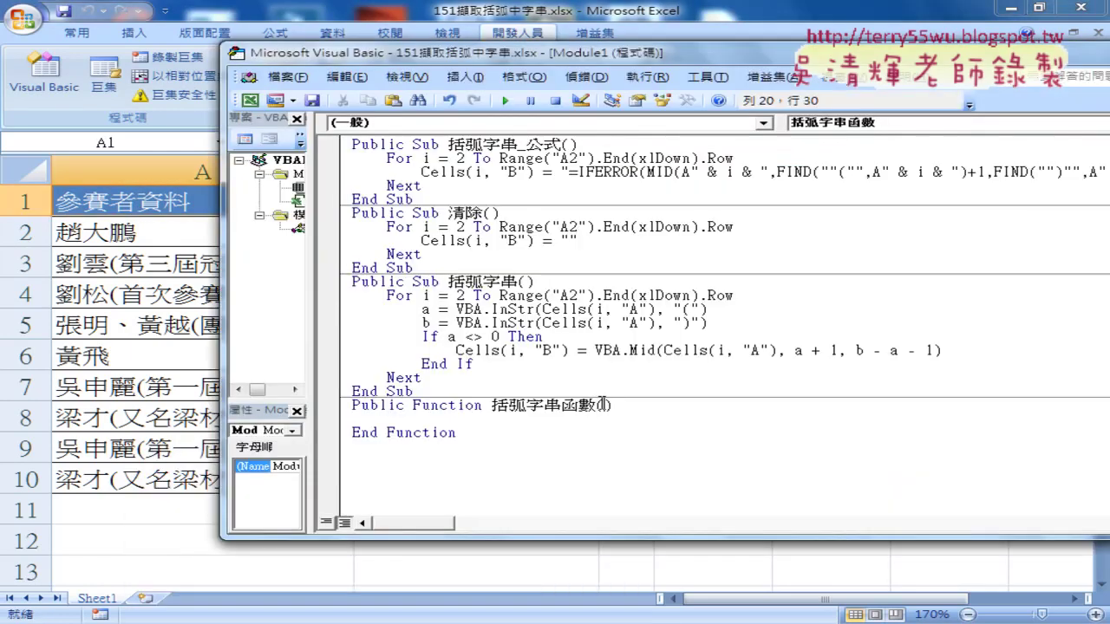
key("ctrl+v")
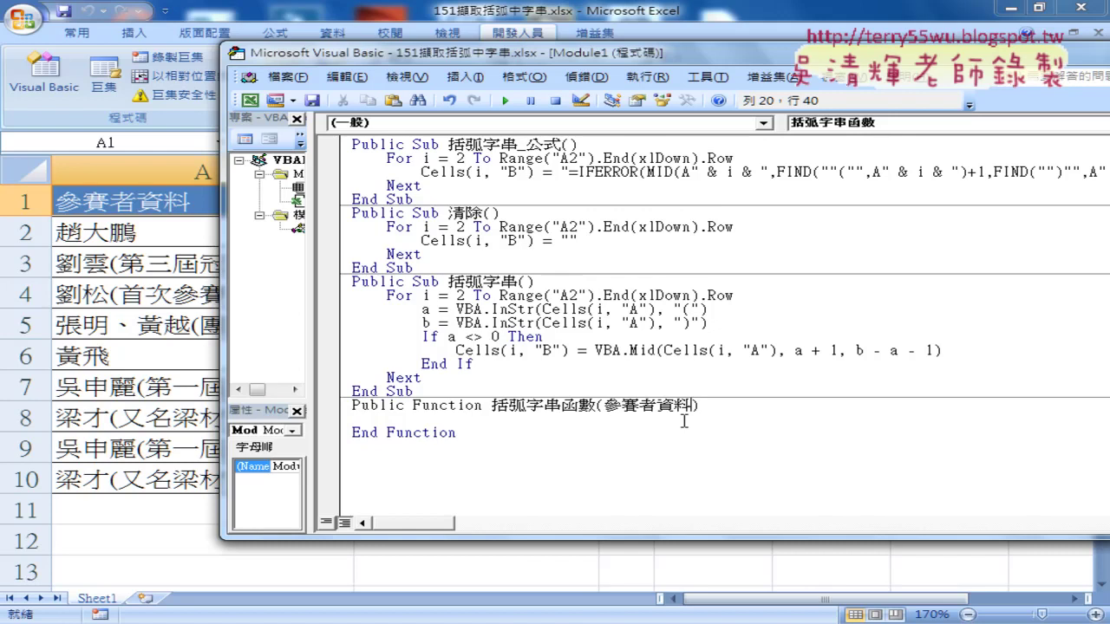
left_click(485, 422)
left_click_drag(473, 53, 568, 71)
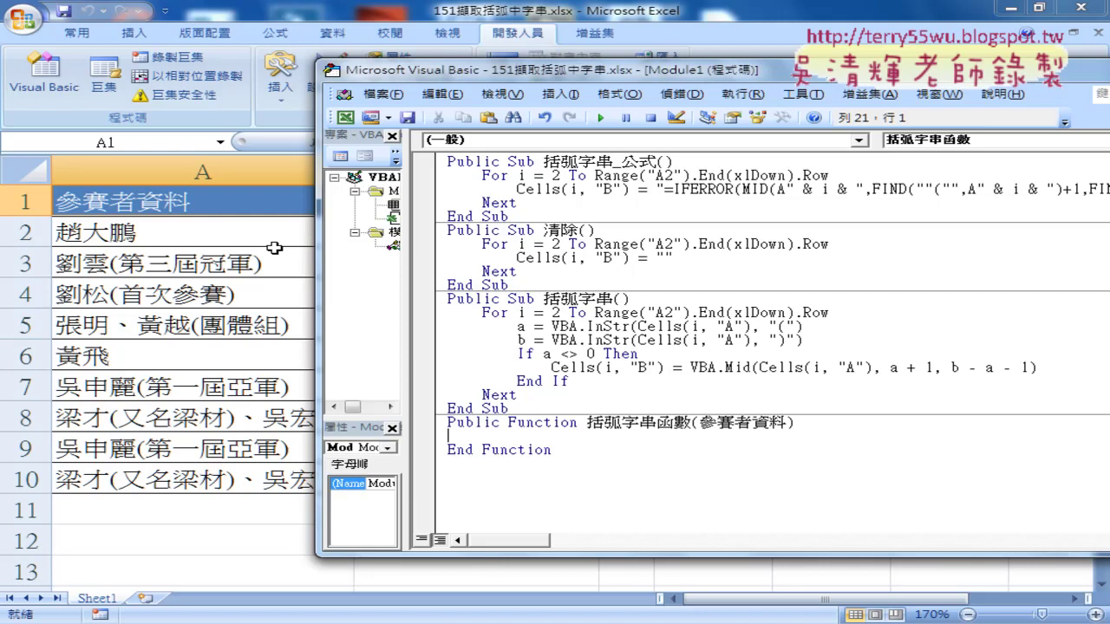
- Write the indented body line a = VBA.InStr(參賽者資料, "(")
key("Tab")
type("a")
type(".")
key("BackSpace")
type("=")
type("vba")
type(".in")
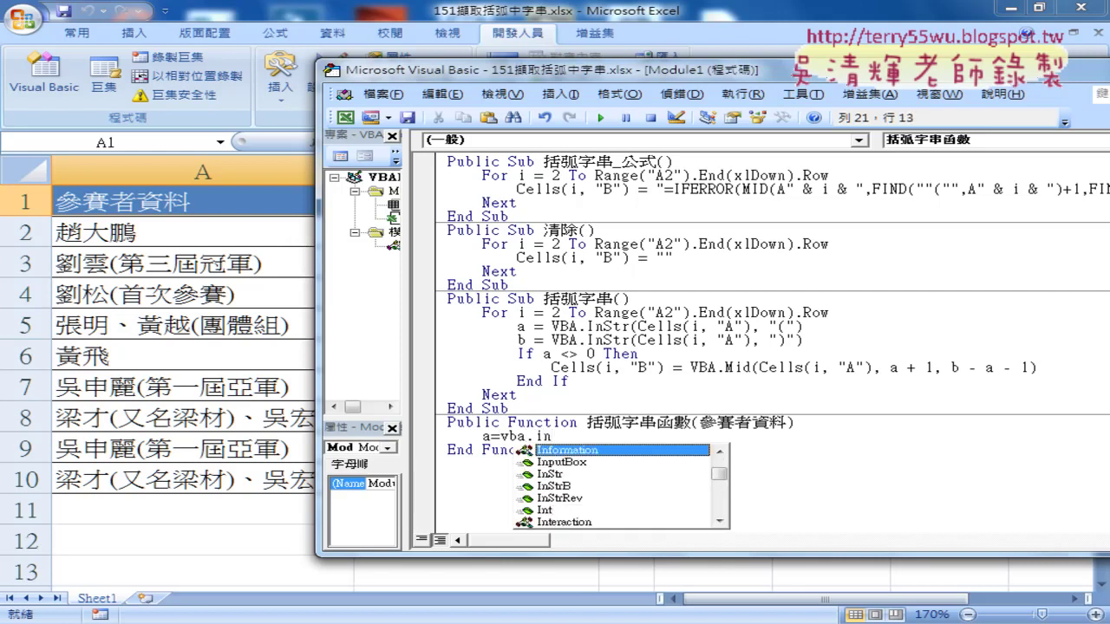
type("str(")
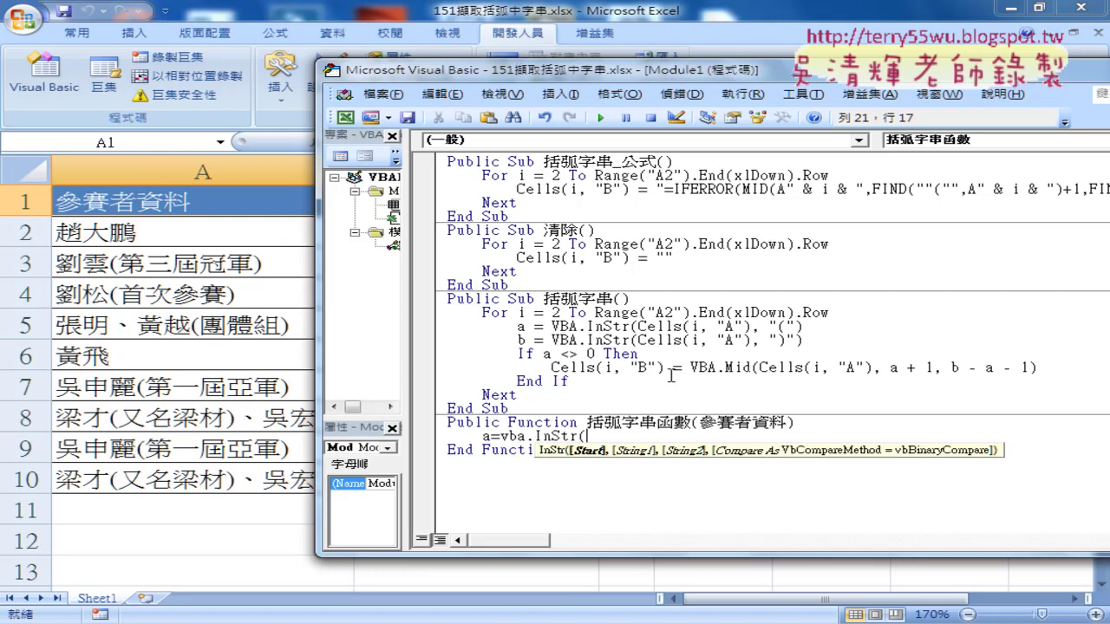
left_click(778, 426)
left_click(563, 395)
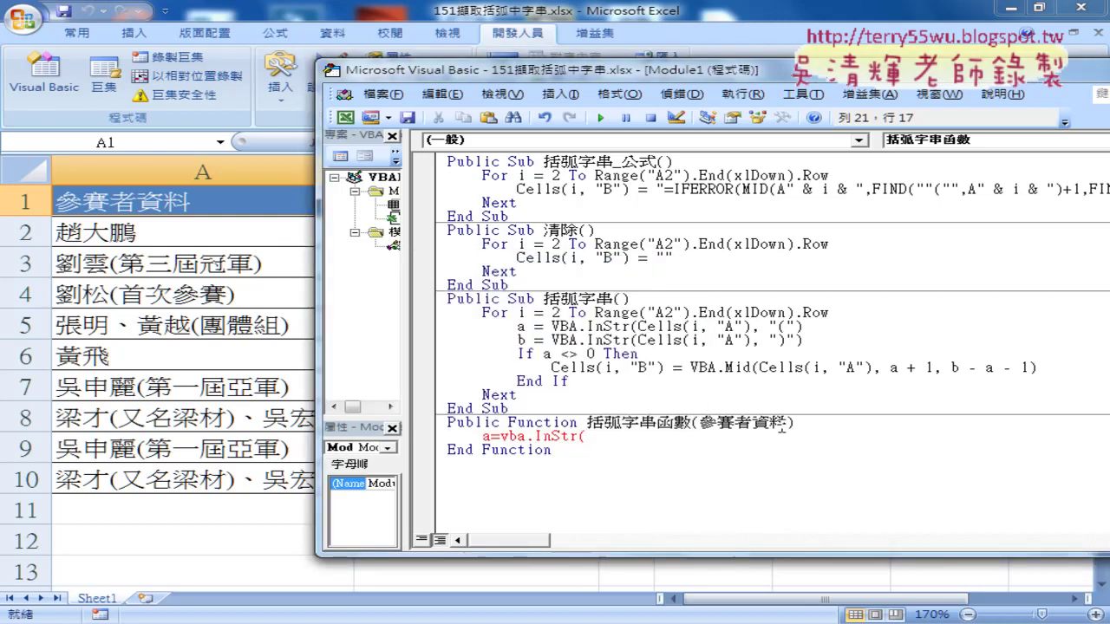
left_click_drag(788, 423, 700, 423)
key("ctrl+c")
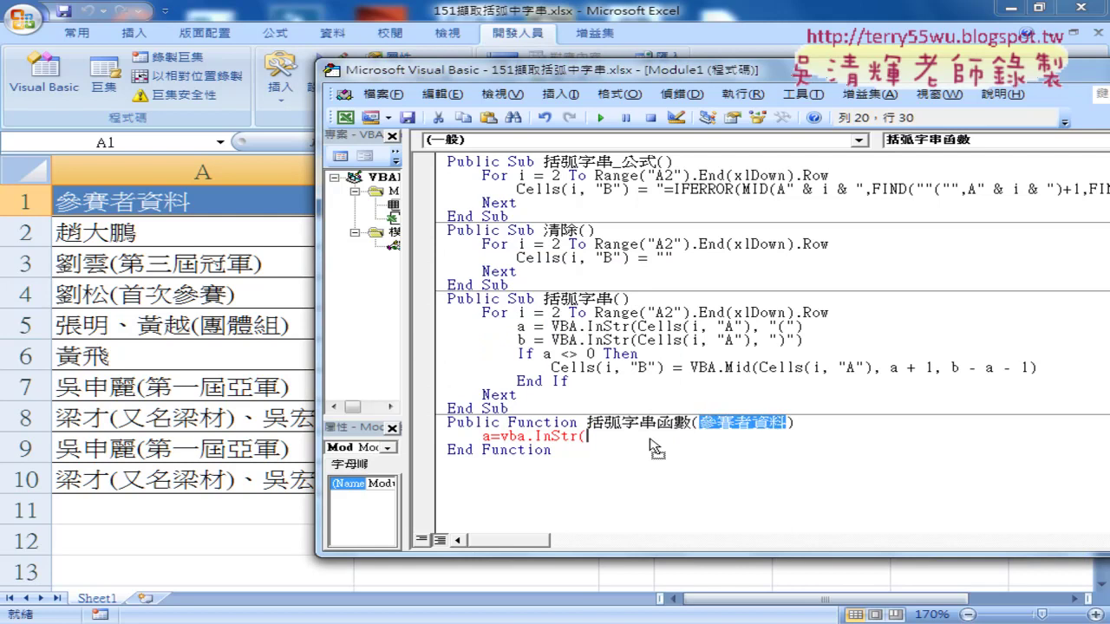
left_click(659, 440)
key("ctrl+v")
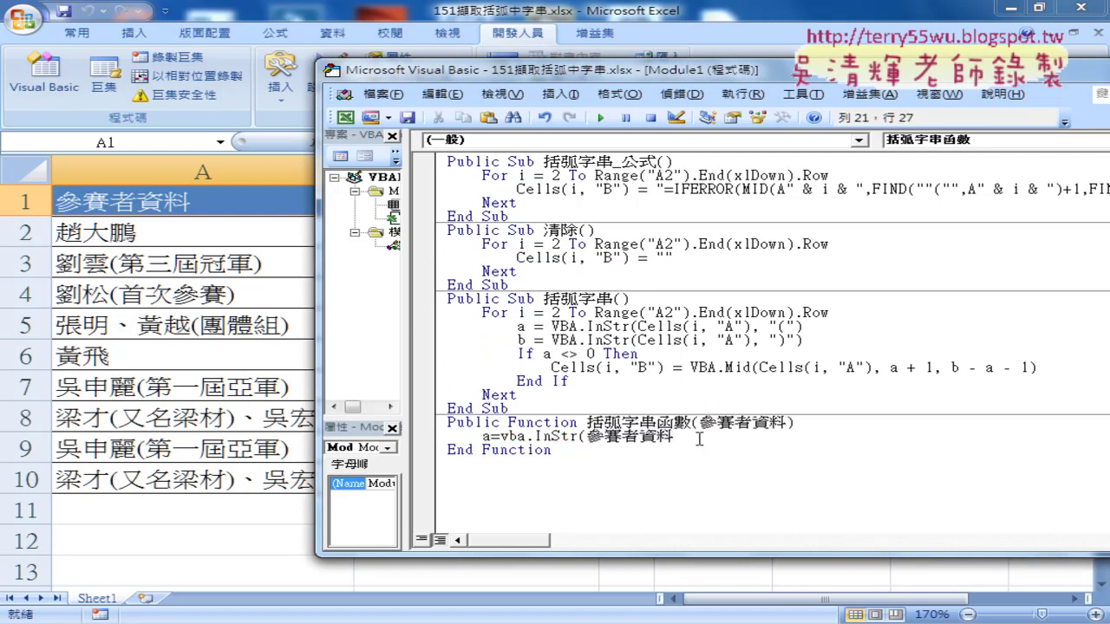
type(",\"")
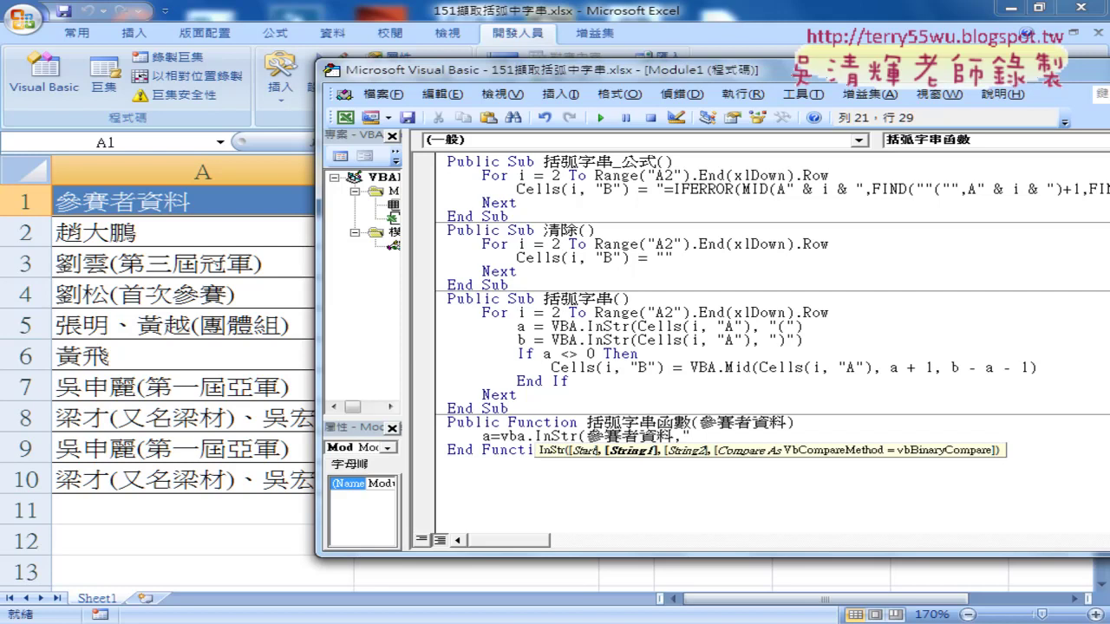
type("(\"")
type(")")
key("Return")
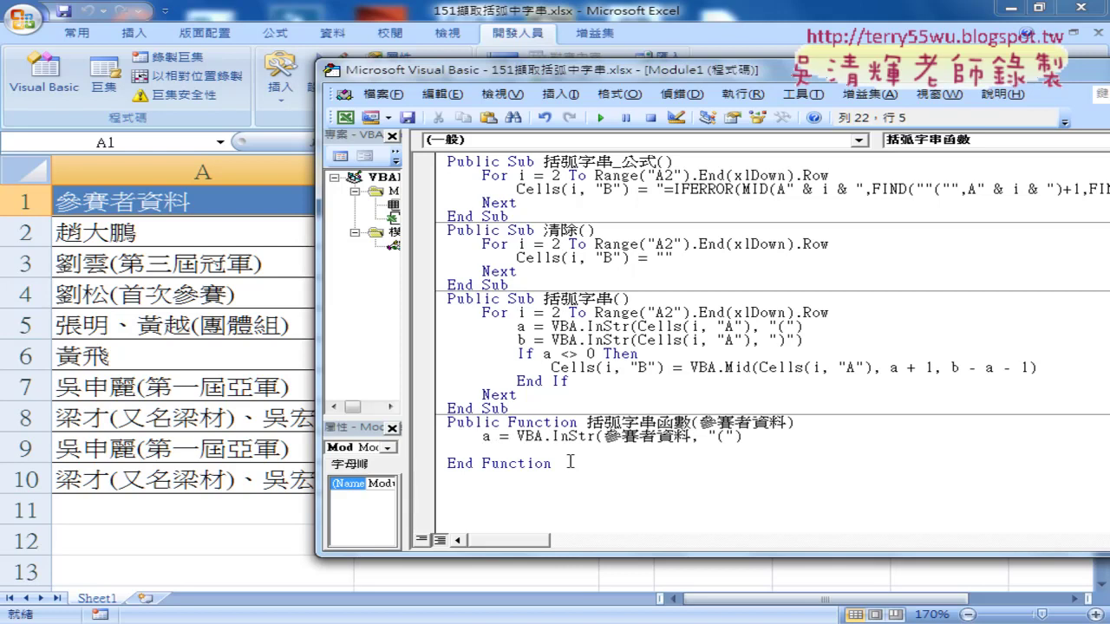
- Duplicate that line as b = VBA.InStr(參賽者資料, ")") and start a new line
mouse_move(483, 437)
left_mouse_down()
mouse_move(748, 437)
mouse_move(625, 450)
left_mouse_up()
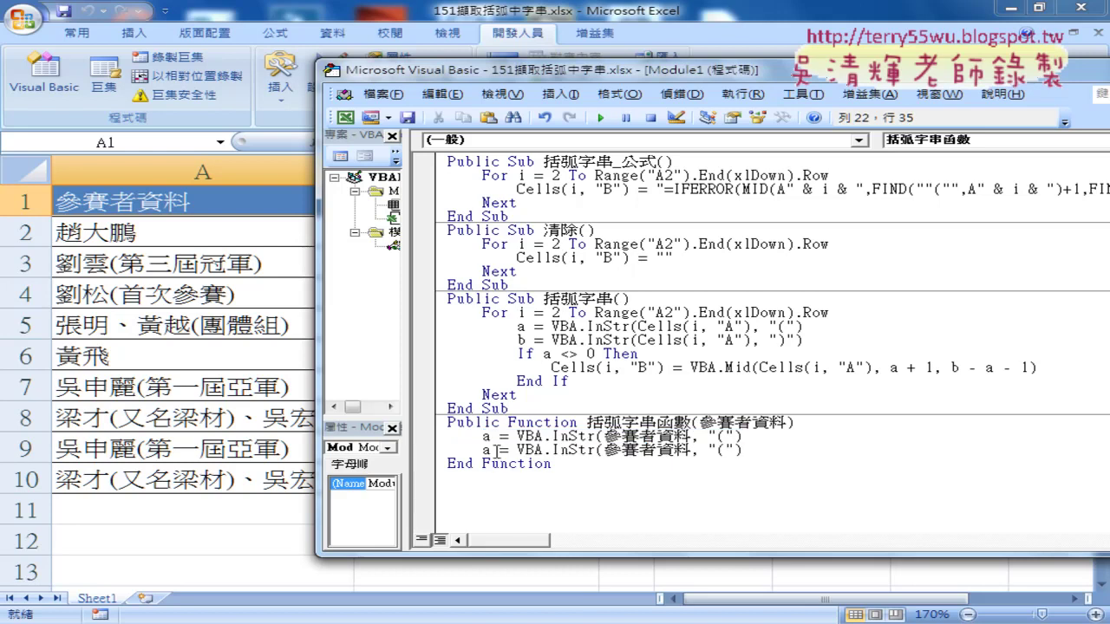
double_click(487, 450)
type("b")
double_click(721, 450)
type(")")
key("Return")
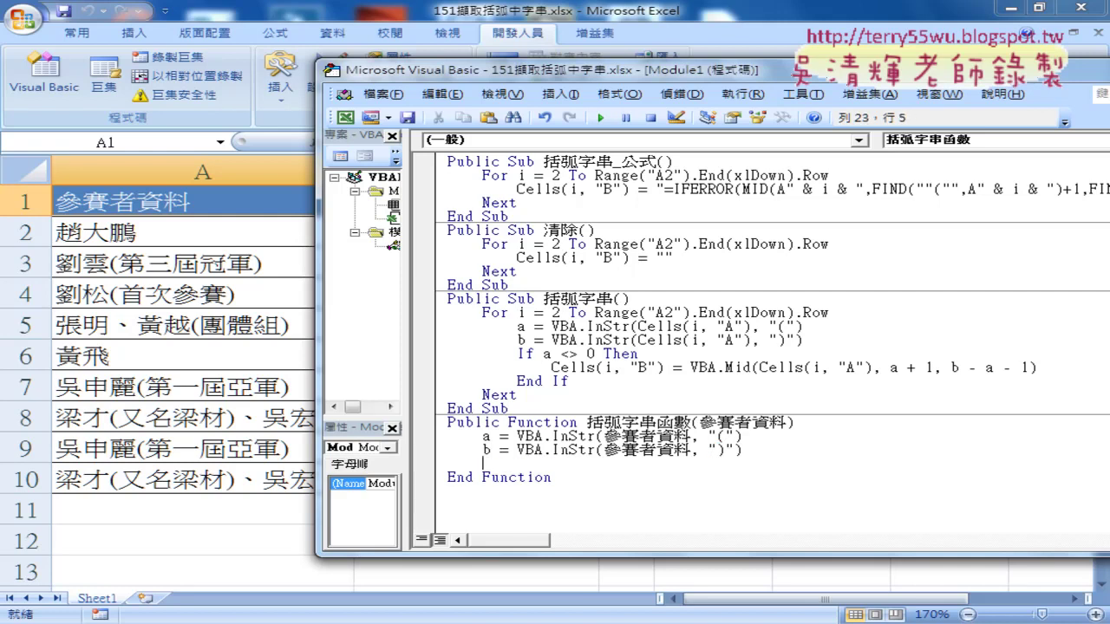
- Copy the If…End If block from the existing macro into the function and outdent it one level
left_click_drag(579, 380, 432, 352)
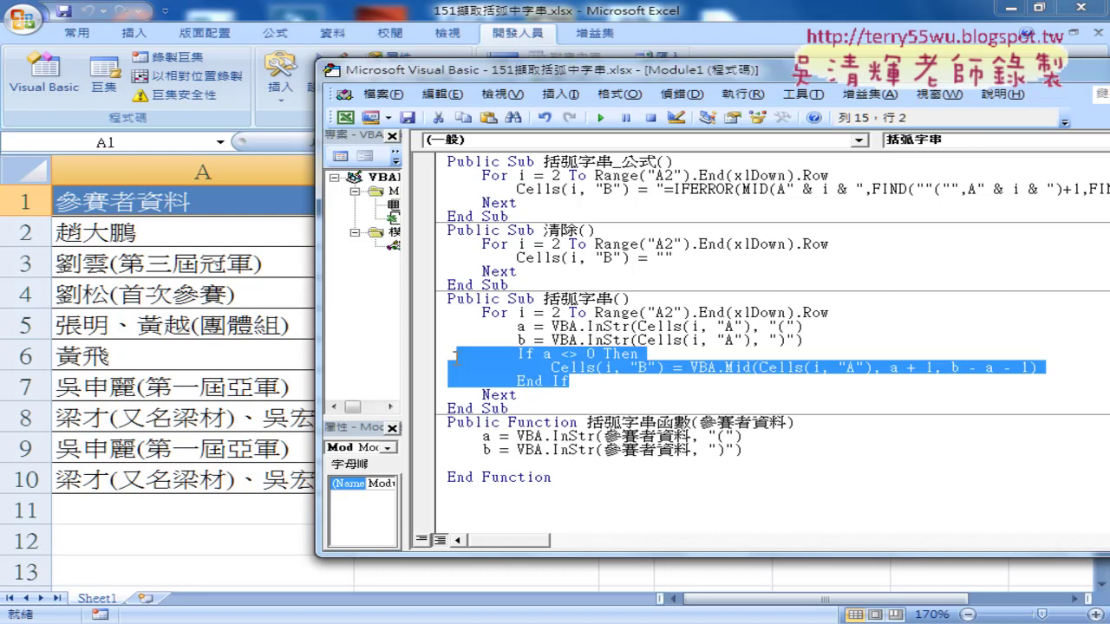
key("ctrl+c")
left_click(444, 464)
key("ctrl+v")
left_click_drag(594, 497, 404, 467)
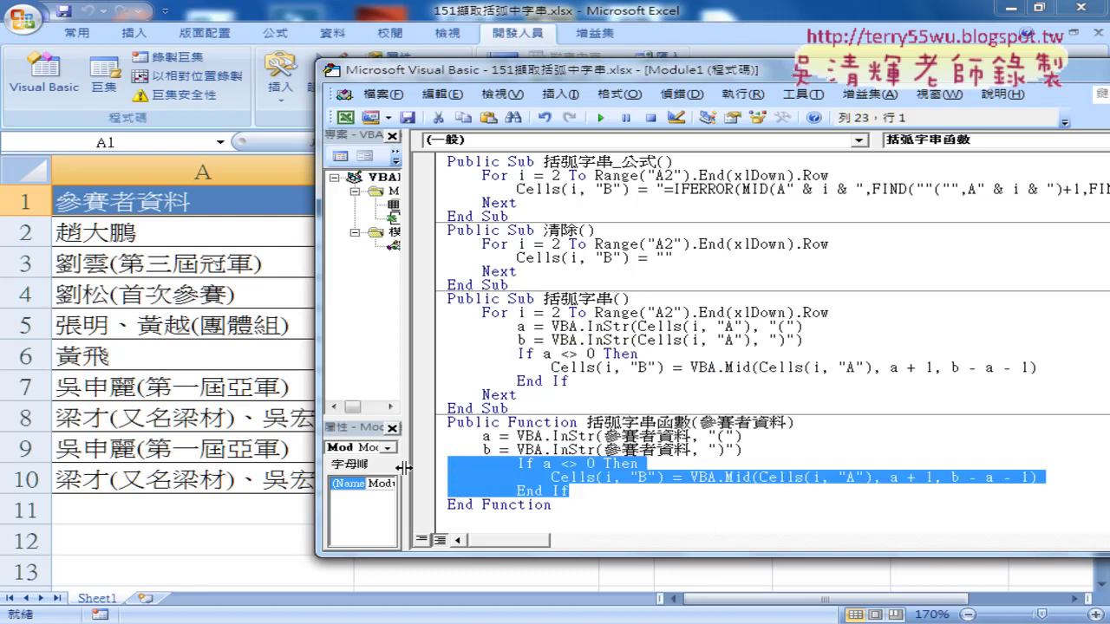
key("shift+Tab")
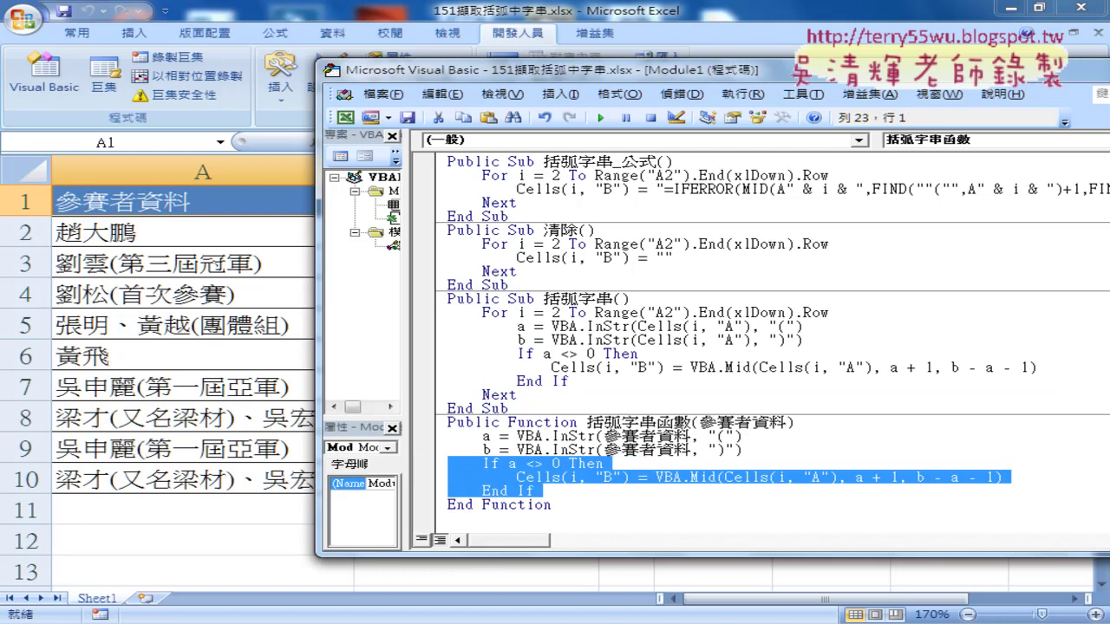
- In the Mid line, replace Cells(i, "B") with 括弧字串函數 and Cells(i, "A") with 參賽者資料
left_click(545, 464)
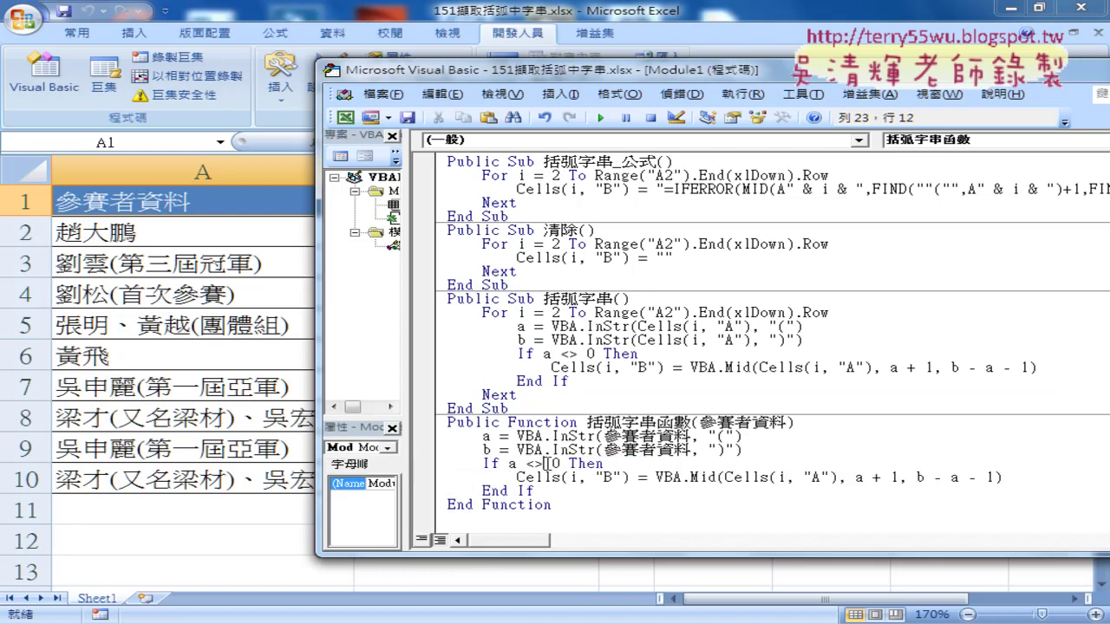
left_click_drag(630, 477, 516, 477)
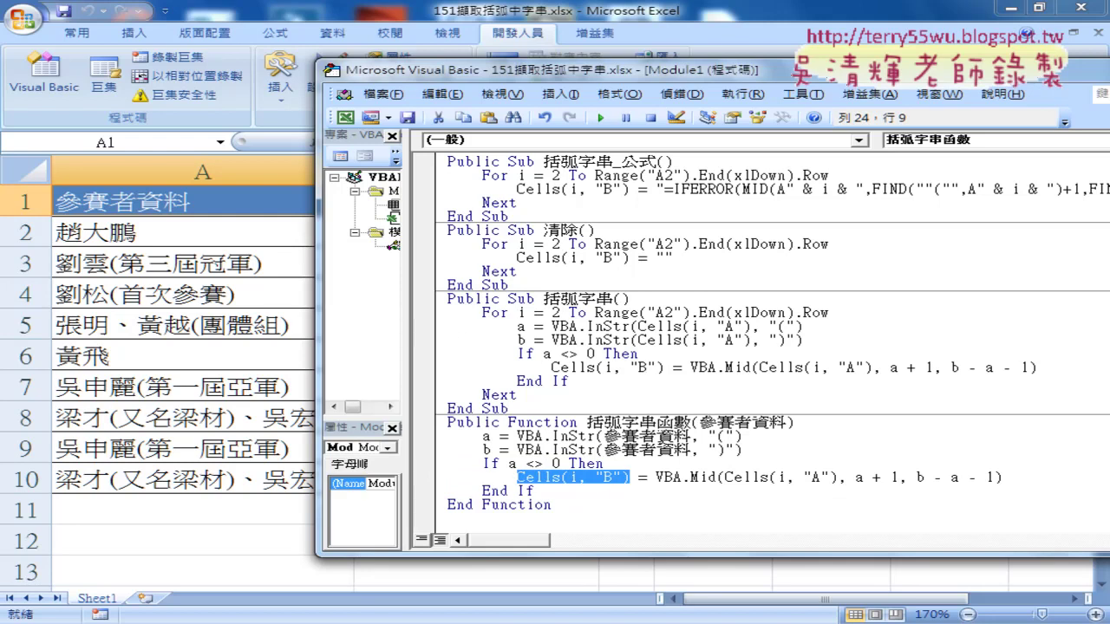
left_click_drag(587, 422, 691, 422)
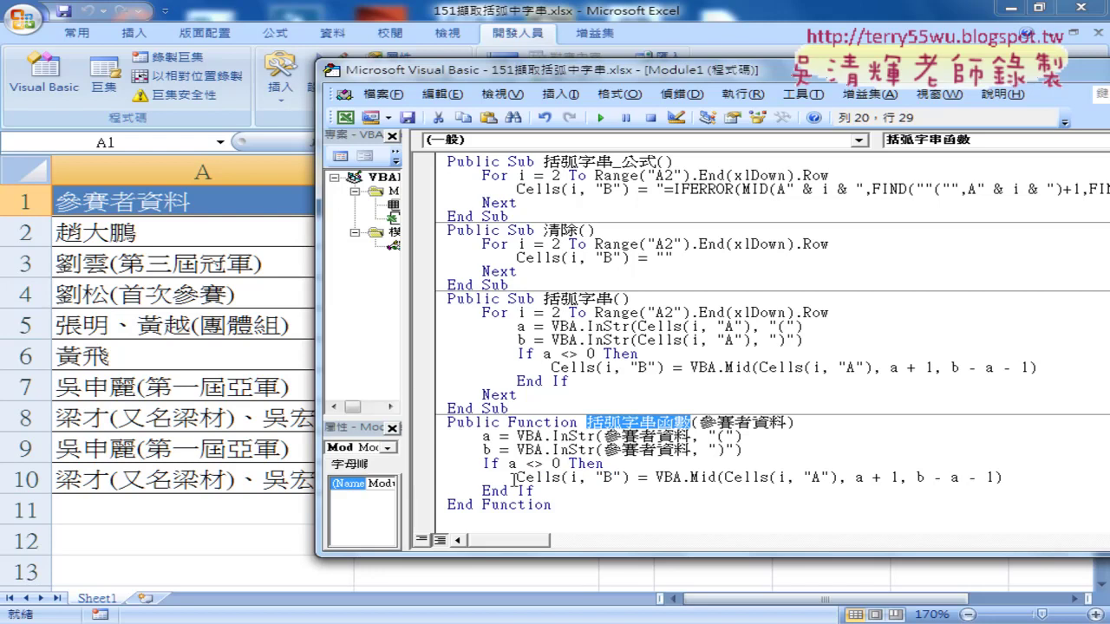
left_click_drag(517, 477, 630, 477)
key("ctrl+v")
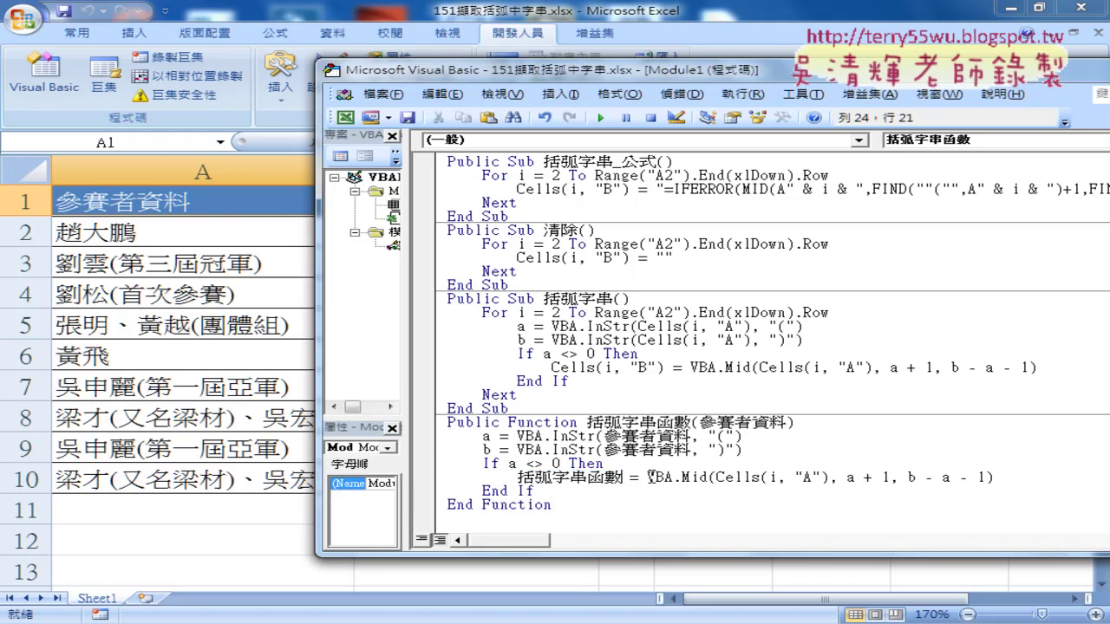
left_click_drag(604, 450, 691, 449)
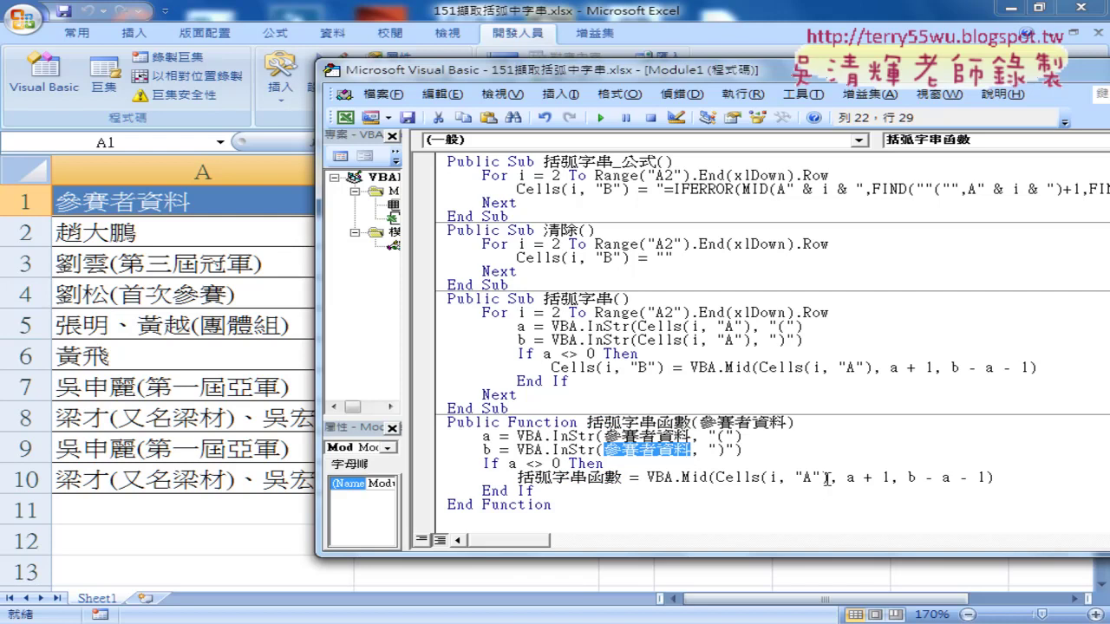
left_click_drag(828, 476, 719, 477)
key("ctrl+v")
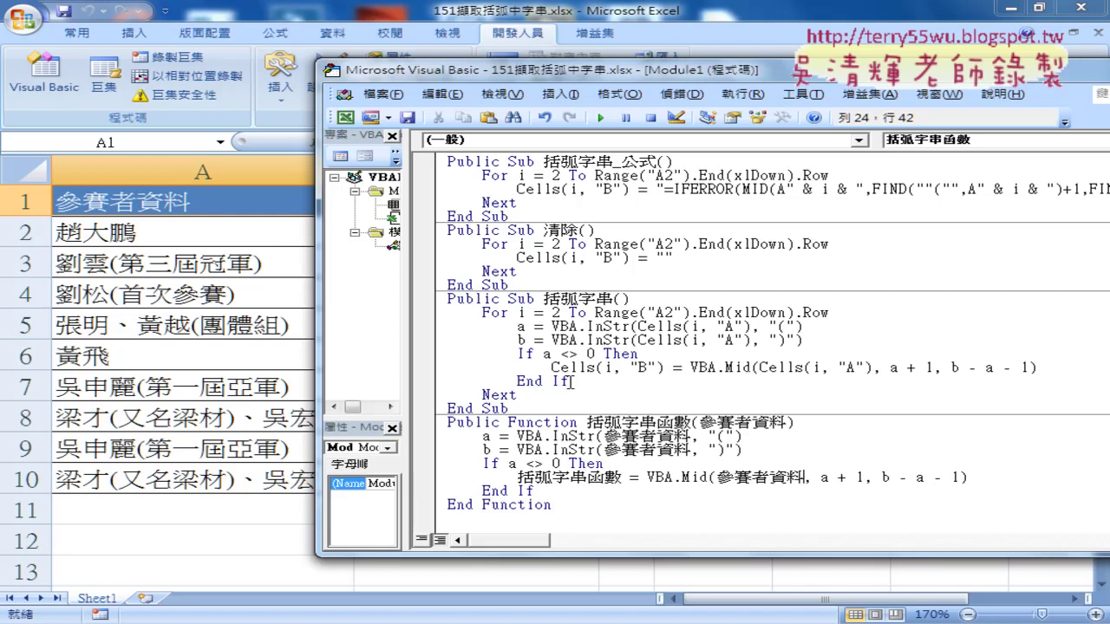
left_click_drag(570, 383, 423, 330)
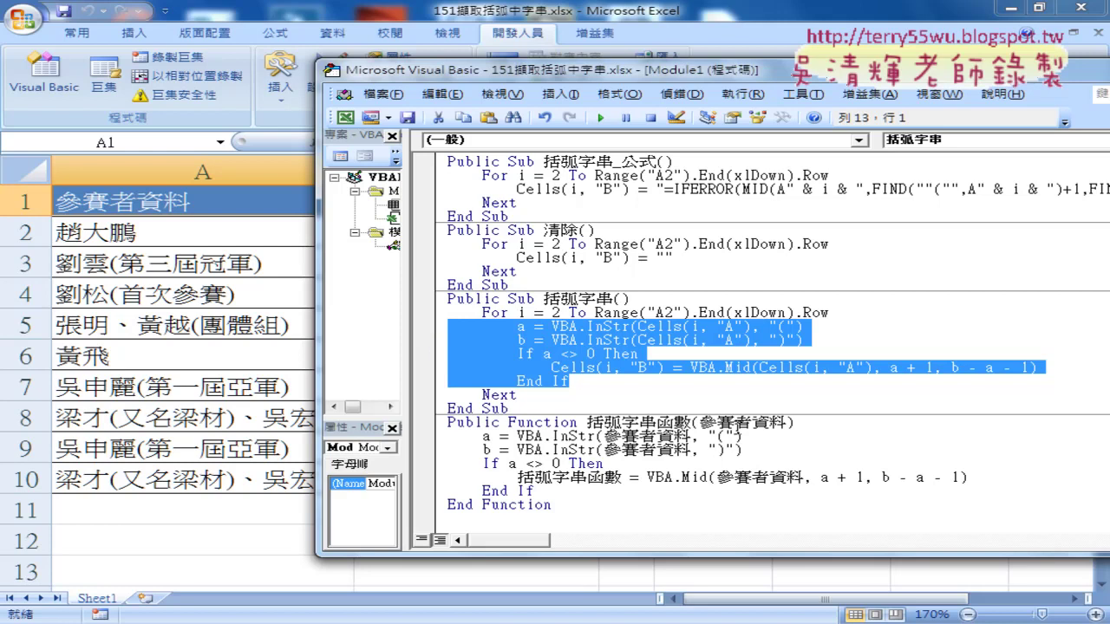
- Highlight the function name, the 參賽者資料 argument and the return assignment, then select cell B2
left_click_drag(587, 422, 691, 424)
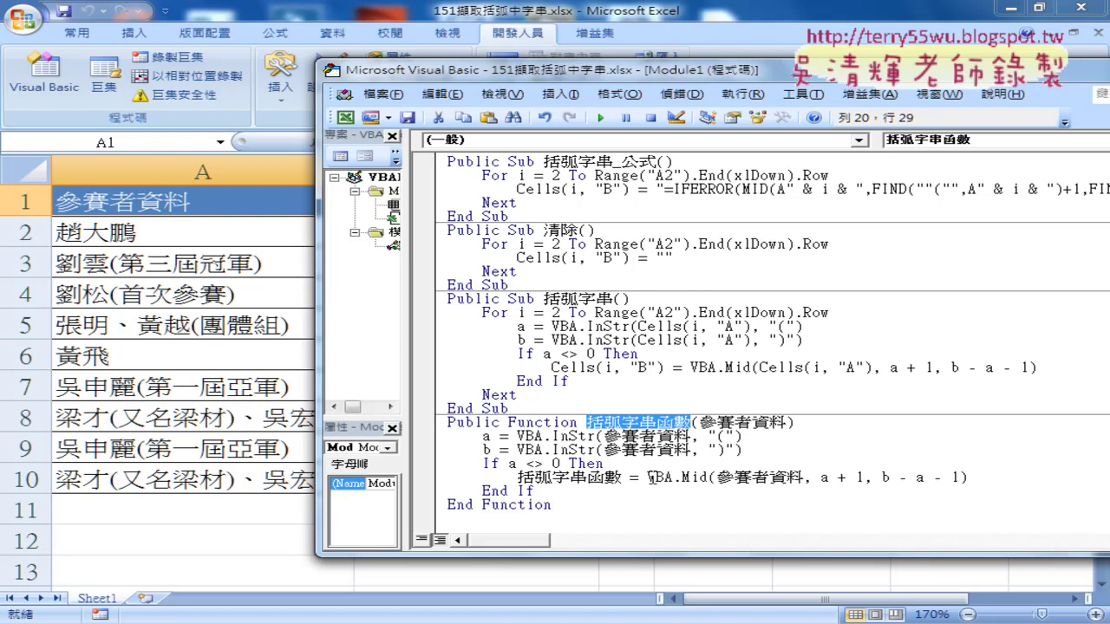
left_click_drag(691, 436, 605, 436)
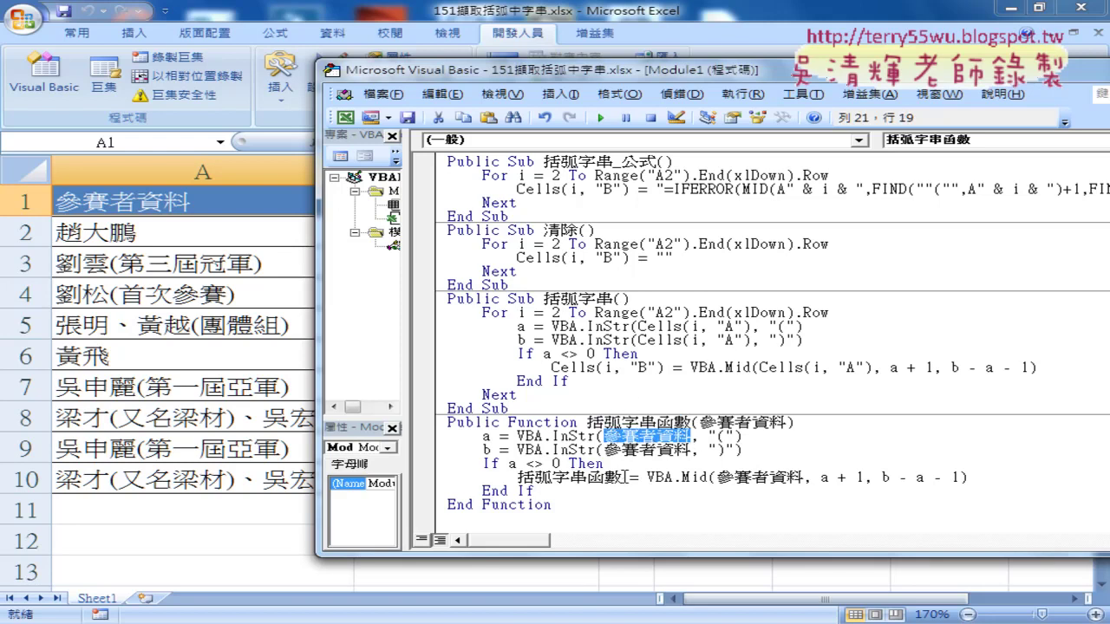
left_click_drag(620, 476, 518, 476)
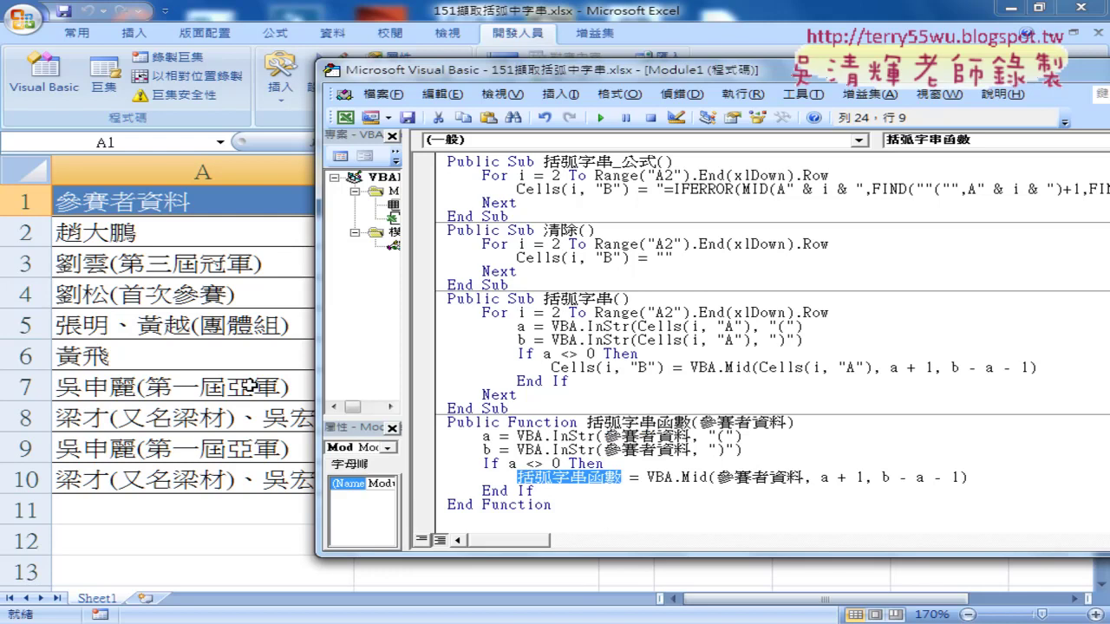
left_click(250, 386)
left_click(449, 231)
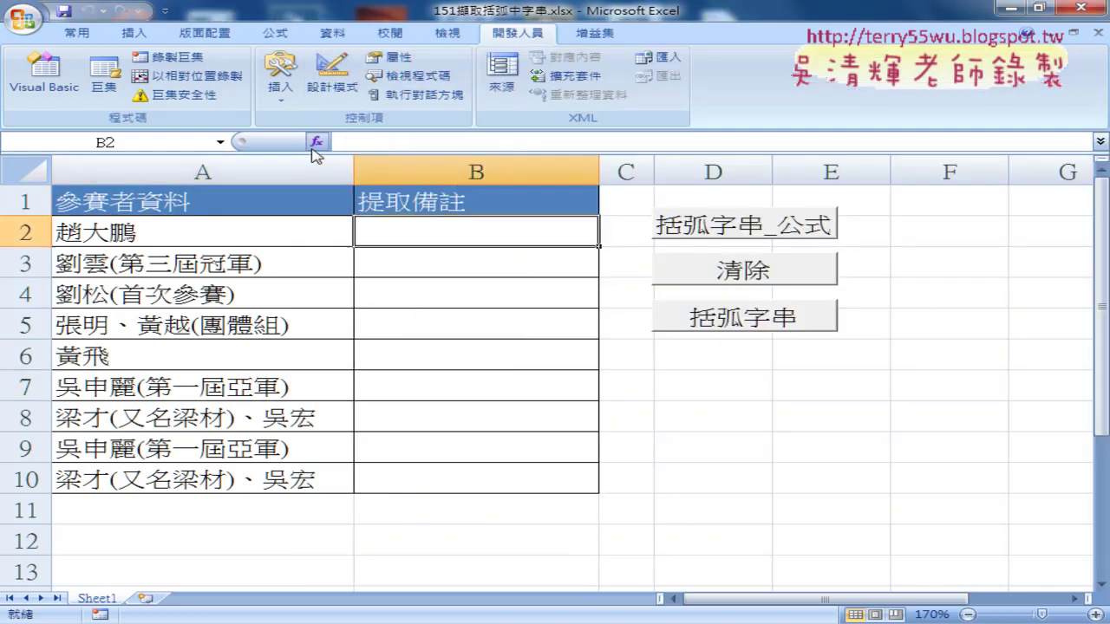
- Insert =括弧字串函數(A2) into B2 from the Insert Function dialog's user-defined category
left_click(317, 142)
left_click(698, 154)
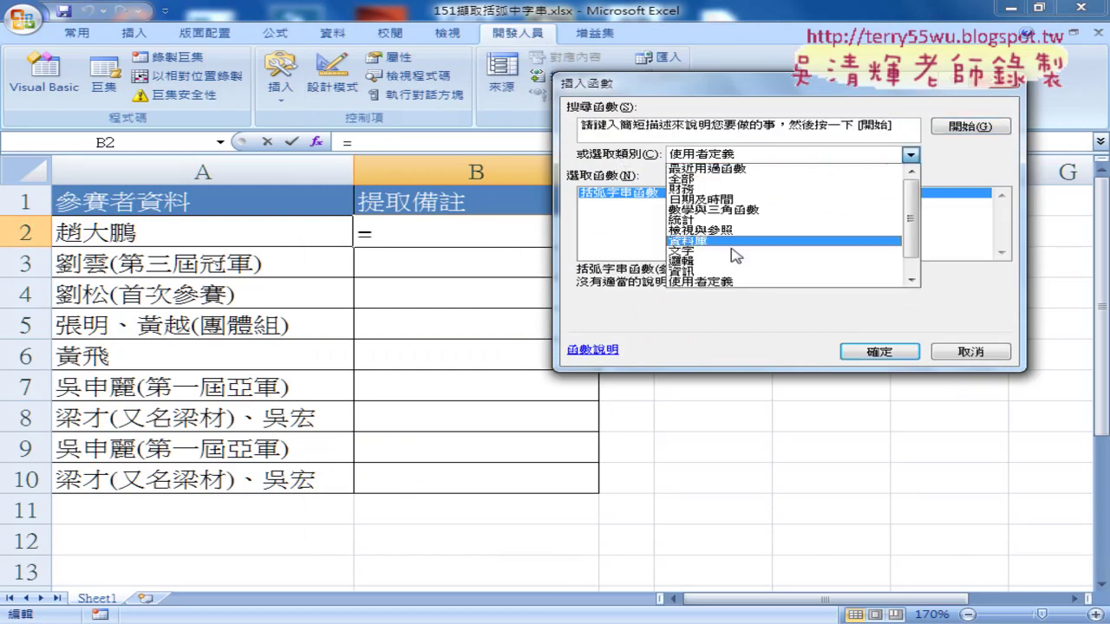
left_click(735, 282)
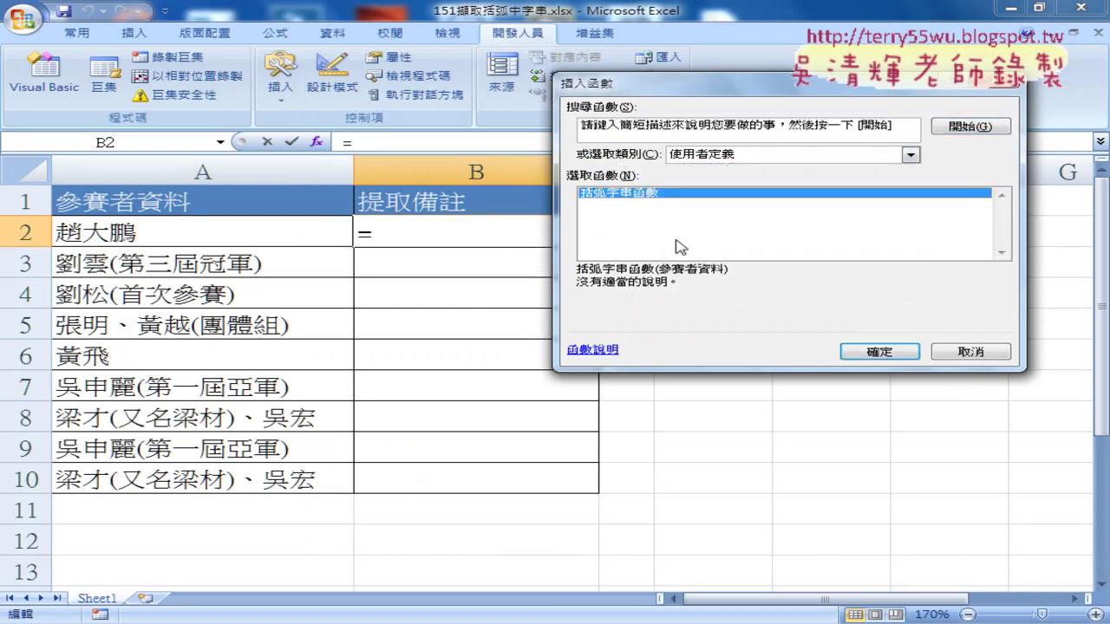
double_click(610, 192)
left_click_drag(619, 179, 727, 173)
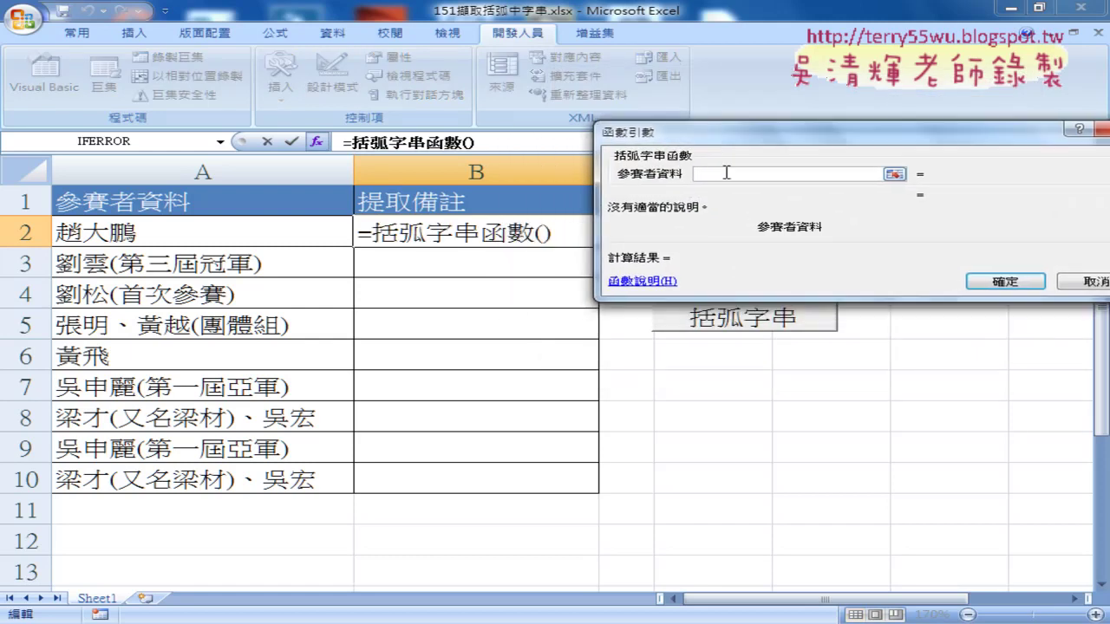
left_click(201, 233)
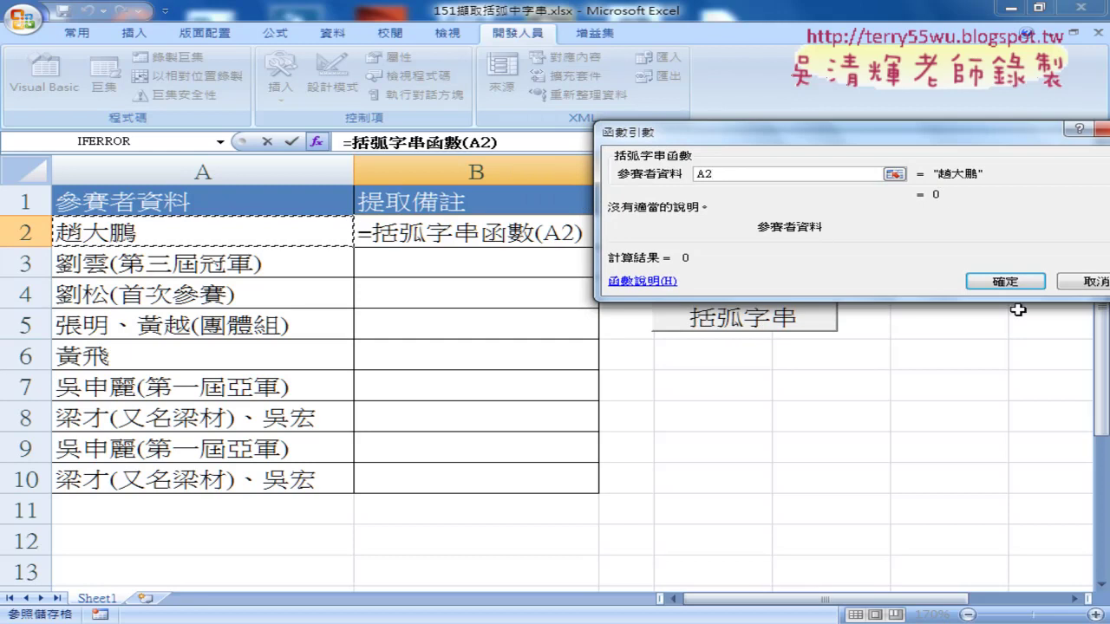
left_click(1004, 281)
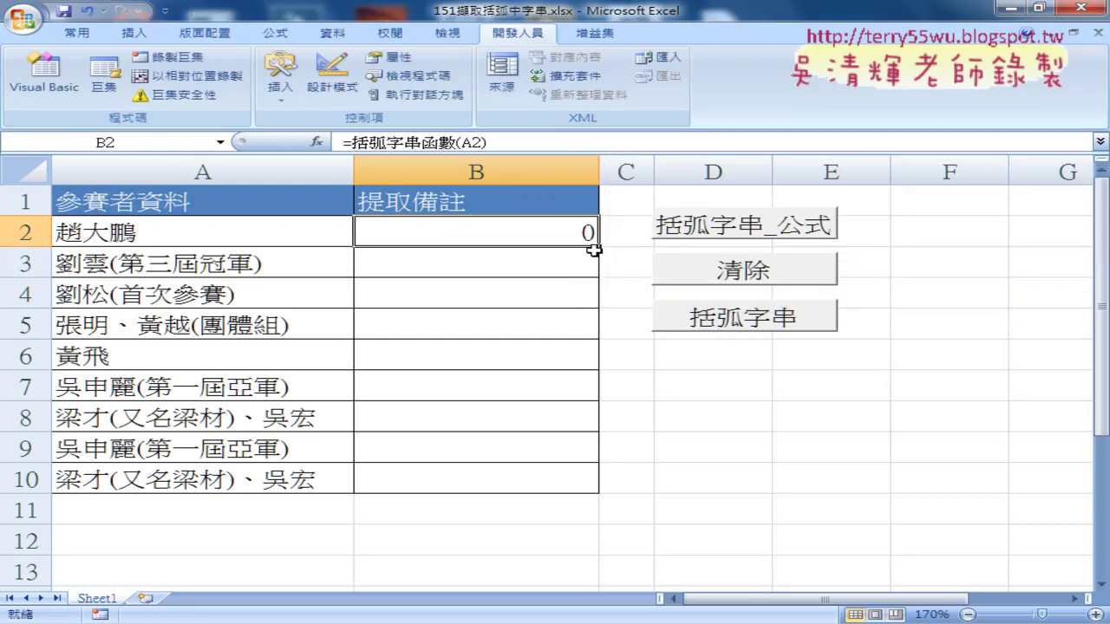
- Fill the B2 formula down to B10, check A2 and B2, then open the VBA editor
left_click_drag(593, 249, 600, 491)
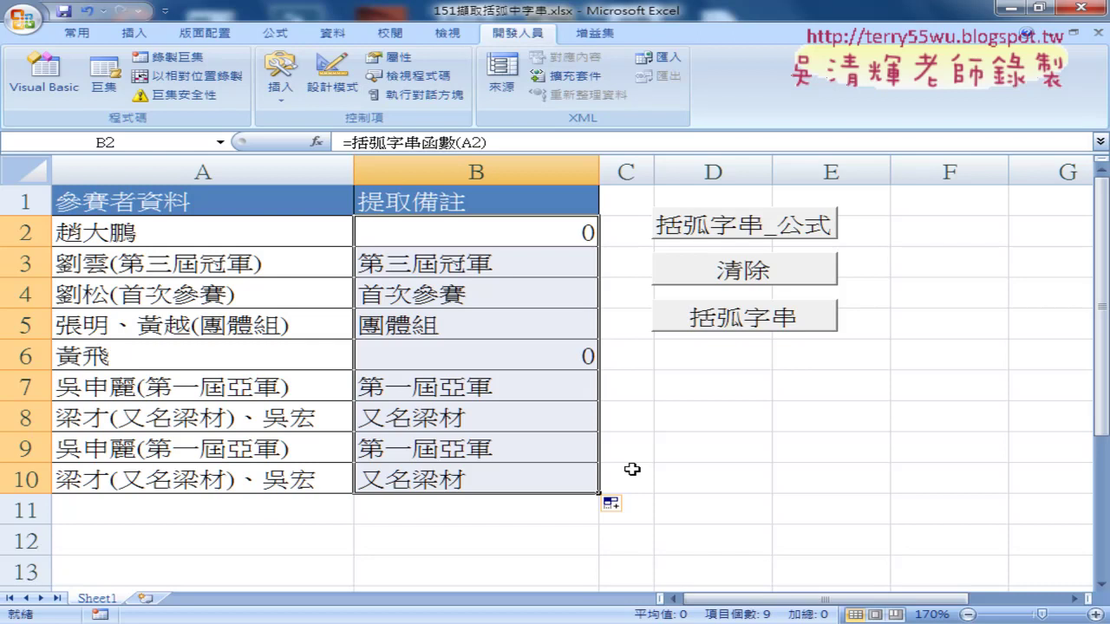
left_click(231, 235)
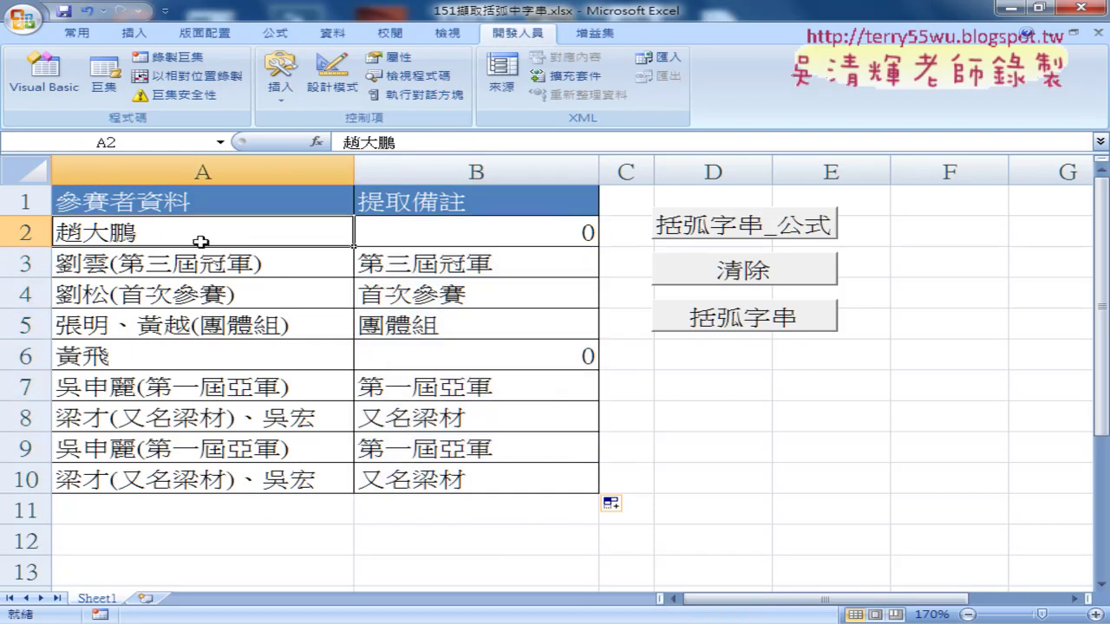
left_click(564, 226)
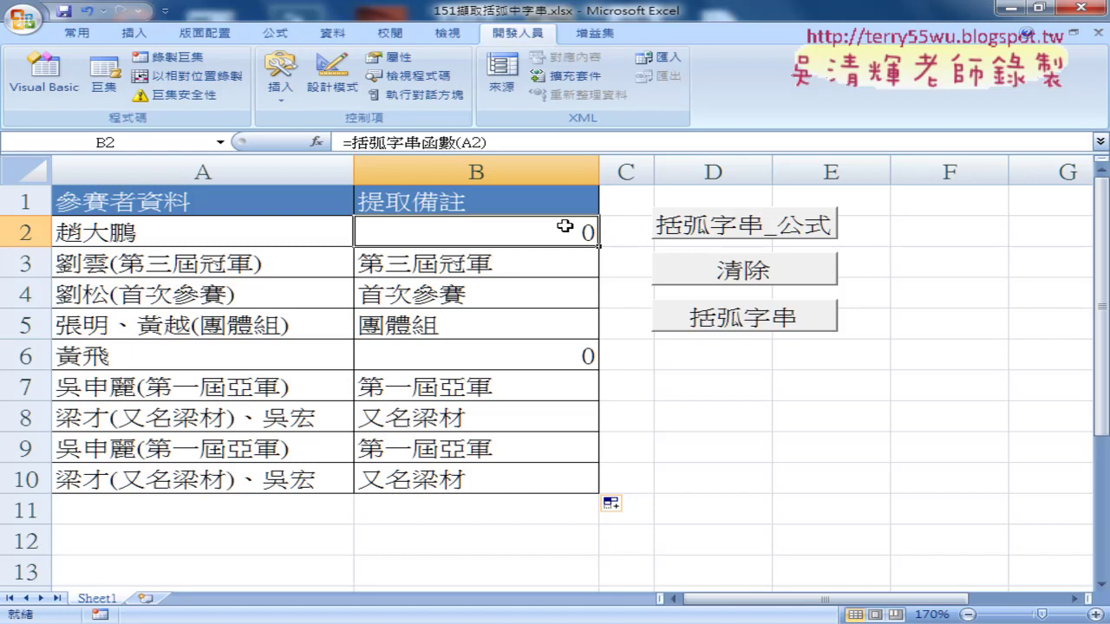
left_click(44, 78)
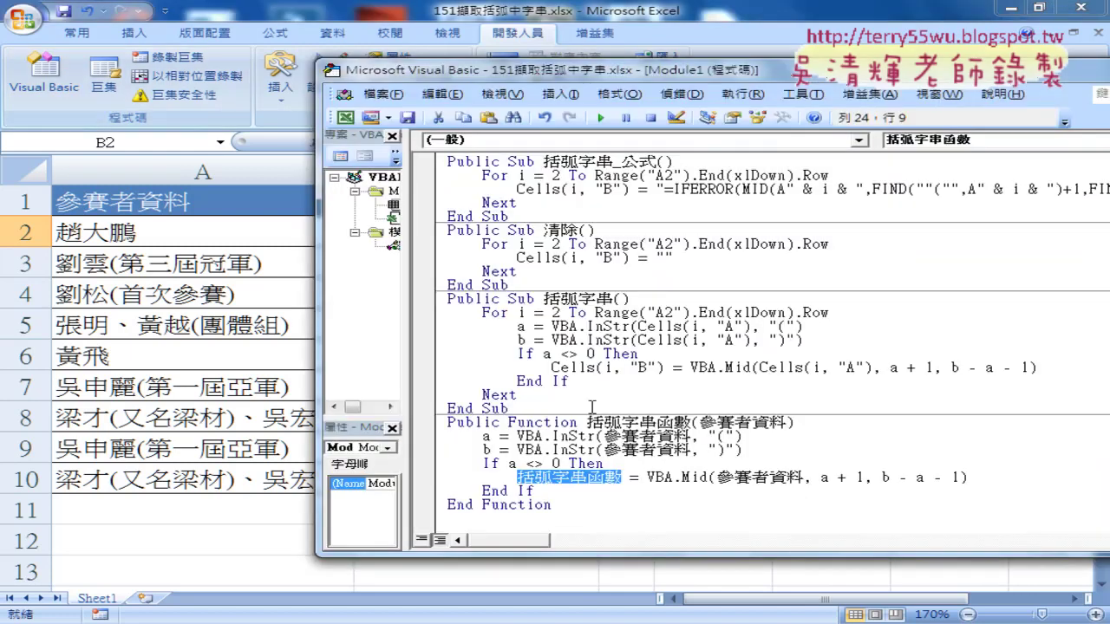
- Review the code by highlighting the function name, the a <> 0 condition and the Mid assignment
left_click(744, 490)
left_click_drag(587, 422, 691, 422)
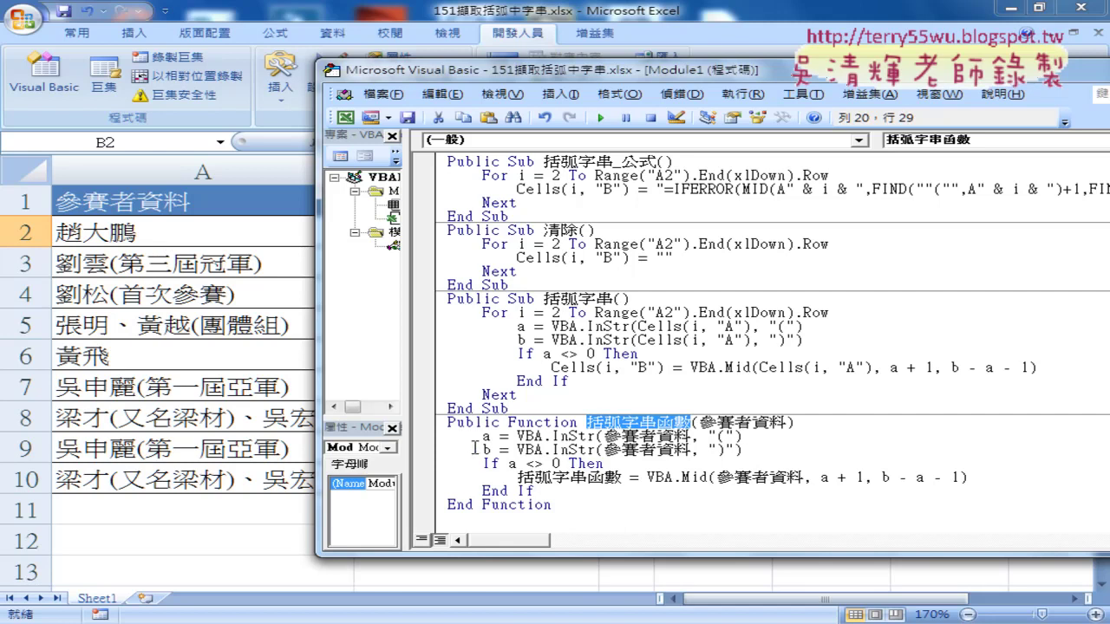
left_click_drag(509, 464, 561, 463)
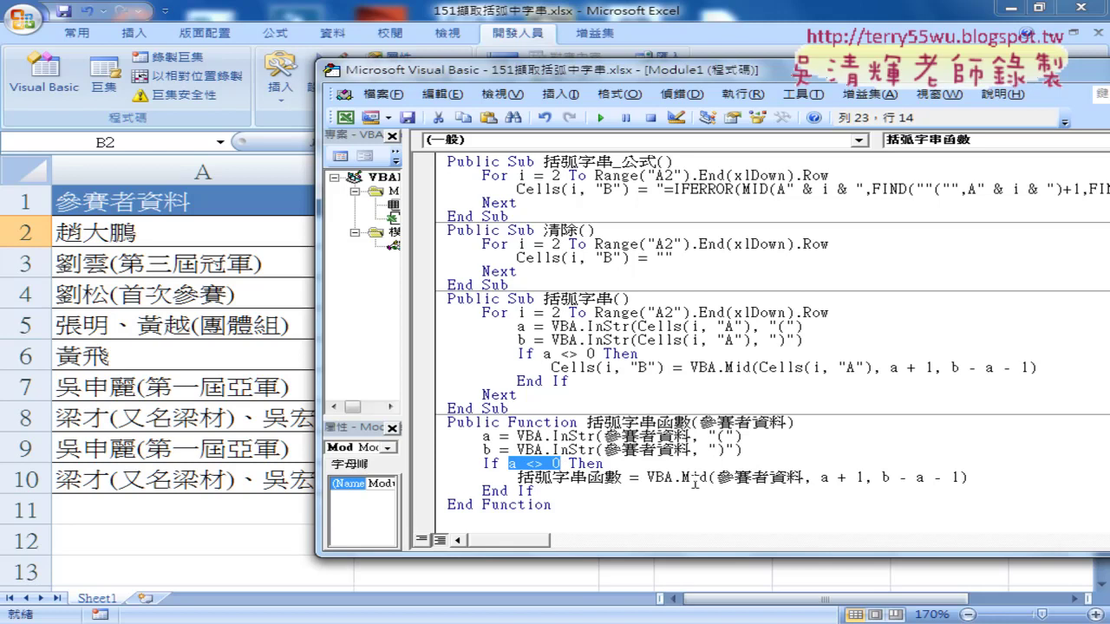
left_click_drag(621, 478, 519, 478)
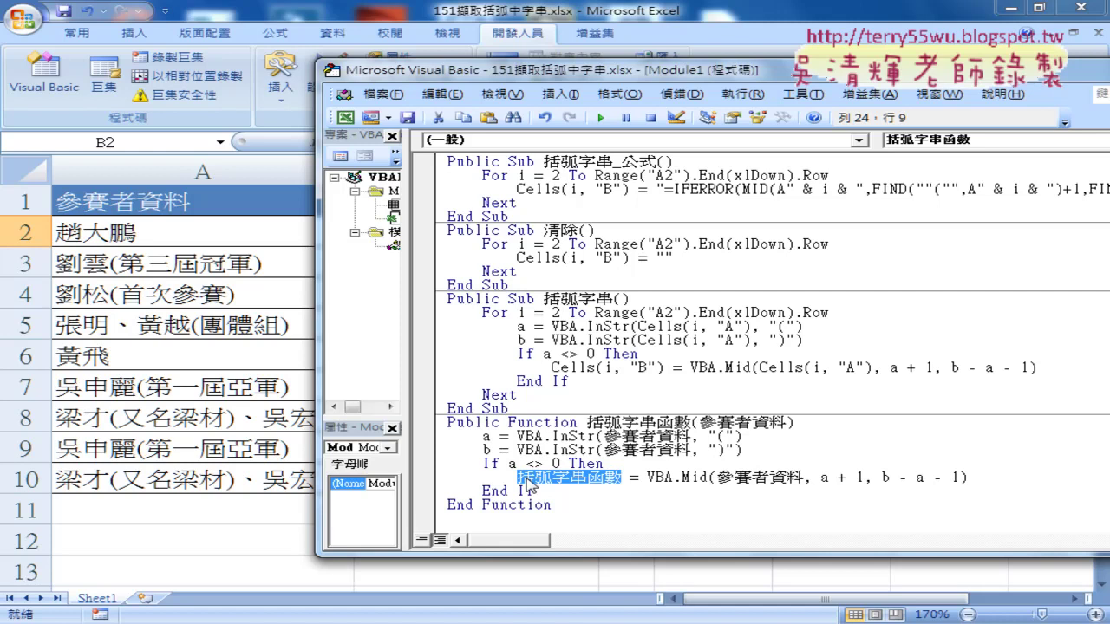
- Add 括弧字串函數 = "" as the function's first body line and return to the worksheet
left_click(829, 422)
key("Return")
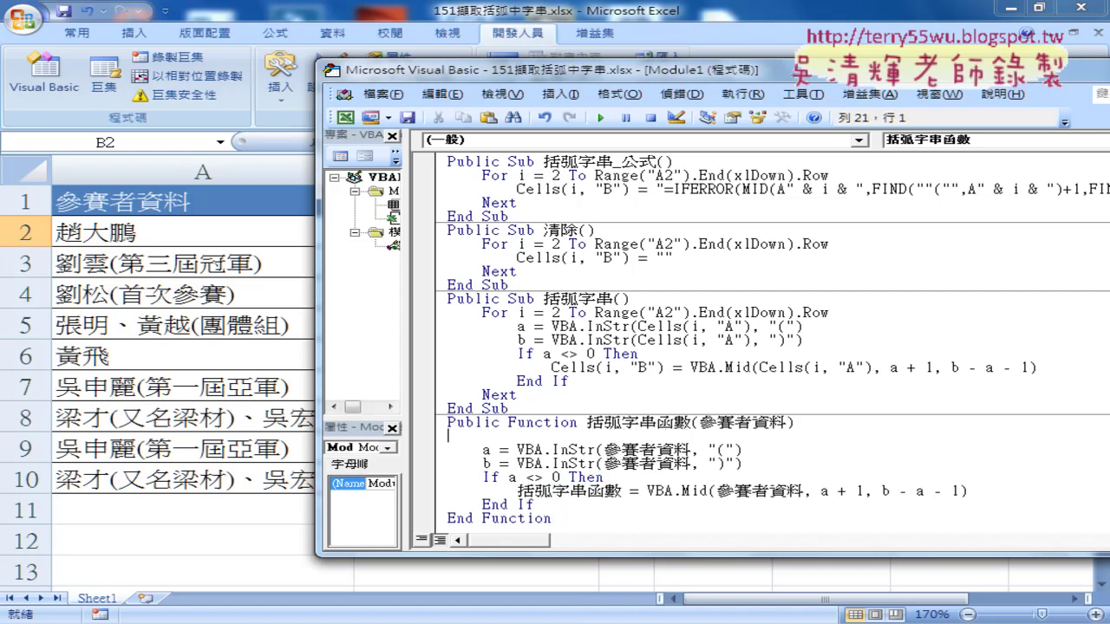
key("Tab")
left_click_drag(587, 422, 690, 423)
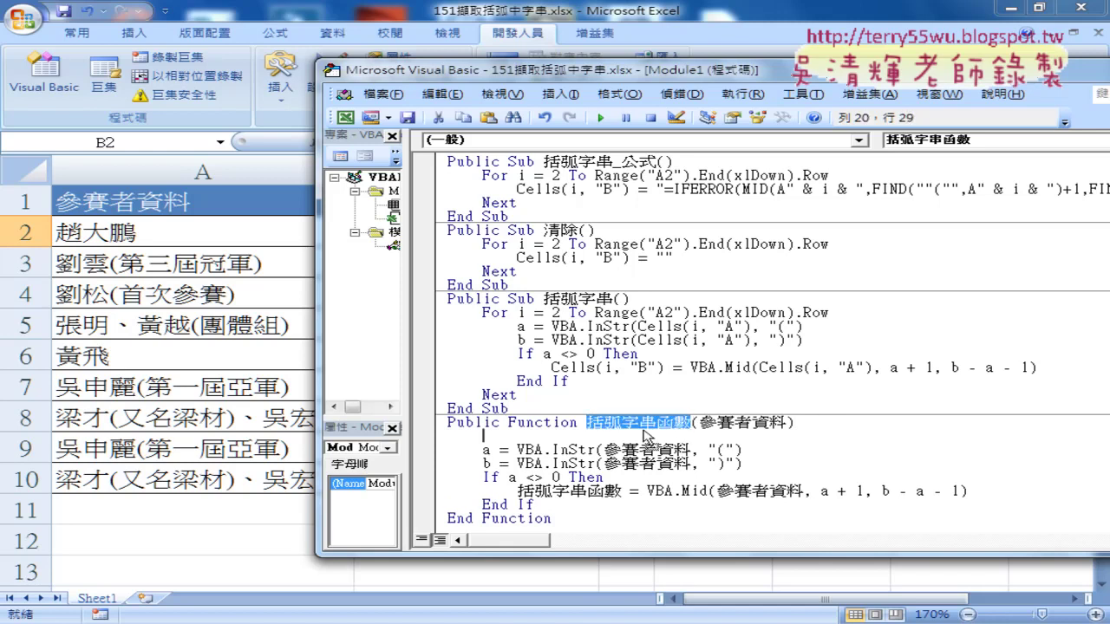
left_click_drag(646, 436, 646, 431)
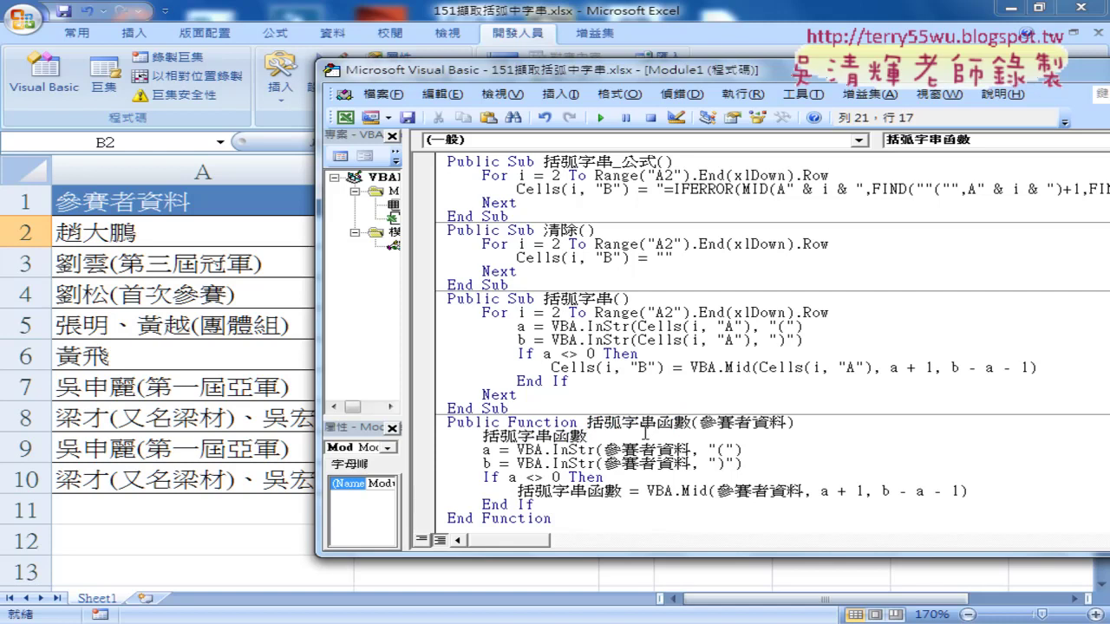
type("=")
type("\"\"")
left_click_drag(630, 435, 483, 436)
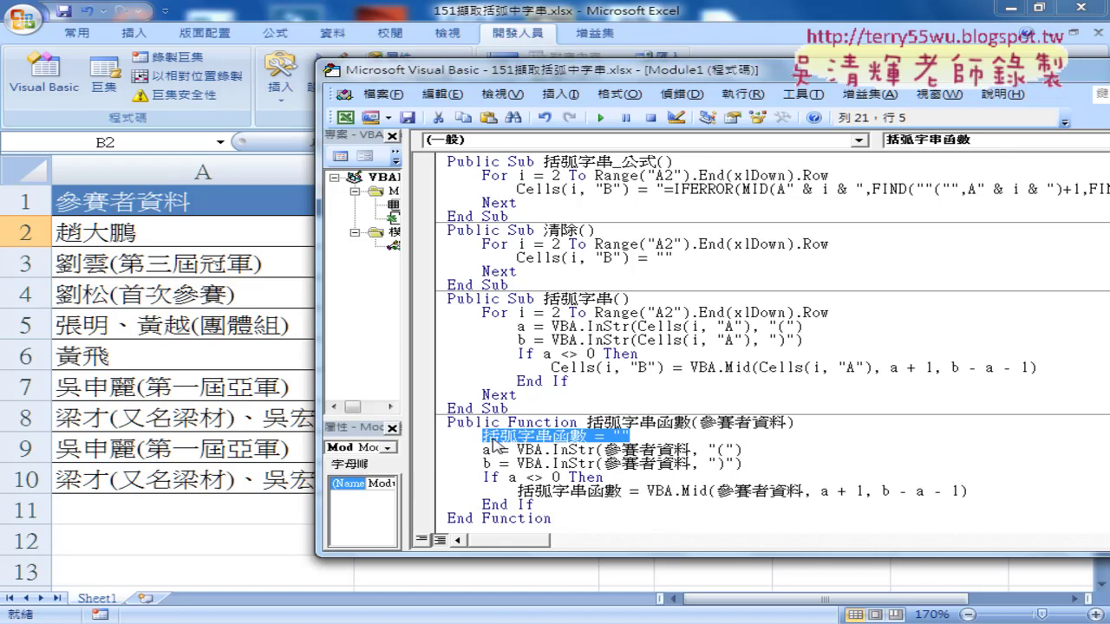
left_click(222, 310)
- Re-enter the B2 formula to recalculate, confirm B2 and B6 are now blank, and reopen the VBA editor
left_click(533, 235)
left_click(396, 147)
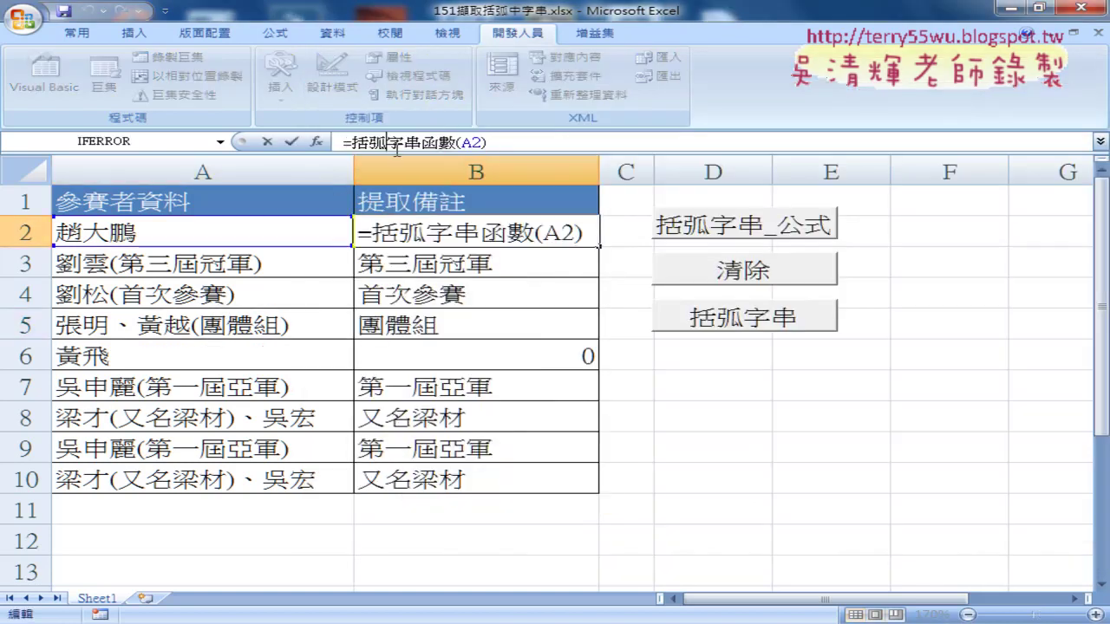
left_click(293, 142)
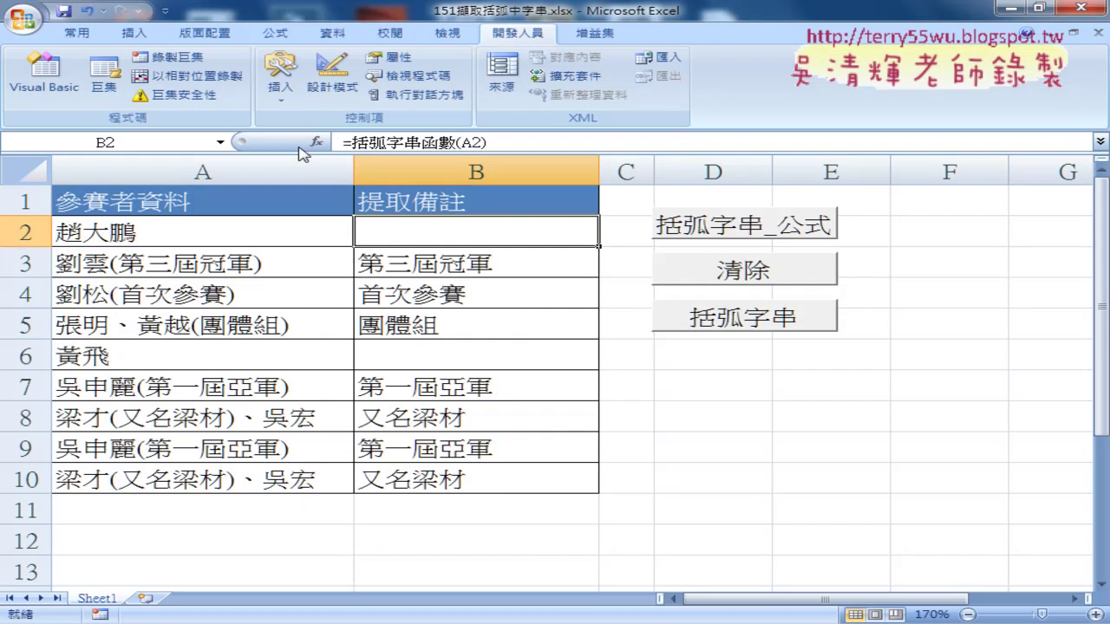
left_click(801, 457)
left_click(557, 236)
left_click(562, 356)
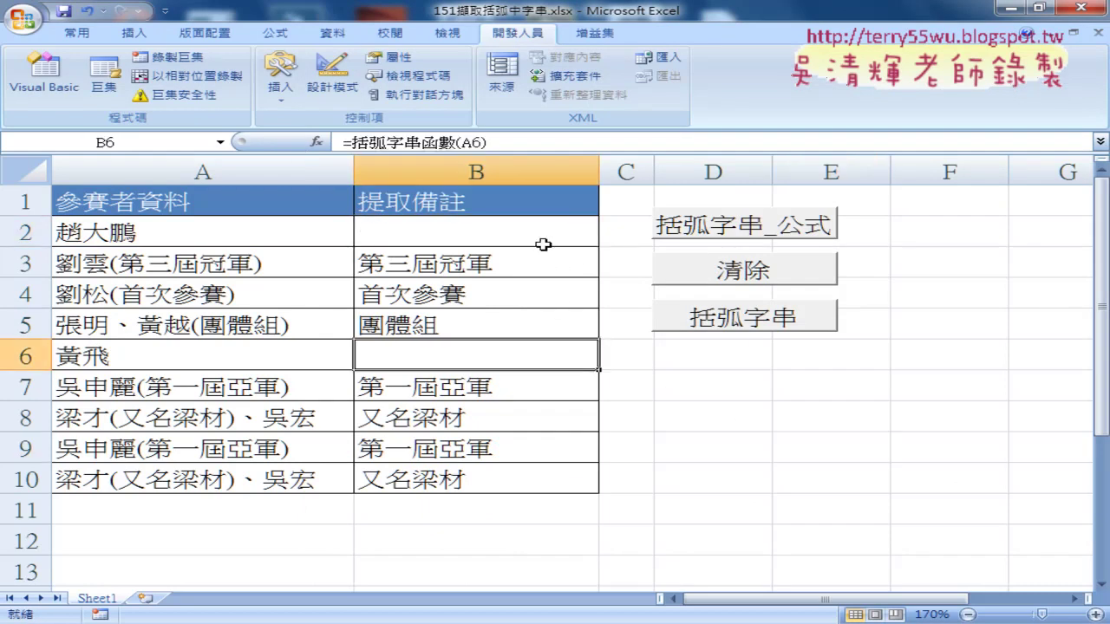
left_click(543, 244)
left_click(558, 355)
left_click(45, 78)
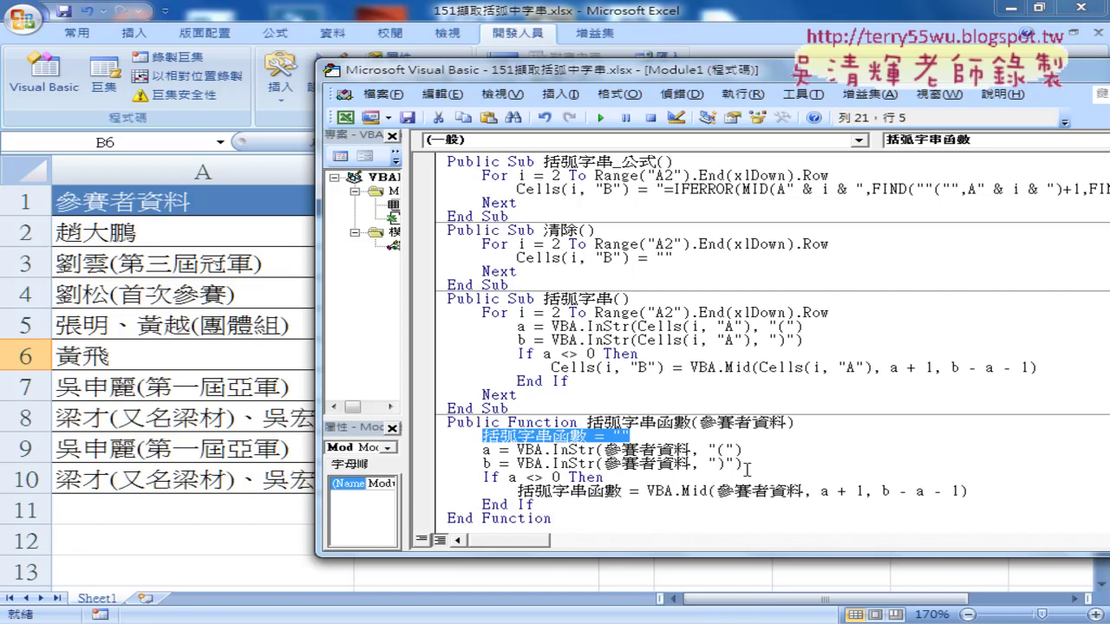
- Add an Else line at the If level after the VBA.Mid assignment
left_click(628, 481)
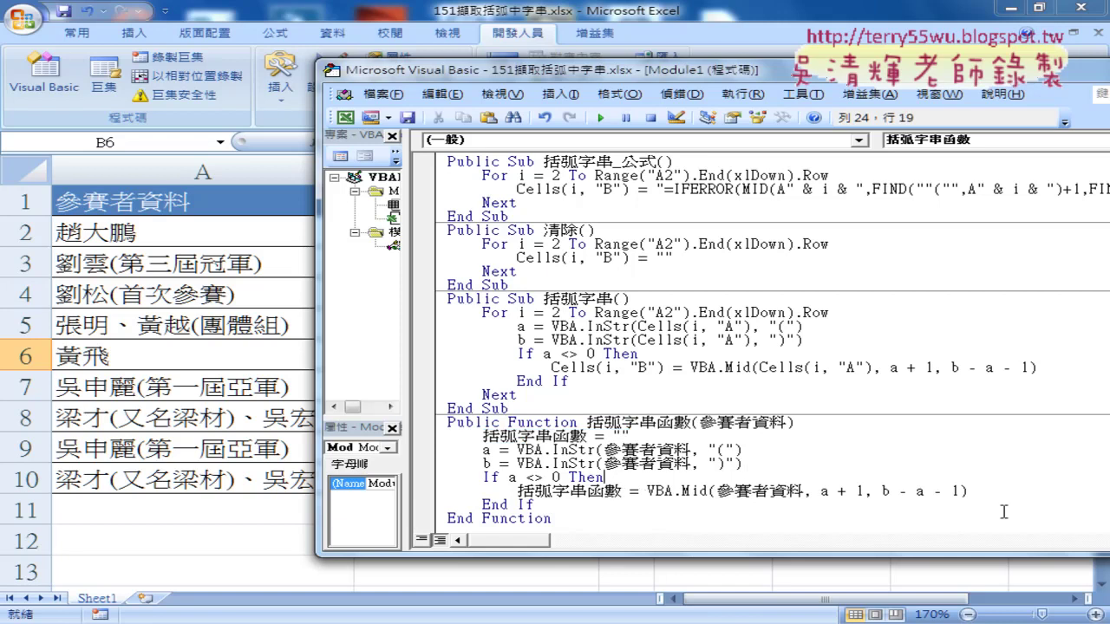
left_click(990, 488)
key("Return")
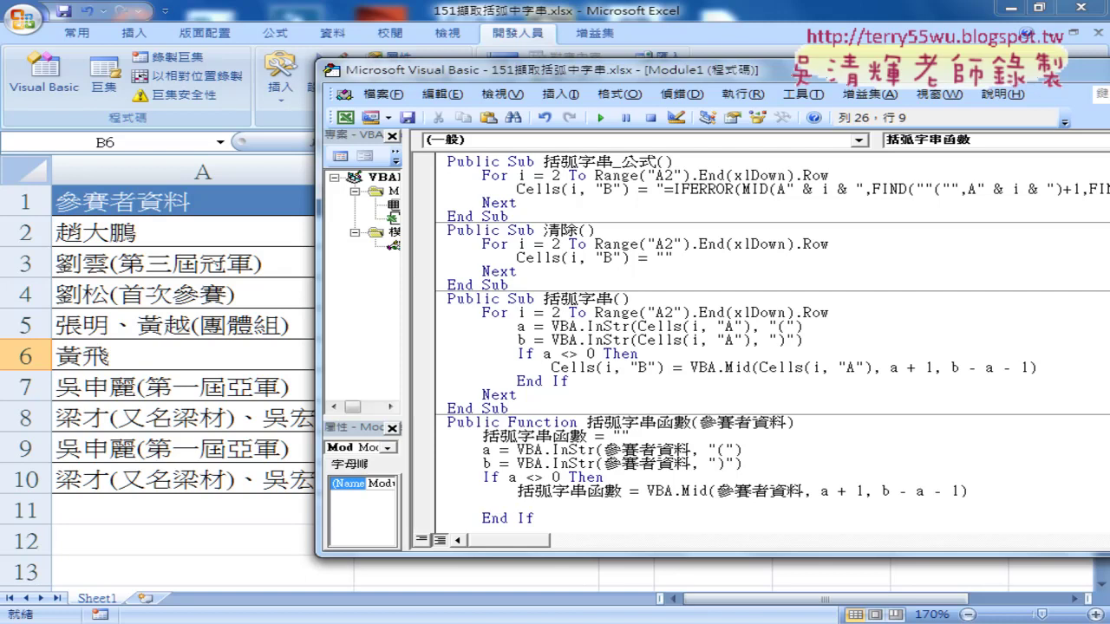
key("BackSpace")
type("e")
type("ls")
type("e")
key("Return")
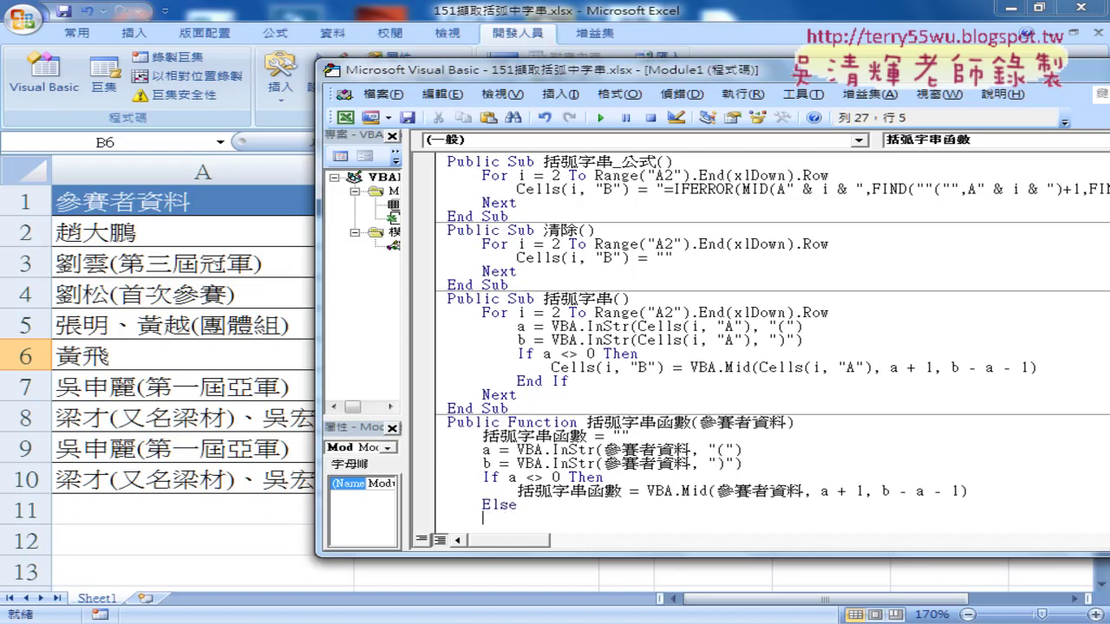
scroll(829, 506, "down", 1)
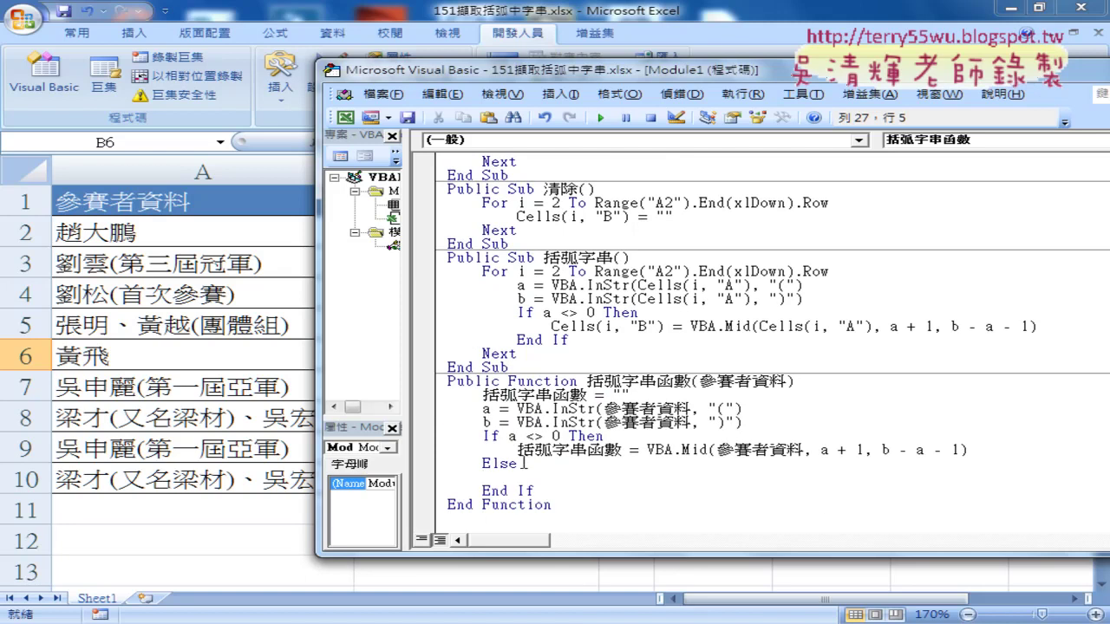
left_click_drag(518, 464, 482, 463)
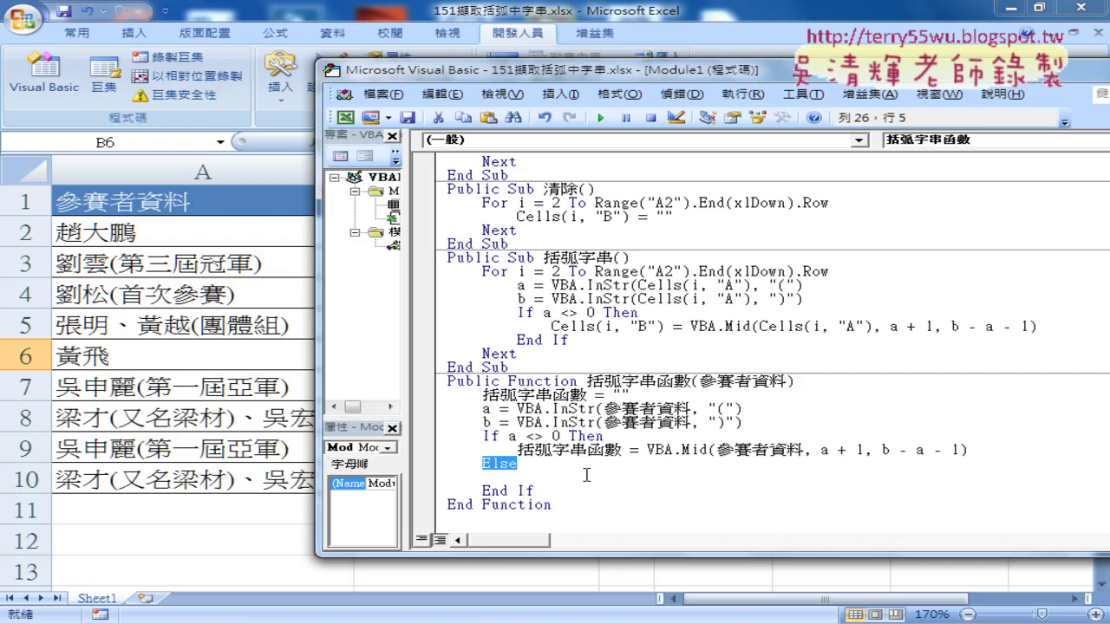
left_click(515, 465)
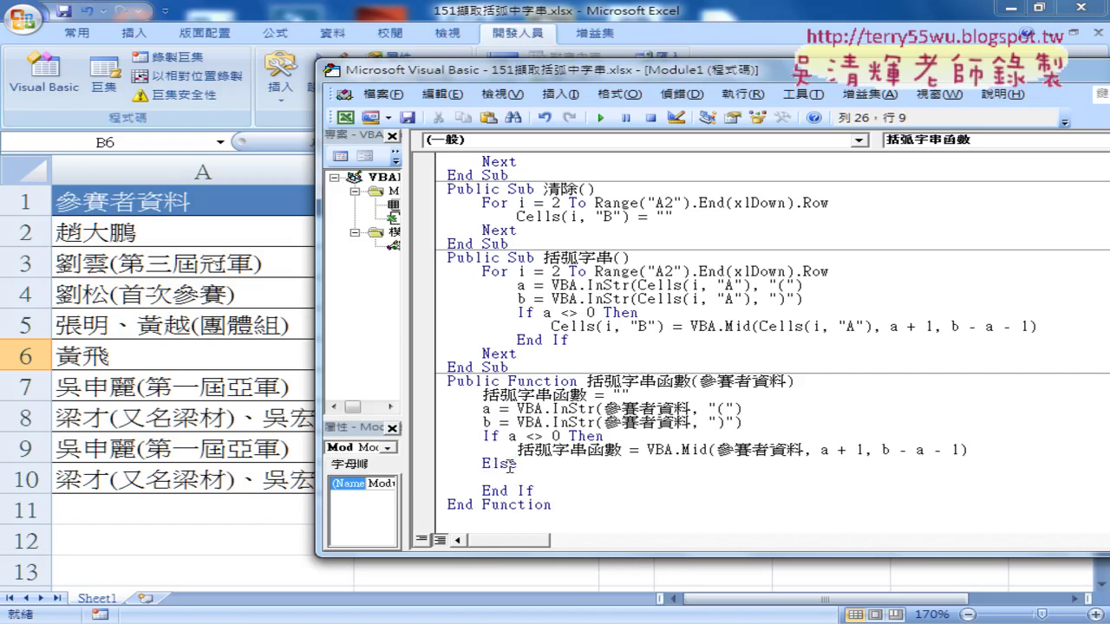
left_click_drag(520, 466, 483, 463)
left_click(518, 450)
- Move 括弧字串函數 = "" under Else and remove the blank line below the Function header
left_click(559, 480)
key("Tab")
mouse_move(630, 394)
left_mouse_down()
mouse_move(483, 395)
mouse_move(523, 476)
left_mouse_up()
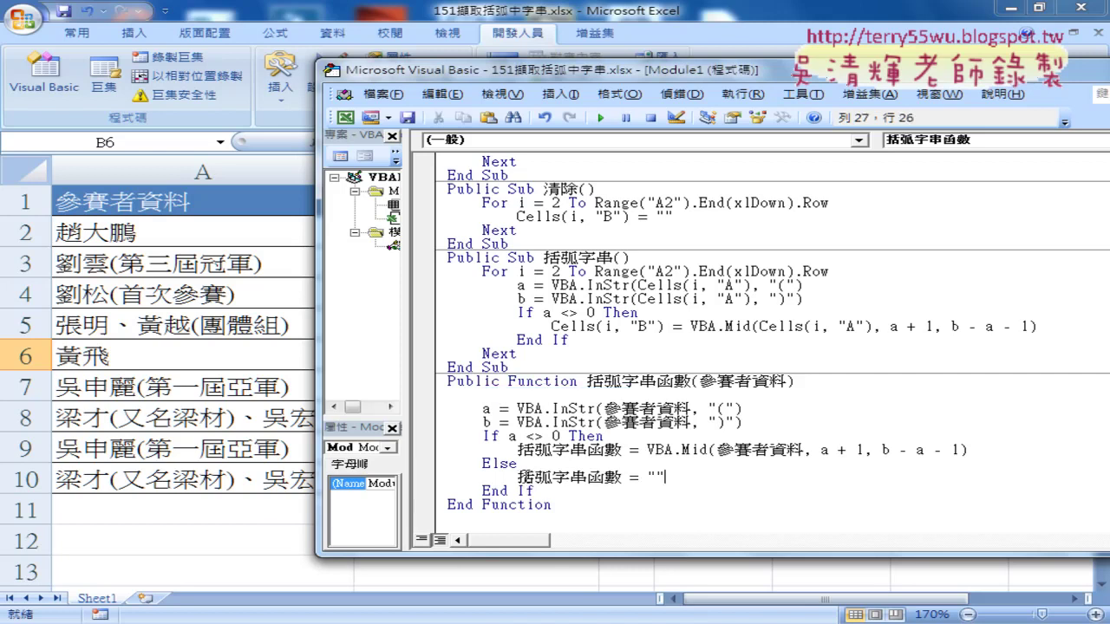
left_click(815, 379)
key("Delete")
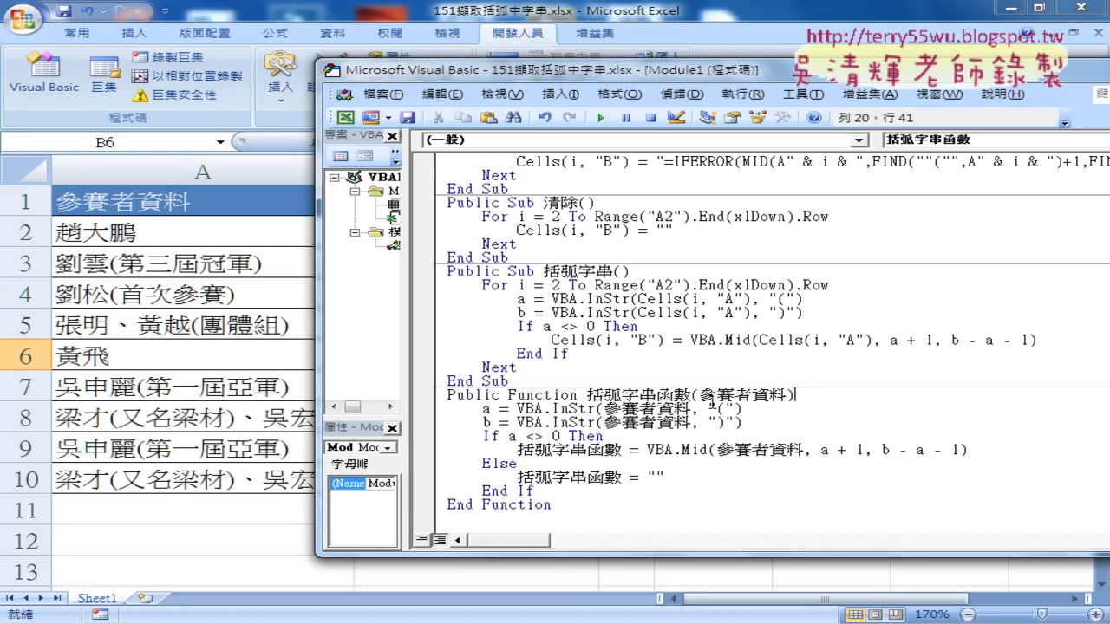
left_click_drag(665, 476, 519, 476)
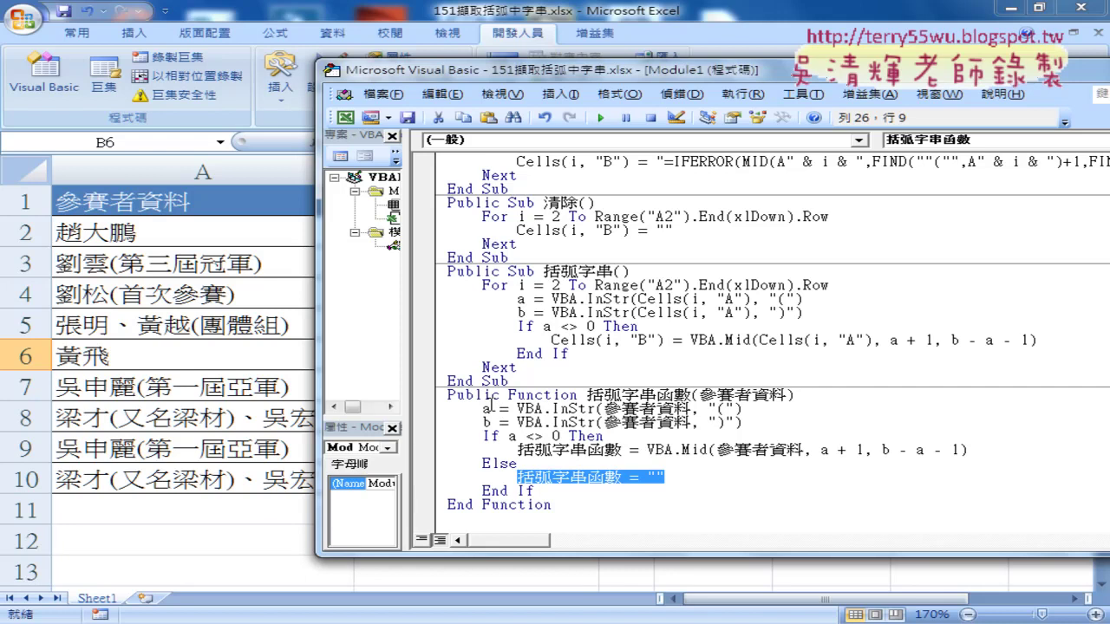
left_click(491, 441)
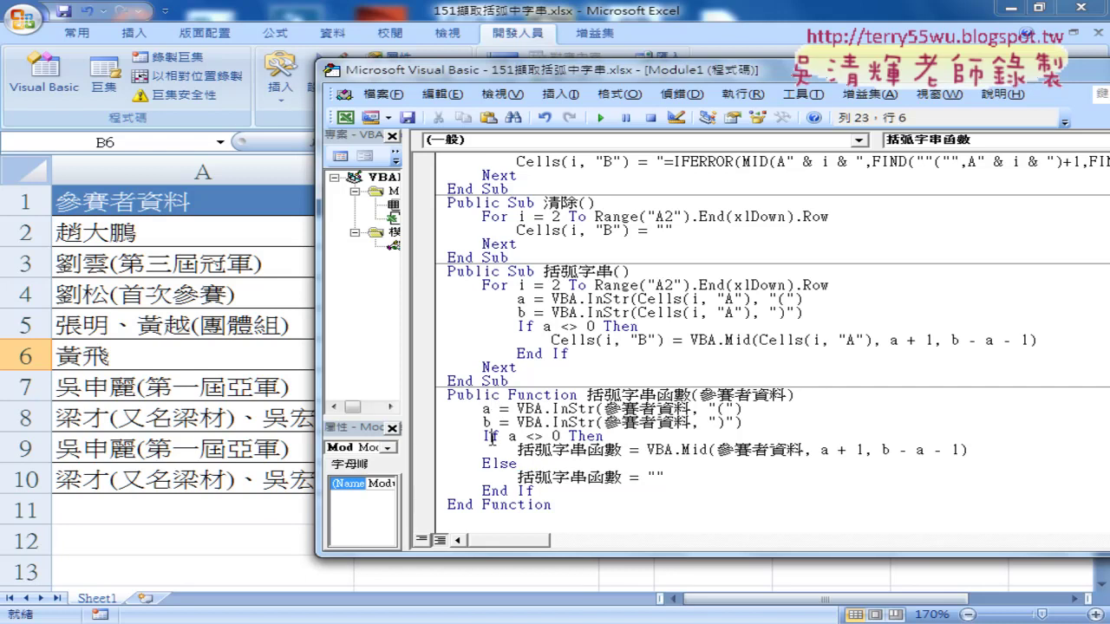
left_click_drag(686, 483, 415, 466)
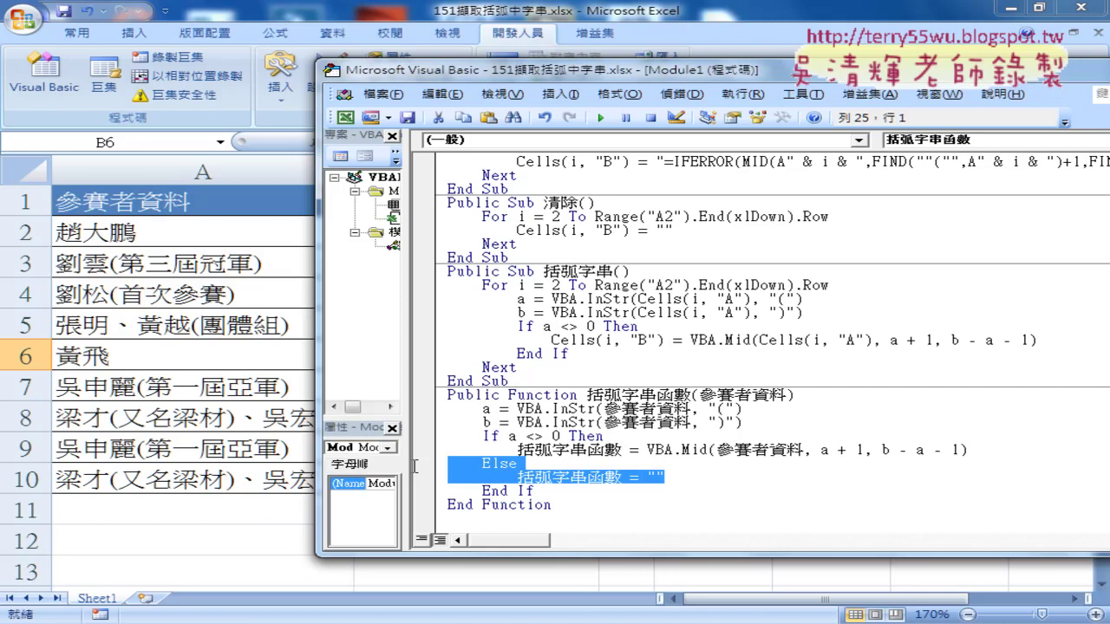
left_click_drag(517, 464, 431, 466)
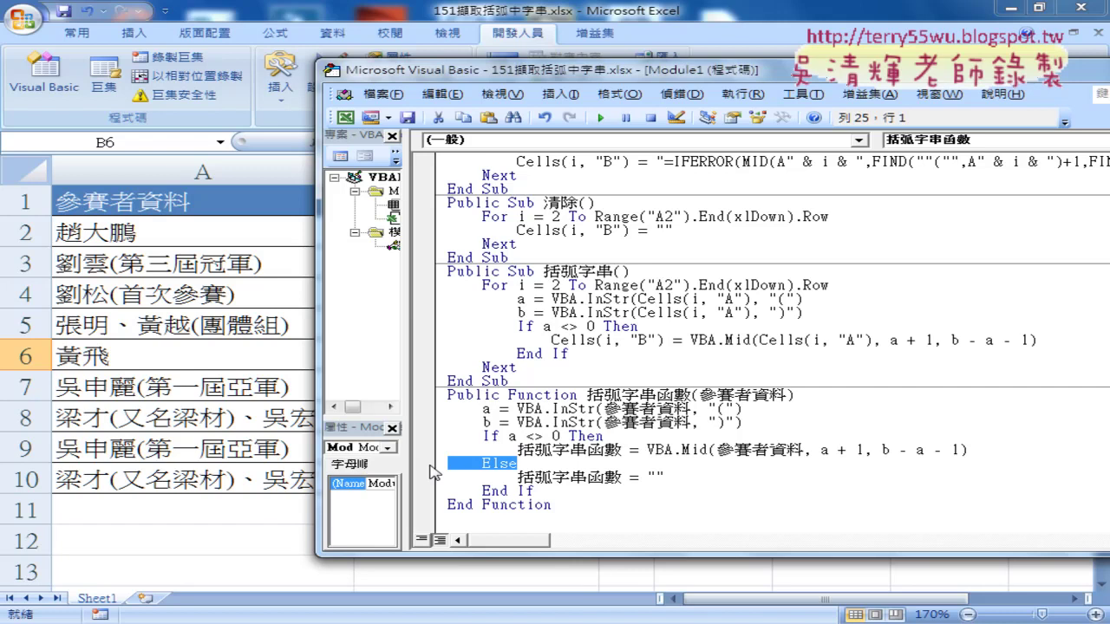
left_click_drag(568, 492, 437, 416)
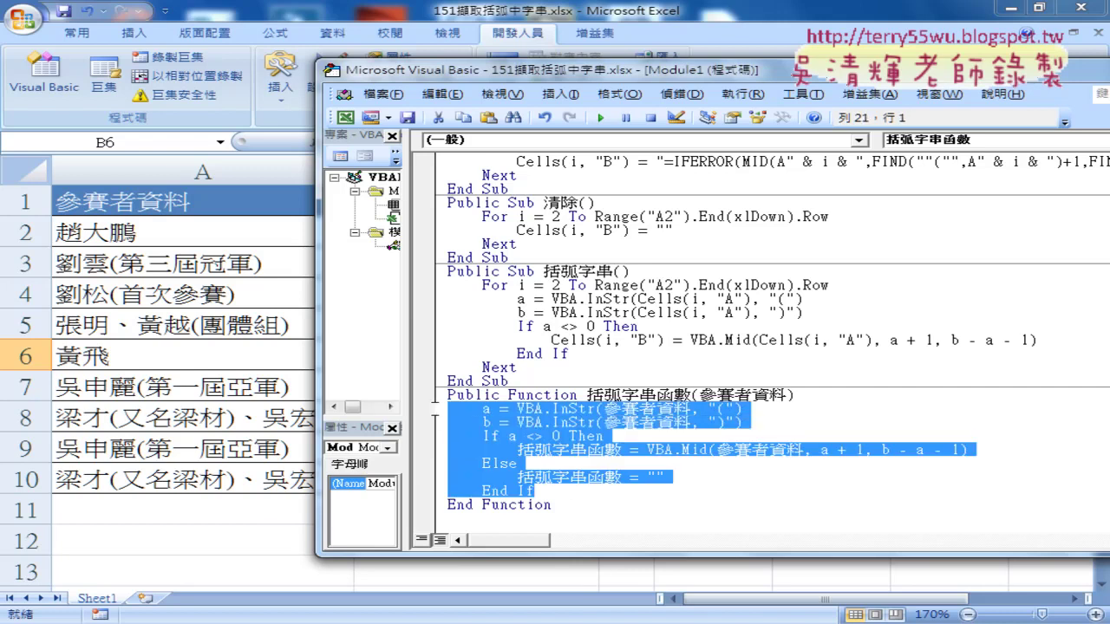
- Bring up the Insert Procedure form with Function type, then cancel without adding one
left_click(560, 94)
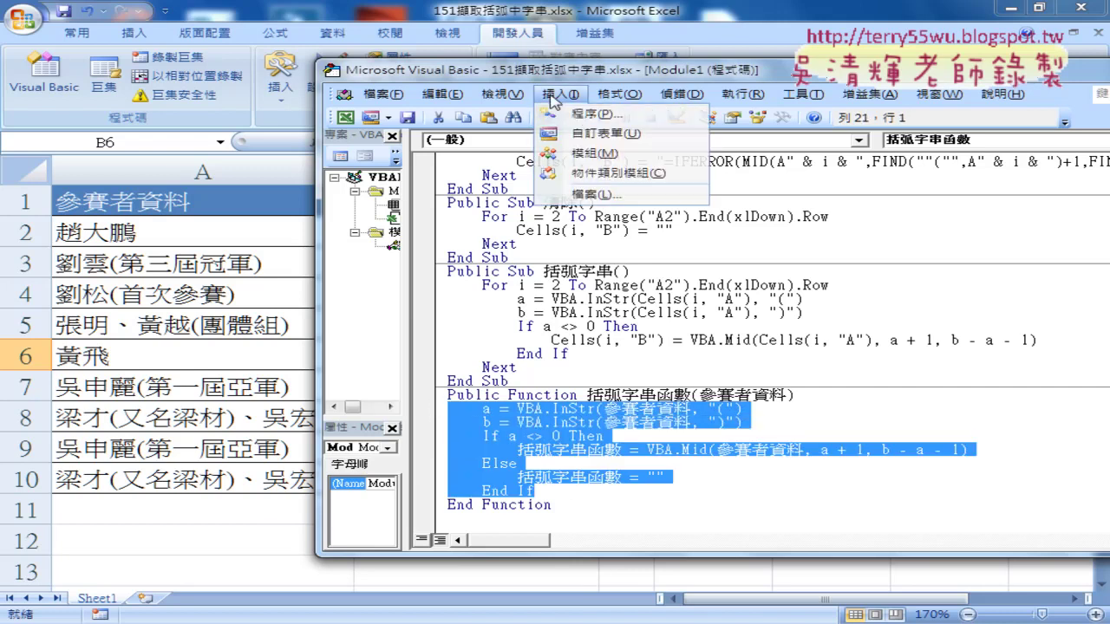
left_click(576, 115)
left_click(451, 225)
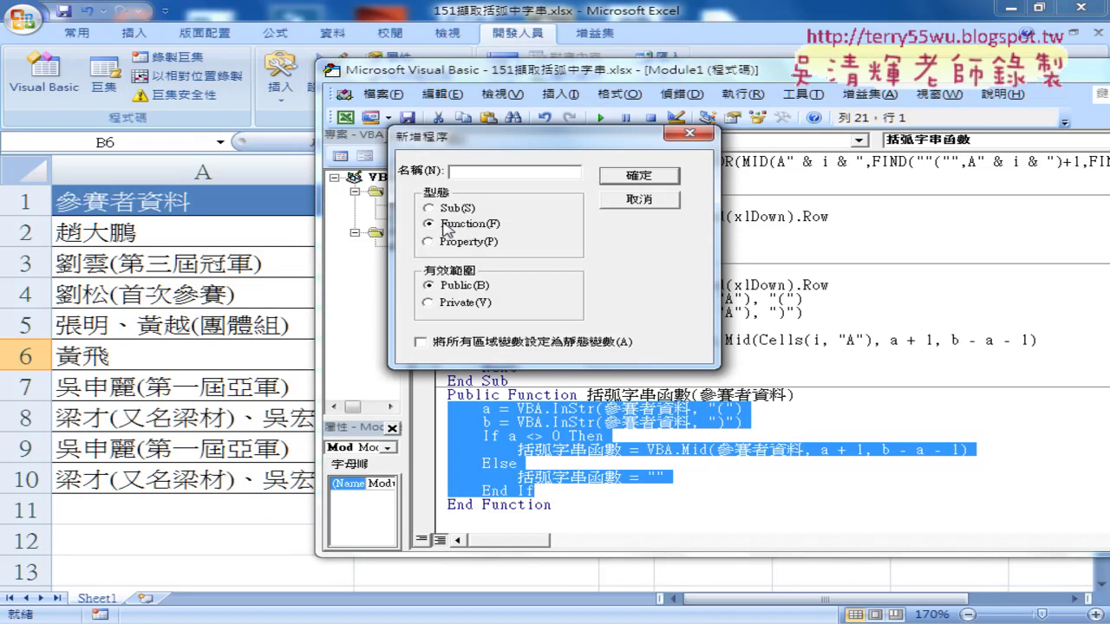
left_click(664, 203)
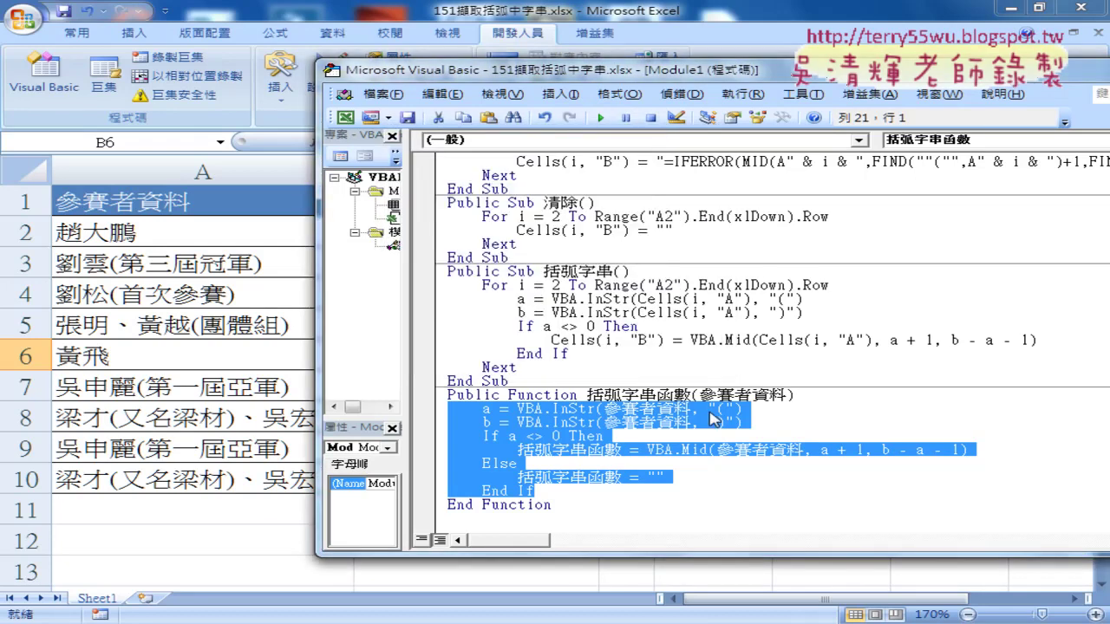
- Highlight the 參賽者資料 parameter and 括弧字串函數 name, then clear column B's old results
left_click_drag(699, 395, 786, 395)
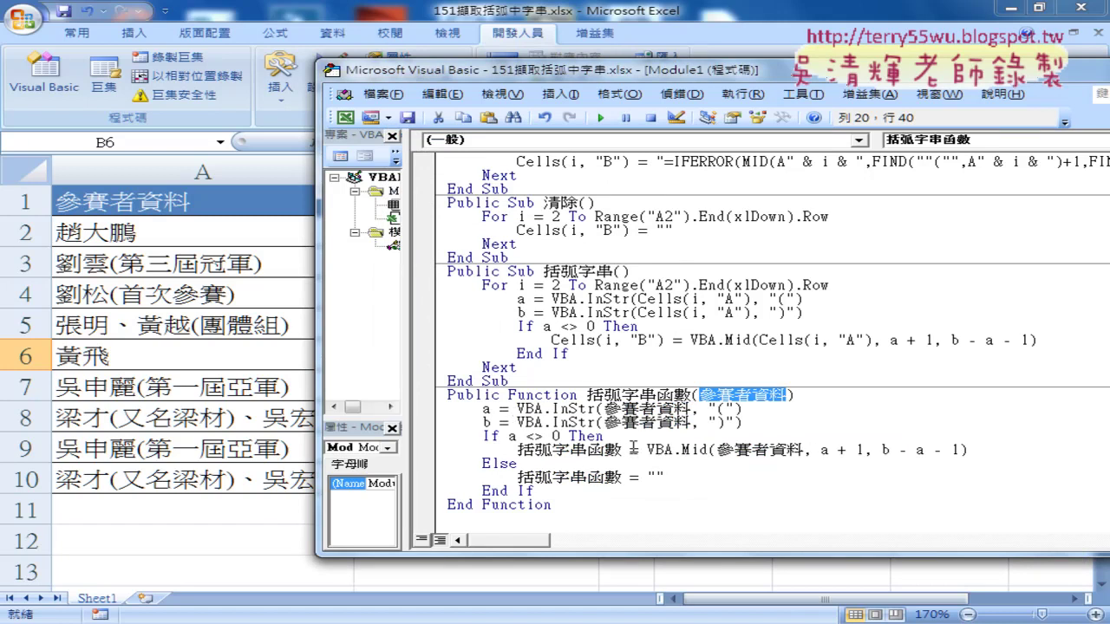
left_click_drag(622, 449, 518, 449)
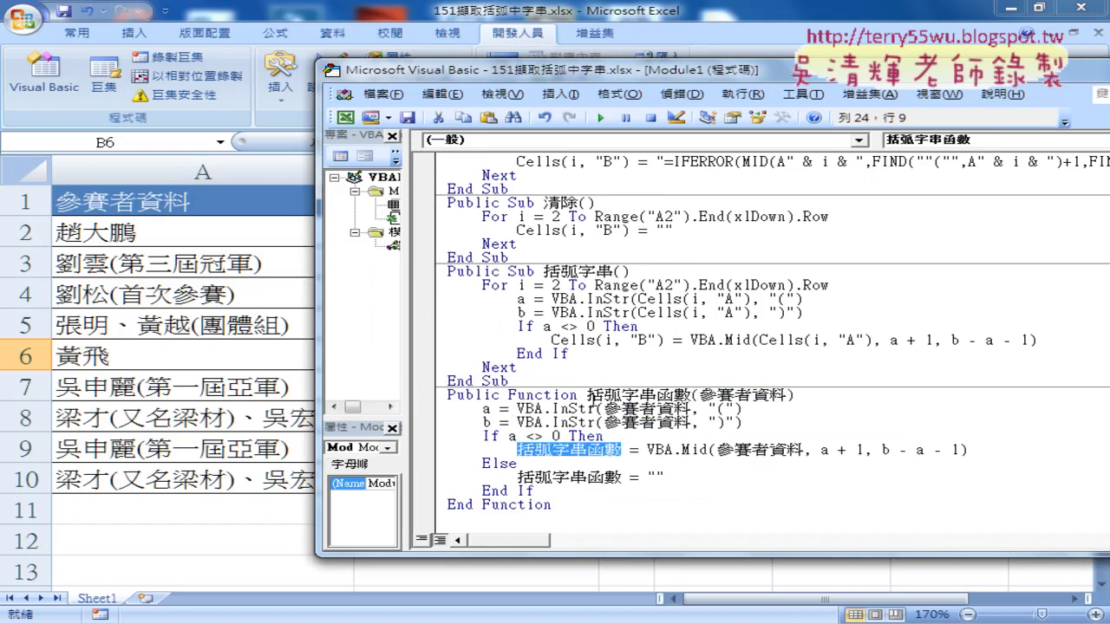
left_click_drag(587, 394, 691, 395)
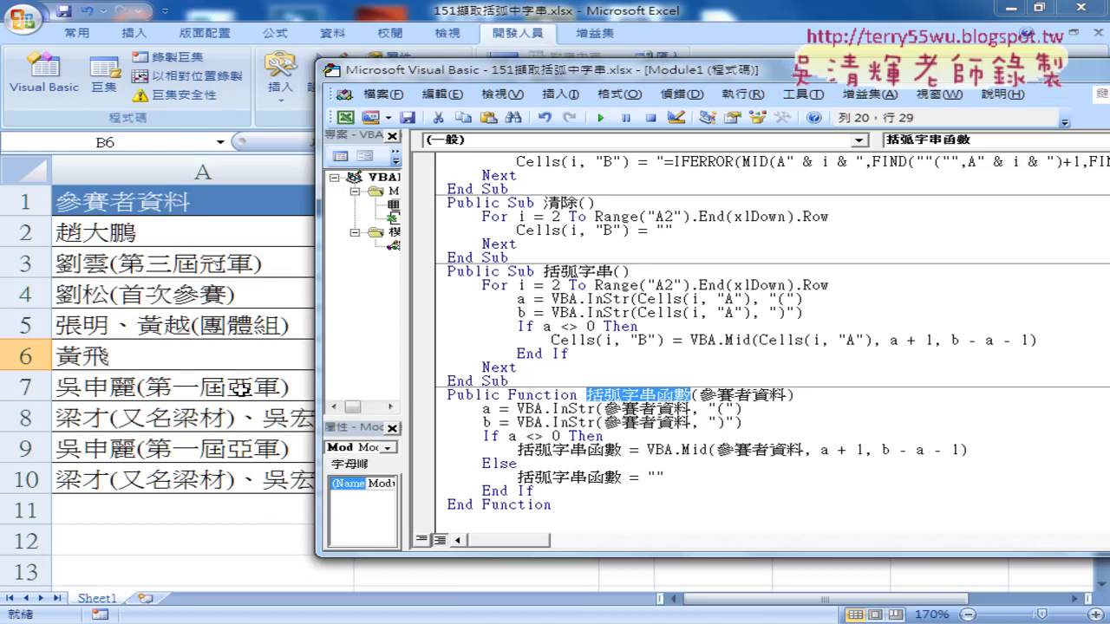
left_click(242, 390)
left_click(734, 274)
- Enter =括弧字串函數(A2) in B2 through Insert Function and fill it down to B10
left_click(447, 235)
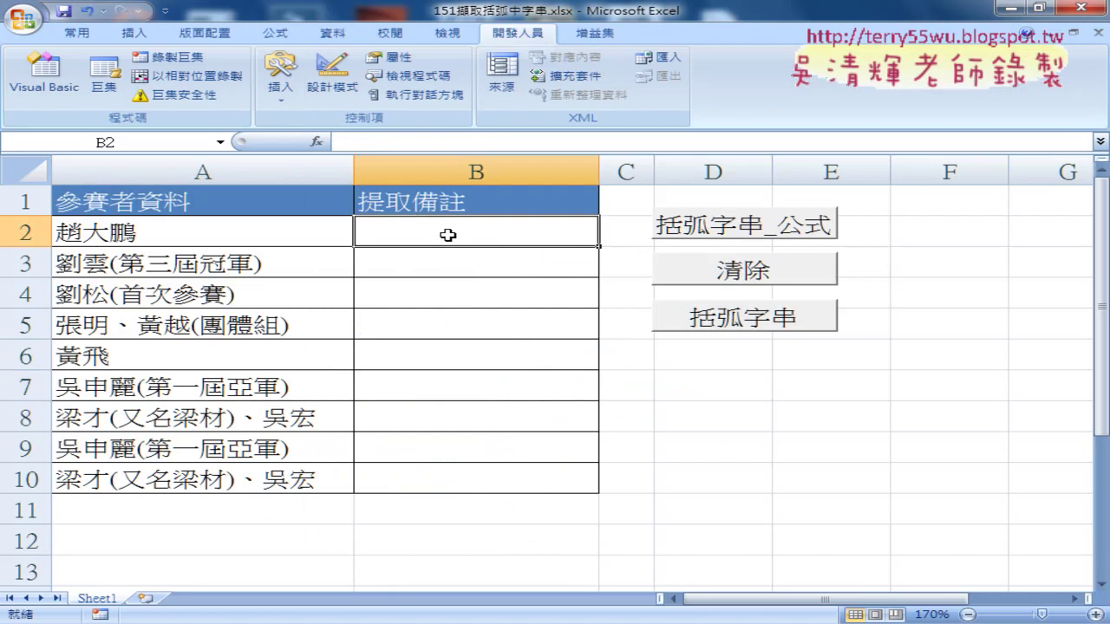
left_click(317, 141)
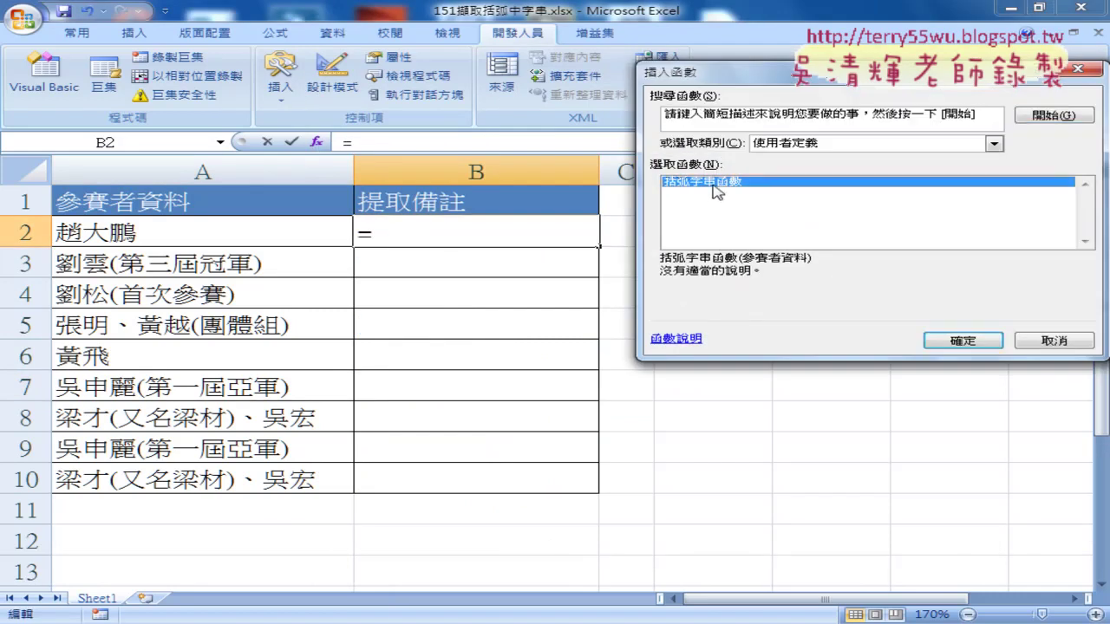
double_click(714, 183)
left_click(206, 236)
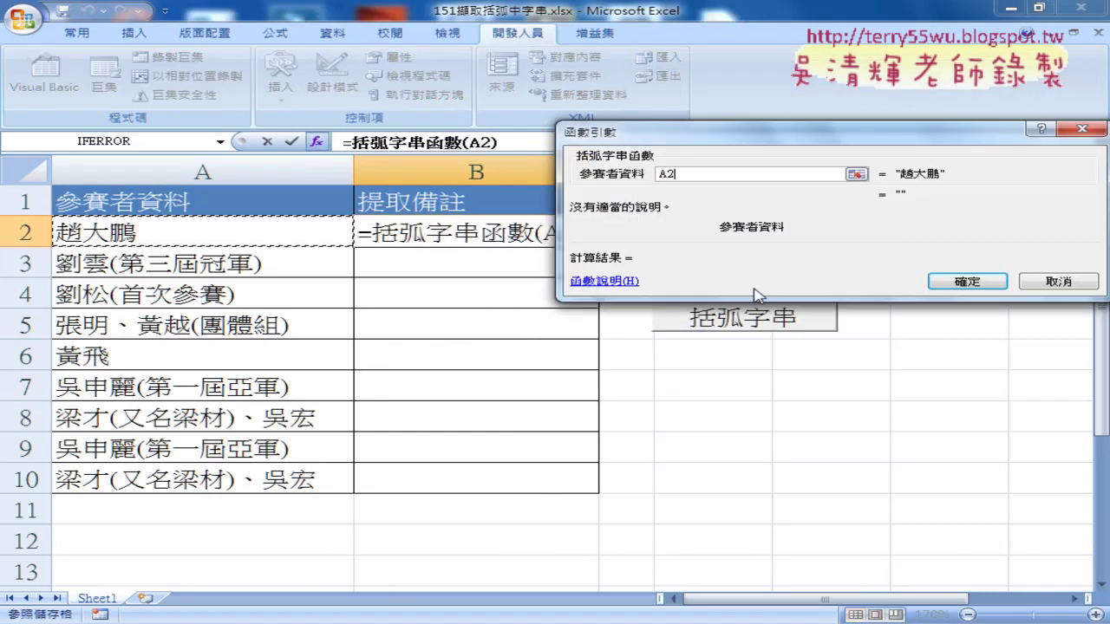
left_click(945, 280)
double_click(599, 248)
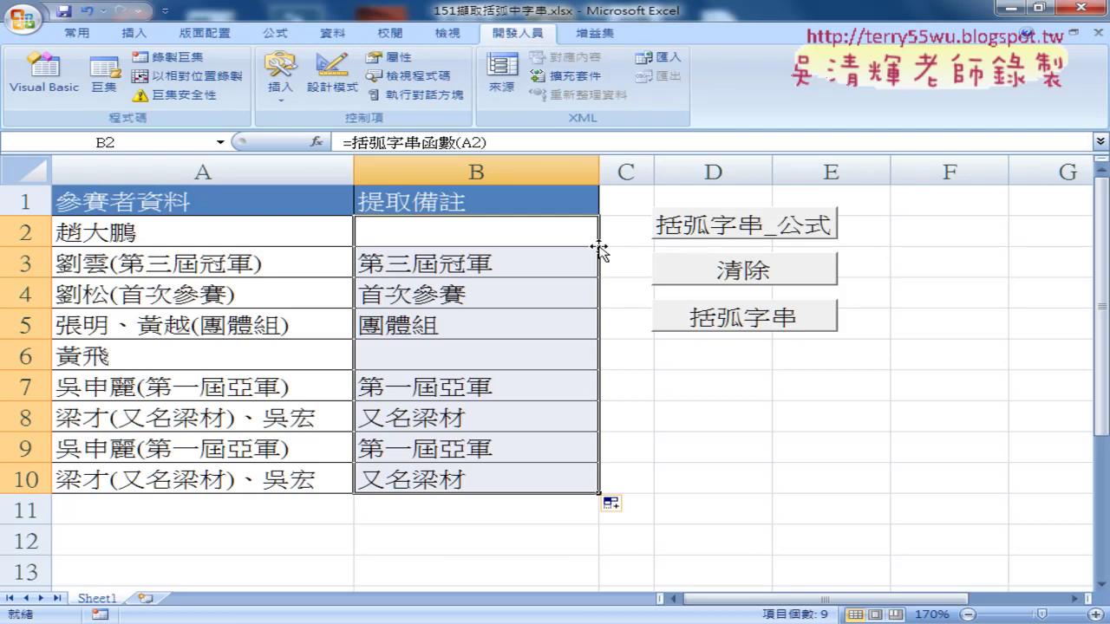
- In Explorer, go to 範例檔(2019), open the 02邏輯函數 folder, and select 02邏輯函數.xls
mouse_move(413, 618)
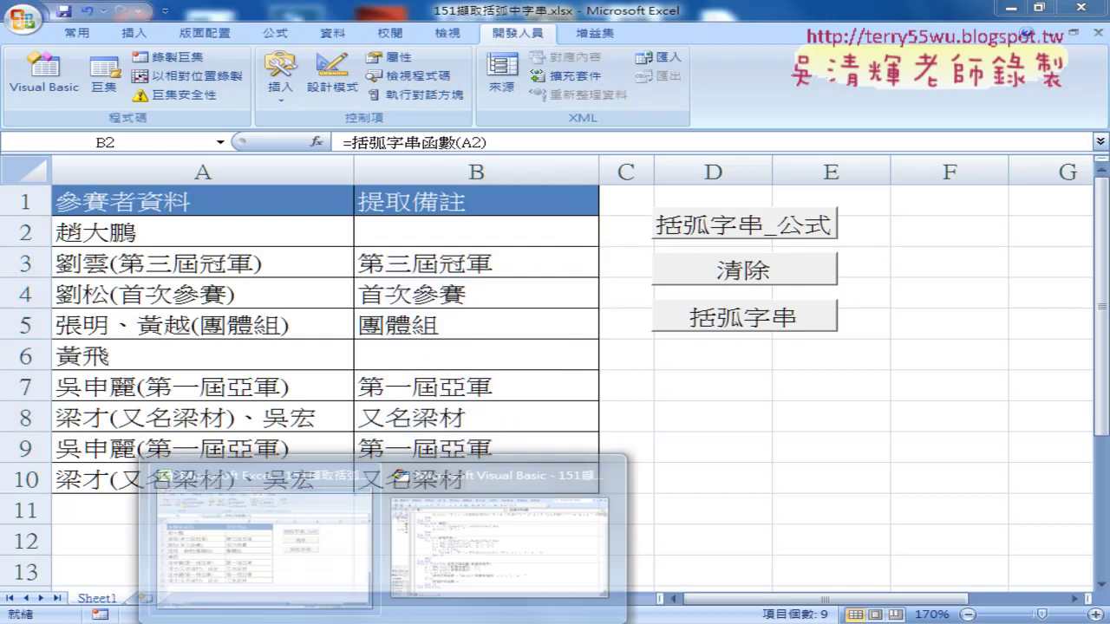
left_click(473, 571)
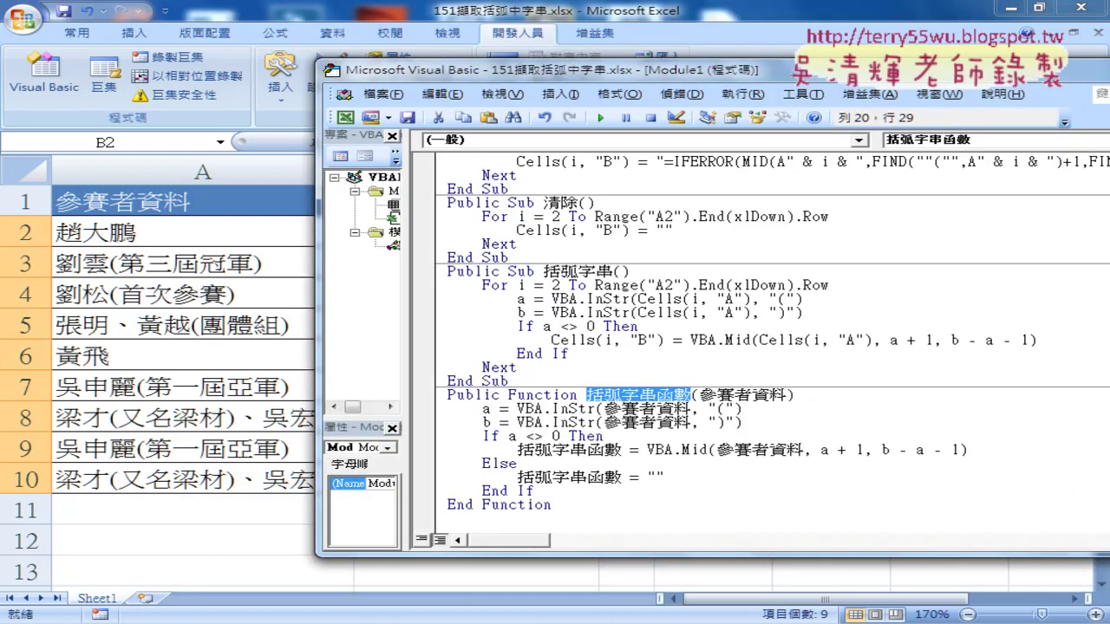
key("alt+Tab")
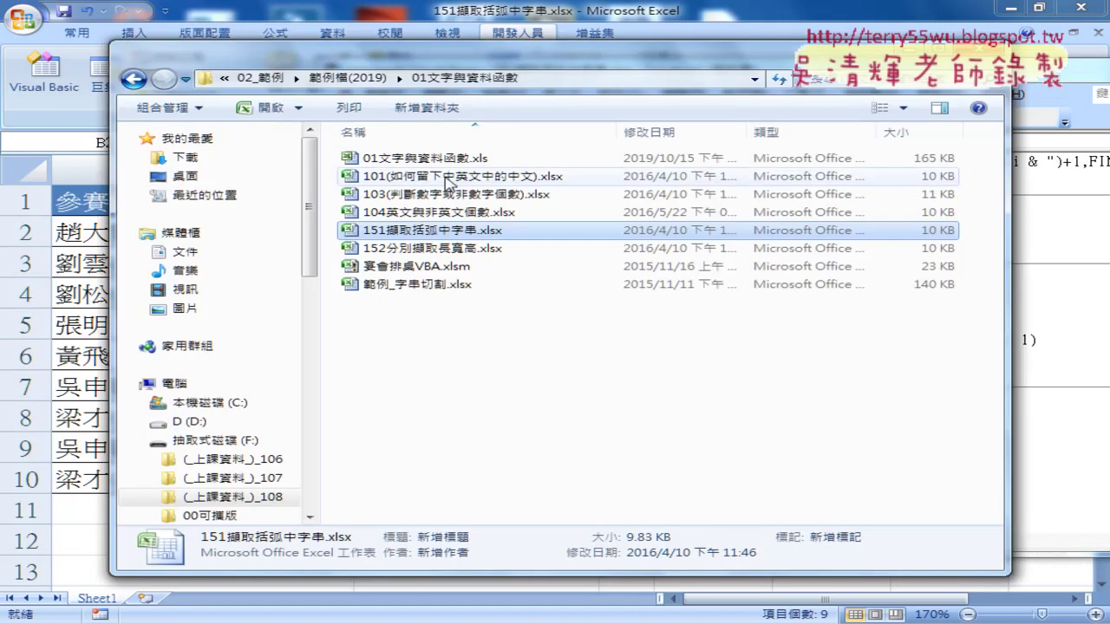
left_click(346, 80)
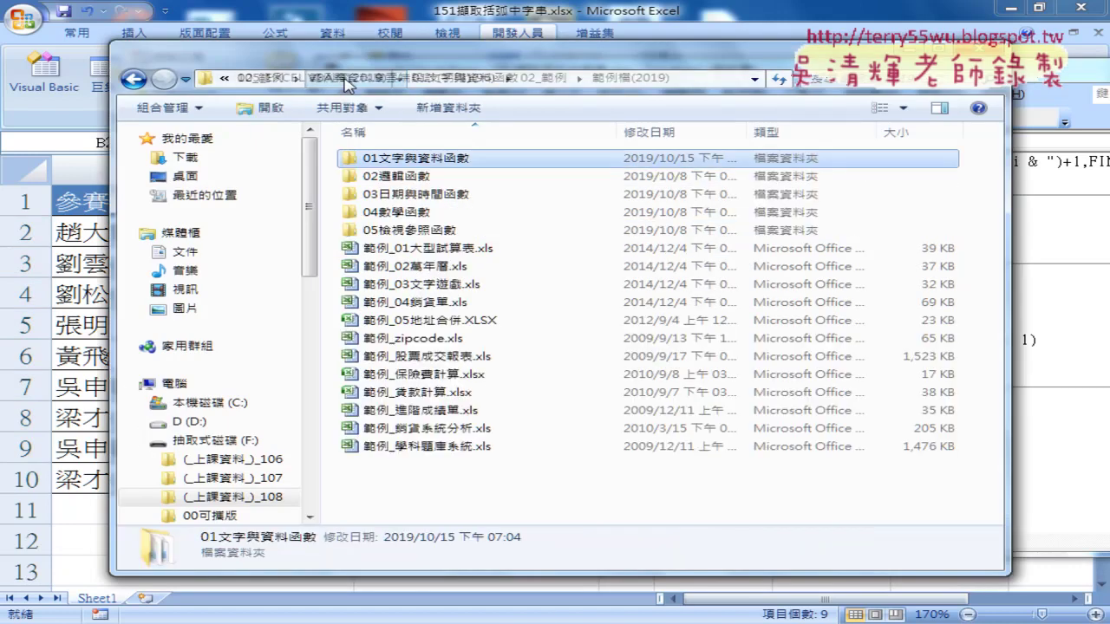
left_click(386, 177)
double_click(385, 177)
left_click(389, 162)
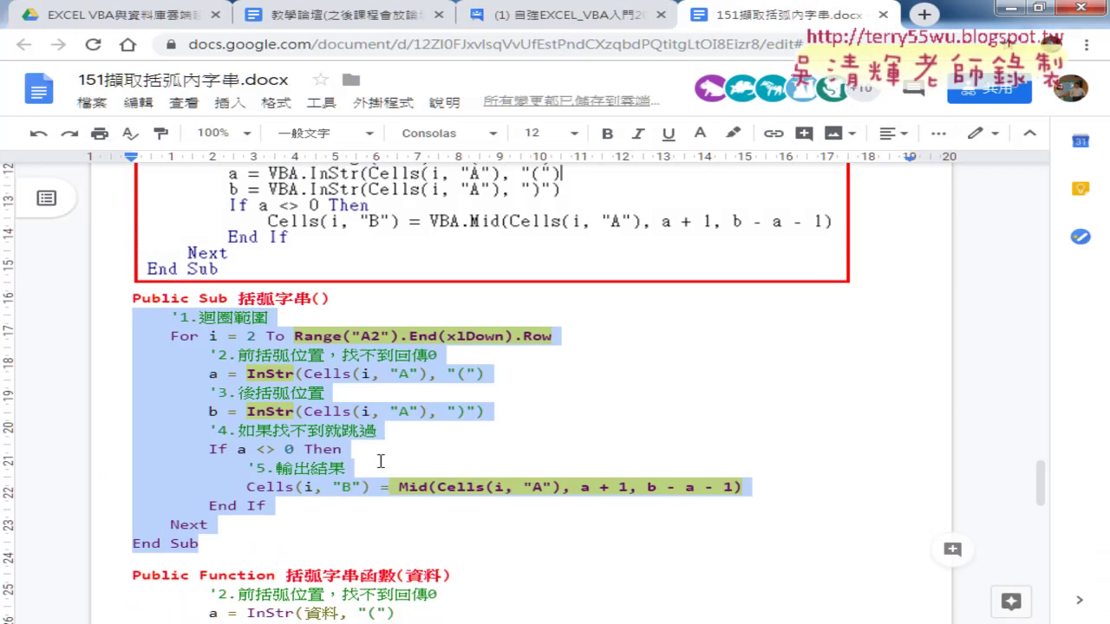
- Scroll to the 括弧字串函數 code in the notes and highlight its Else branch
scroll(379, 476, "down", 2)
scroll(380, 473, "down", 1)
scroll(380, 464, "down", 1)
left_click(379, 464)
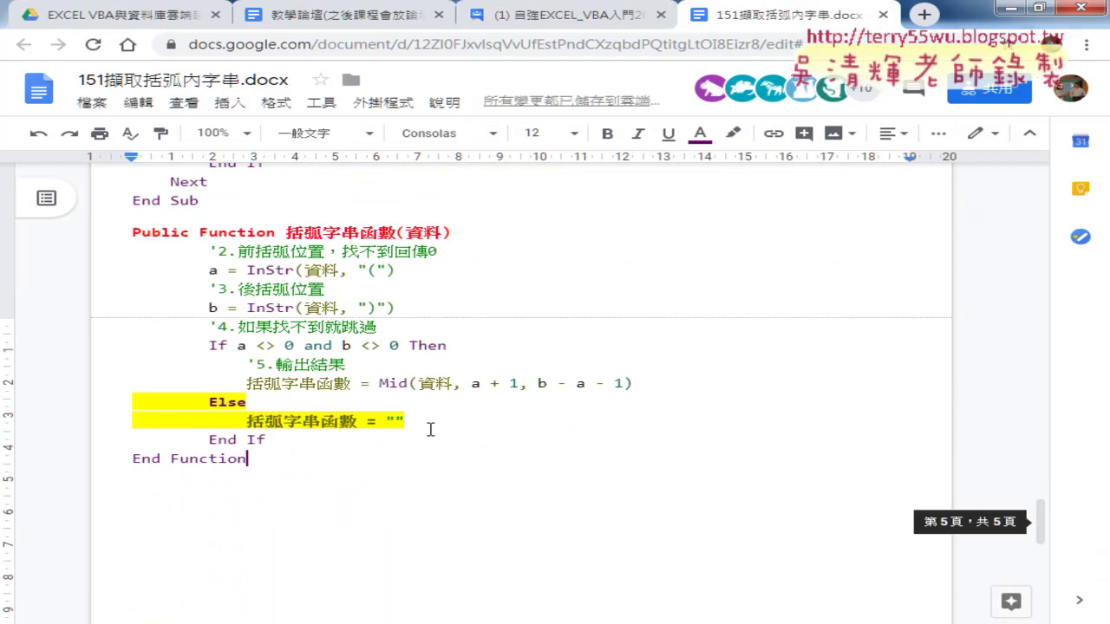
left_click_drag(433, 426, 330, 393)
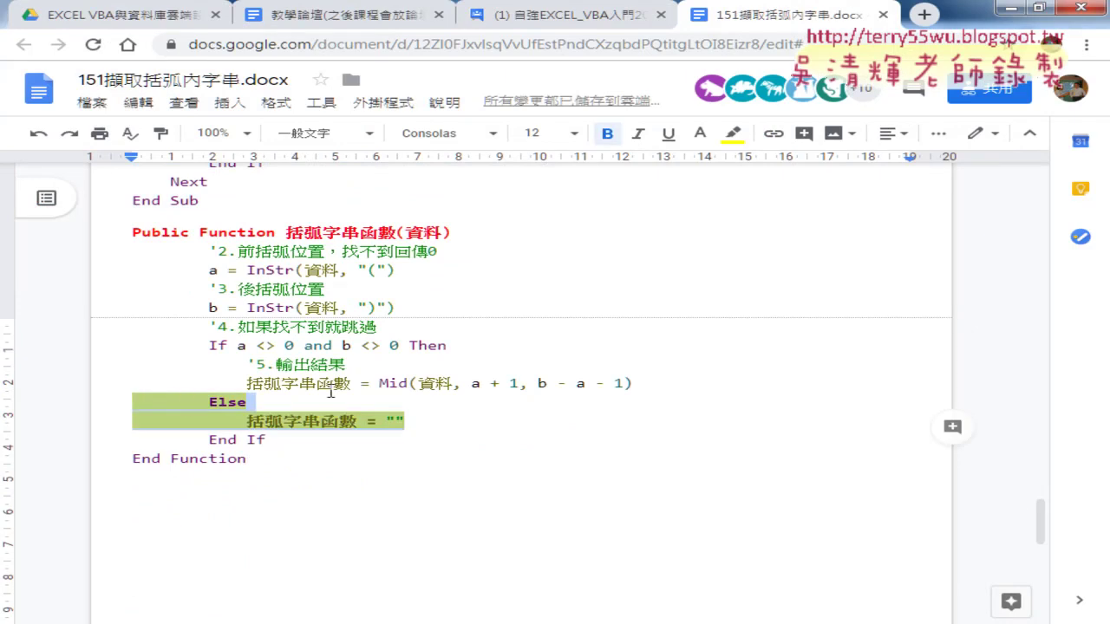